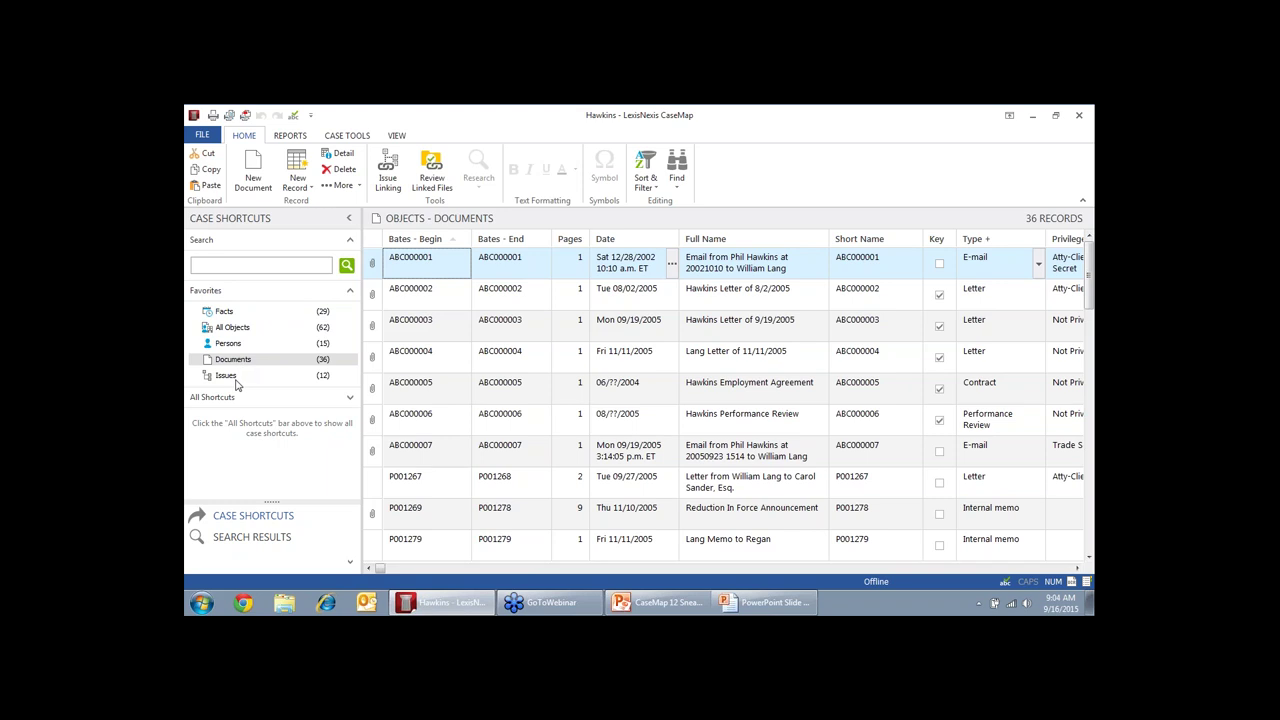
Expand All Shortcuts, browse the tree, and open the Facts spreadsheet of 29 records
click(348, 397)
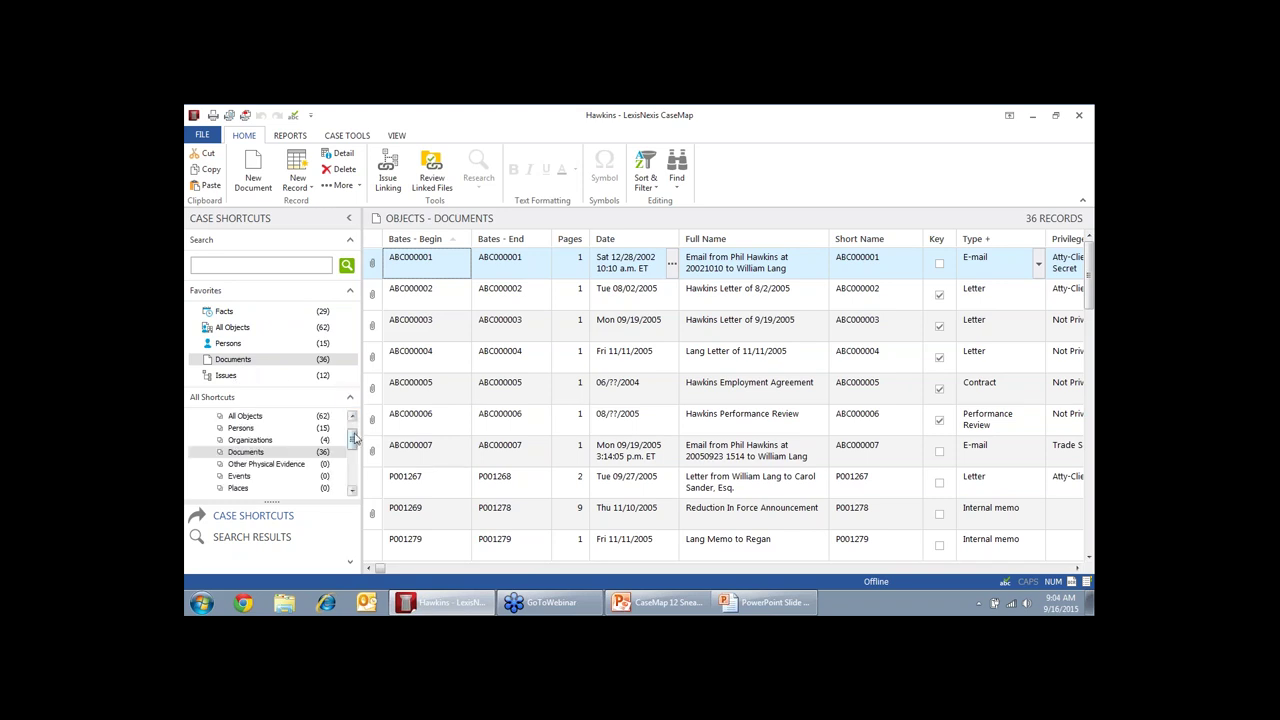
drag(353, 440, 352, 458)
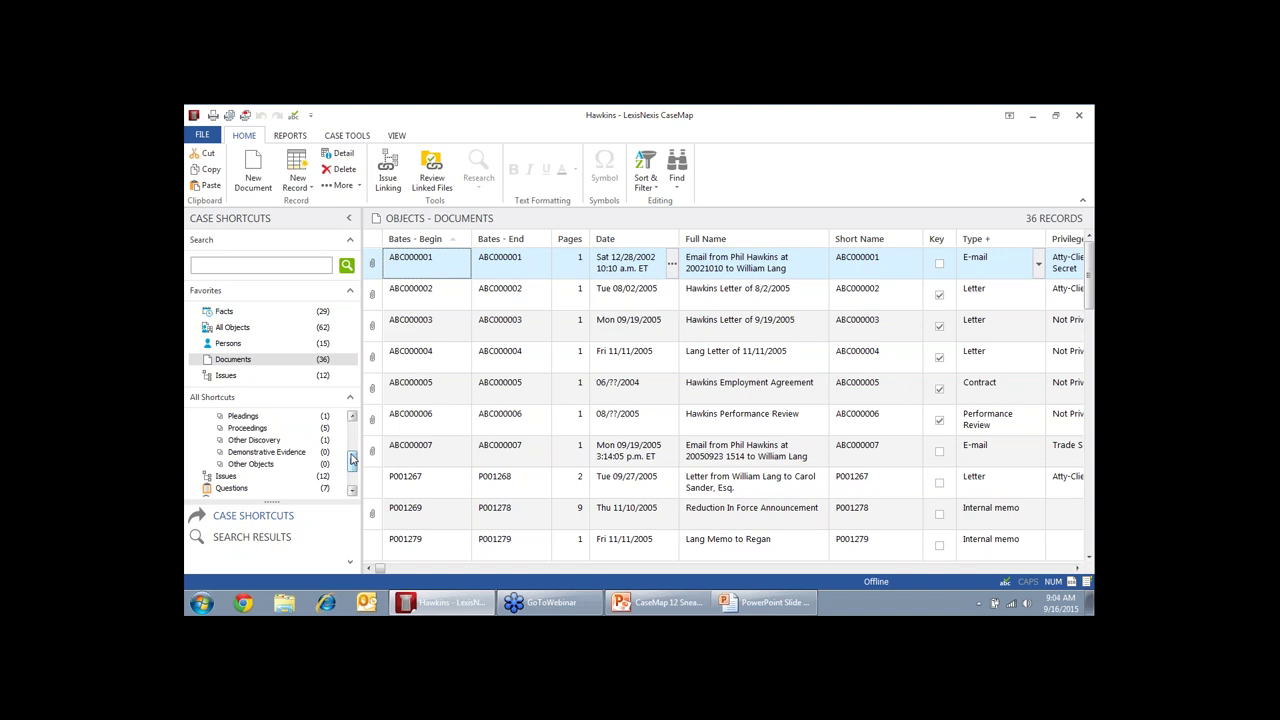
scroll(224, 447, down, 2)
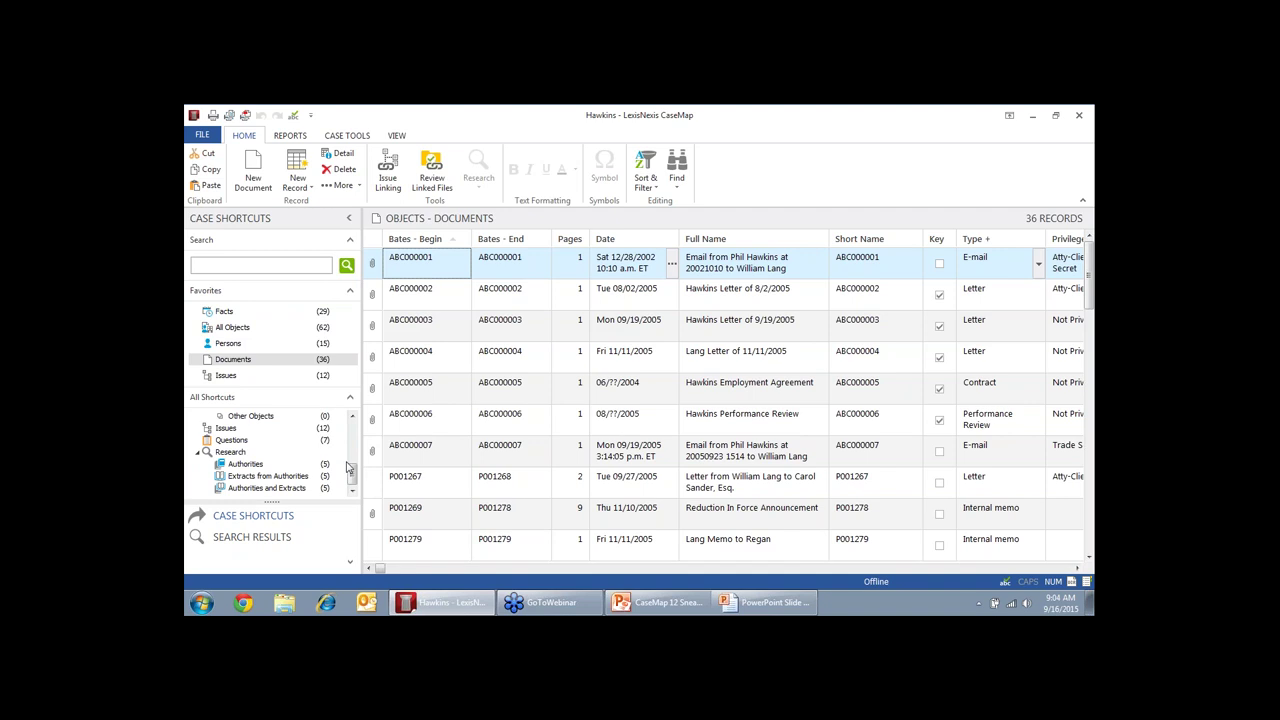
drag(351, 475, 352, 416)
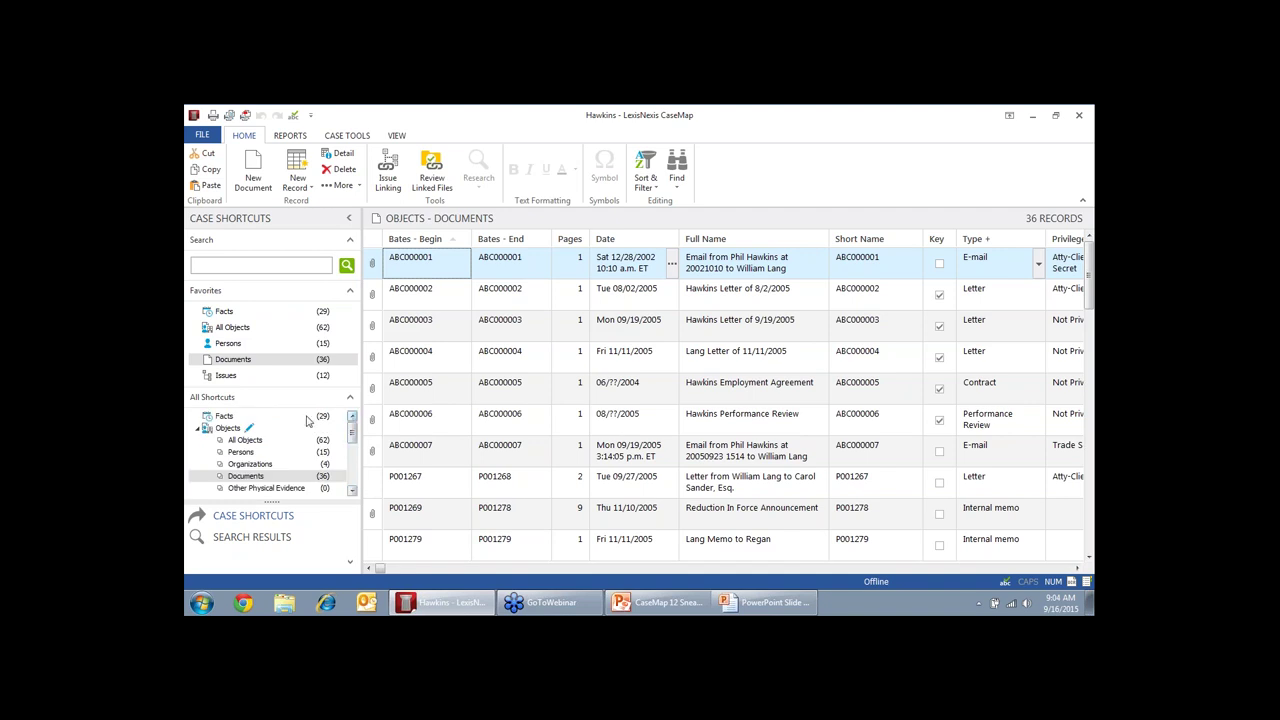
click(225, 417)
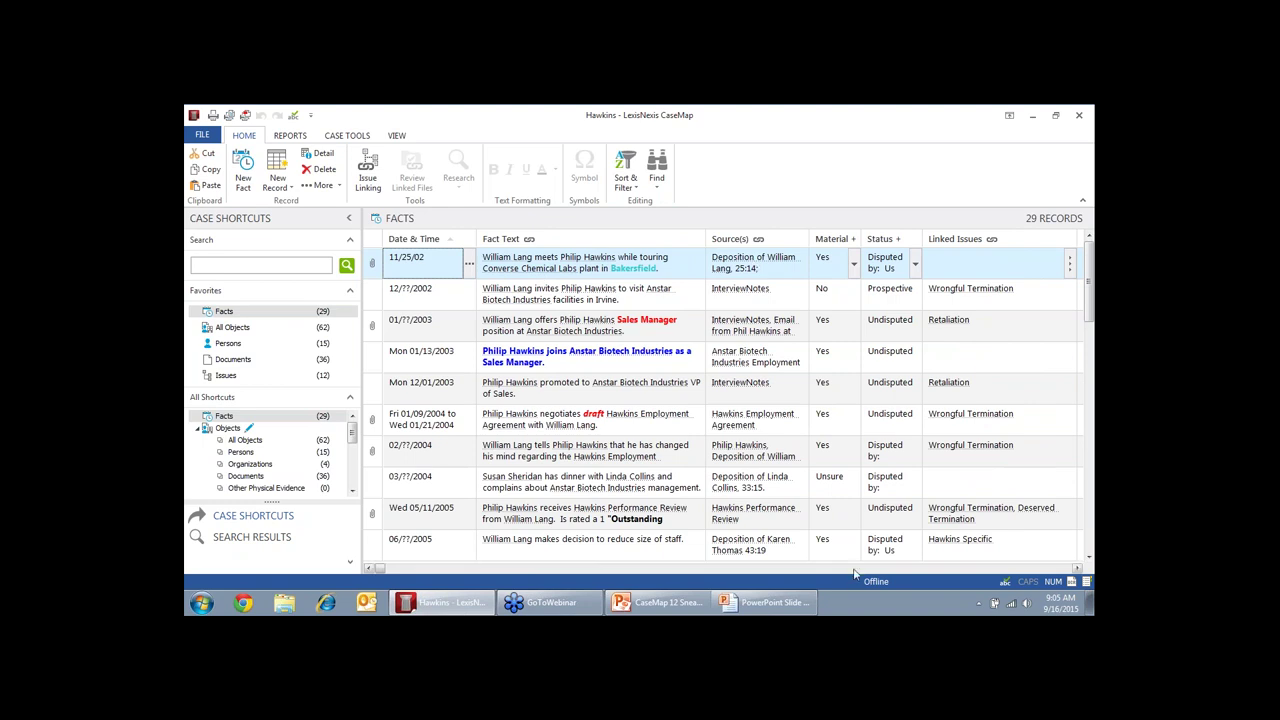
Scroll the Facts grid right to the Evaluation column, then switch to the Persons records
click(855, 569)
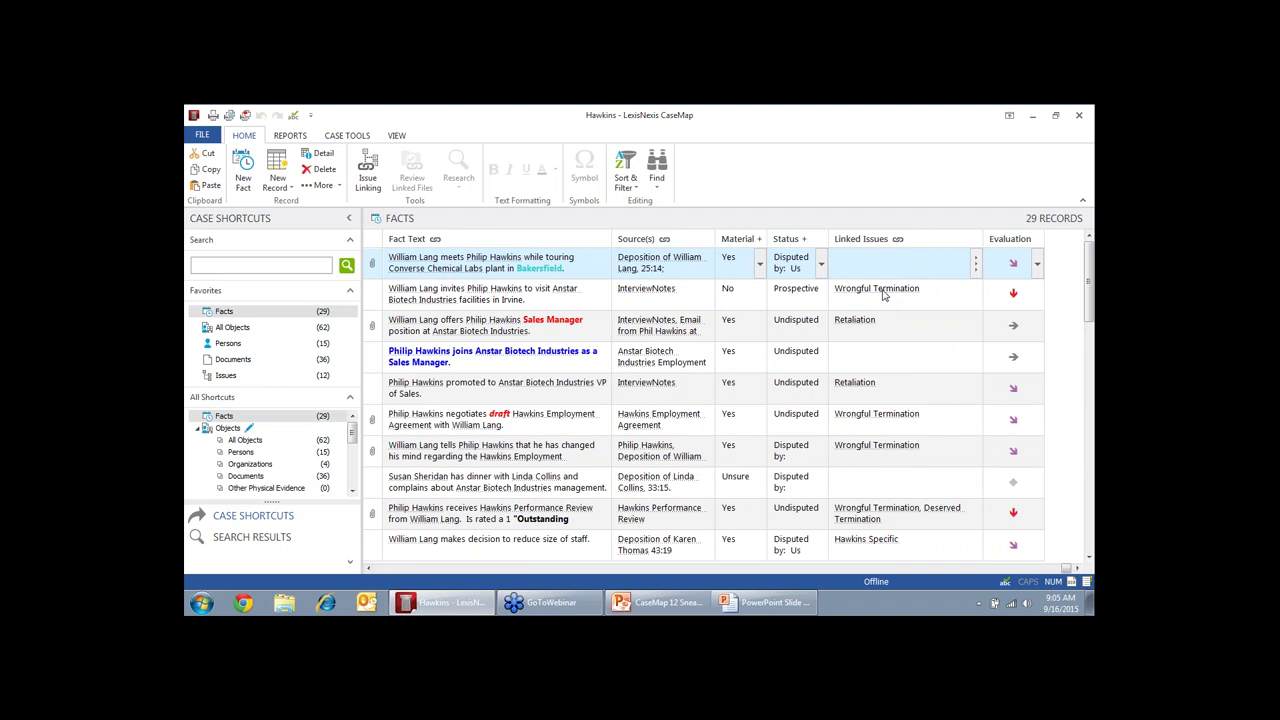
click(226, 343)
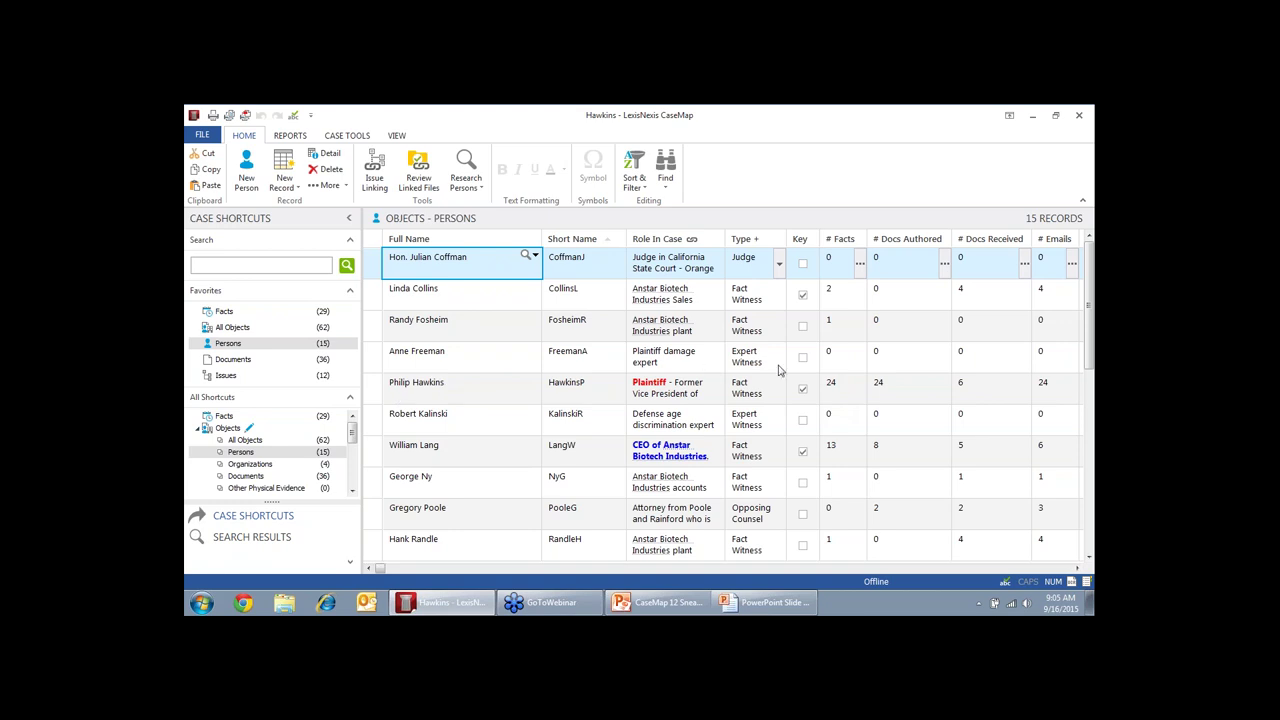
Open the plaintiff's Fact List of 24 facts, close it, and return to Documents
click(833, 390)
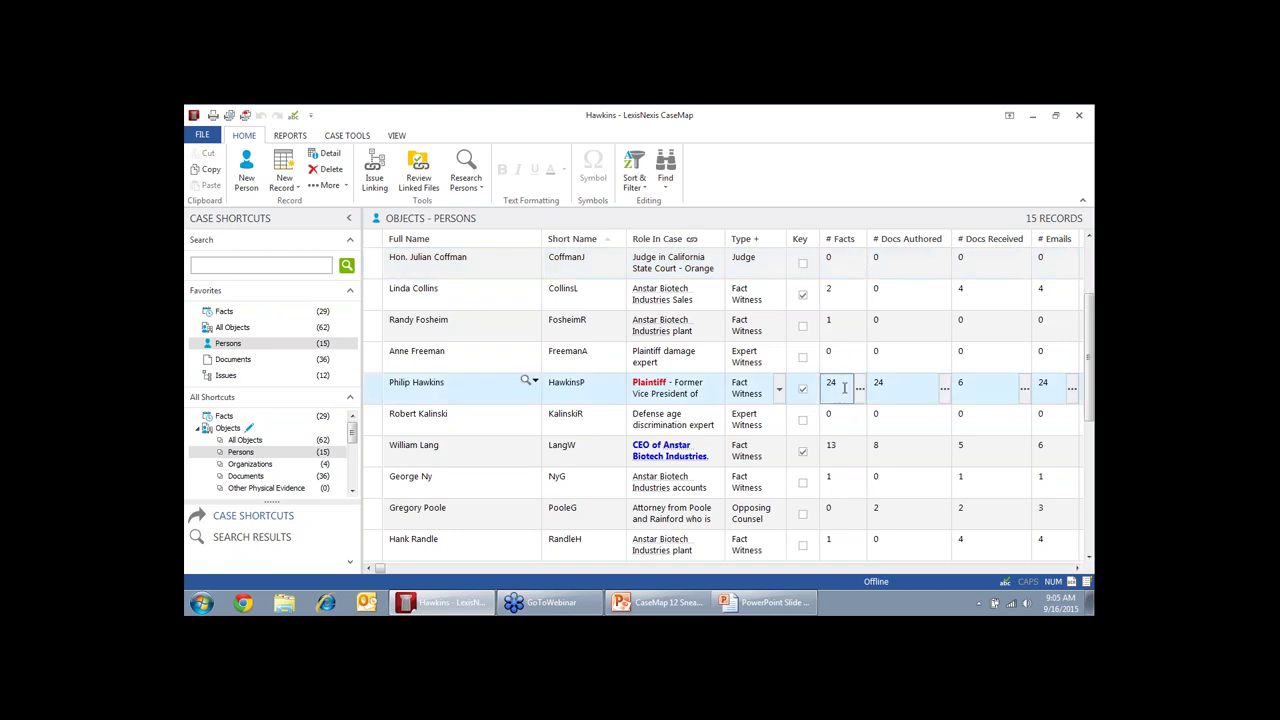
click(859, 391)
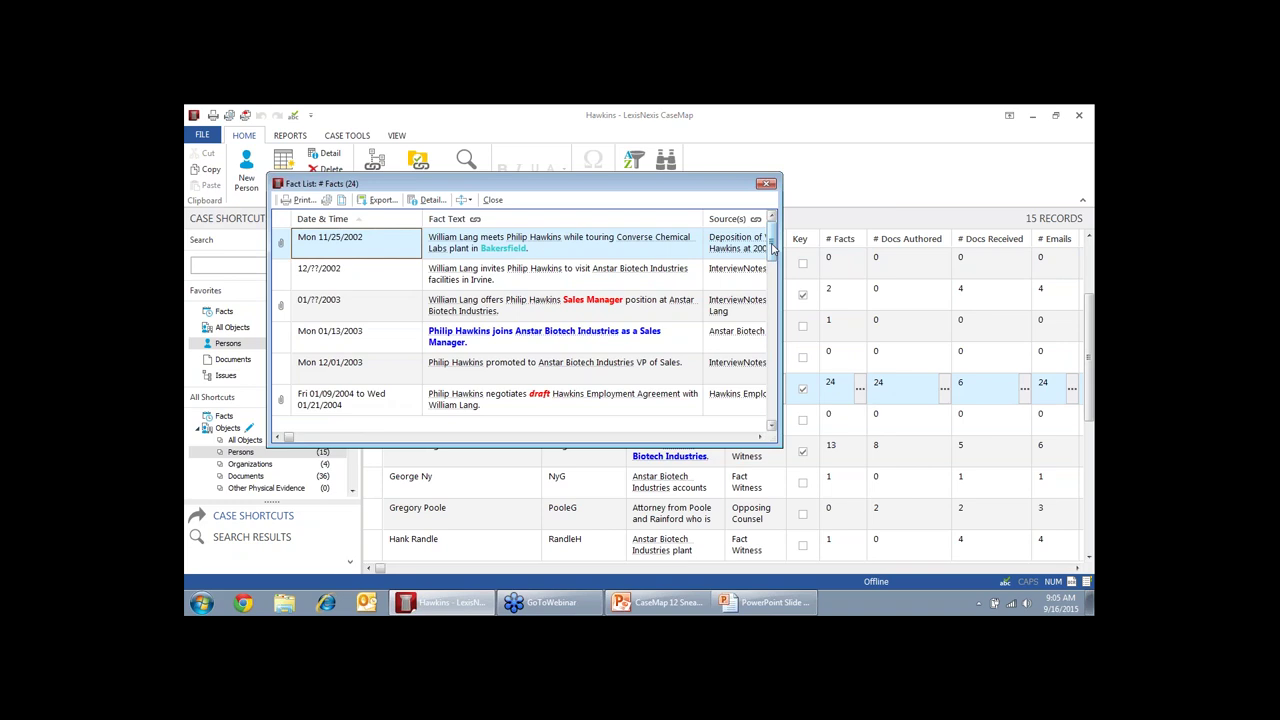
click(767, 184)
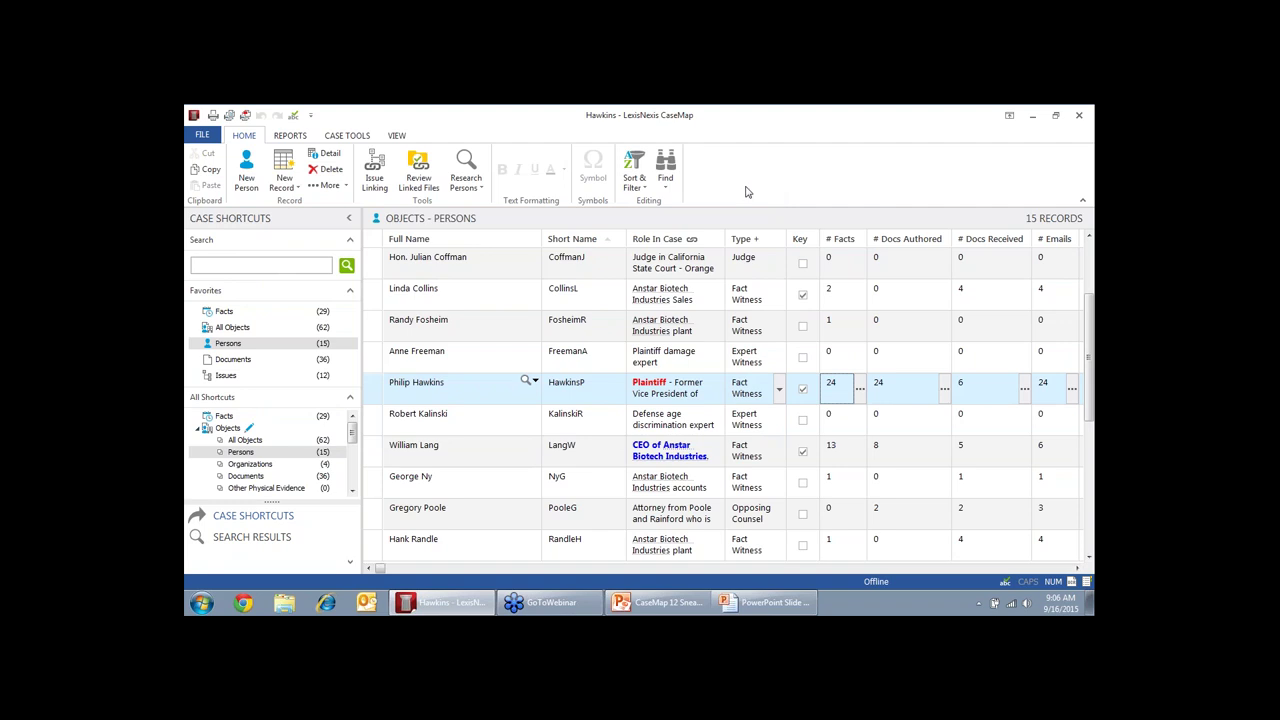
click(230, 362)
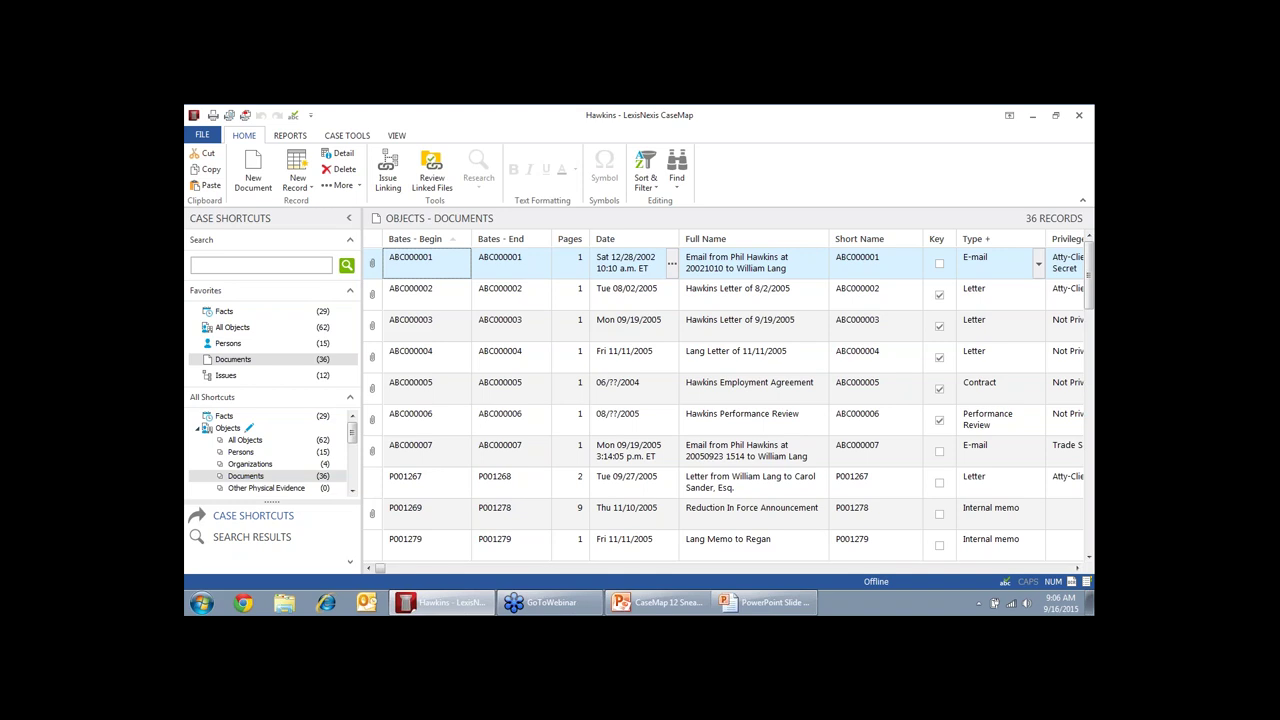
Run a case-wide search for 'hawkins' from the Case Shortcuts Search box
click(213, 267)
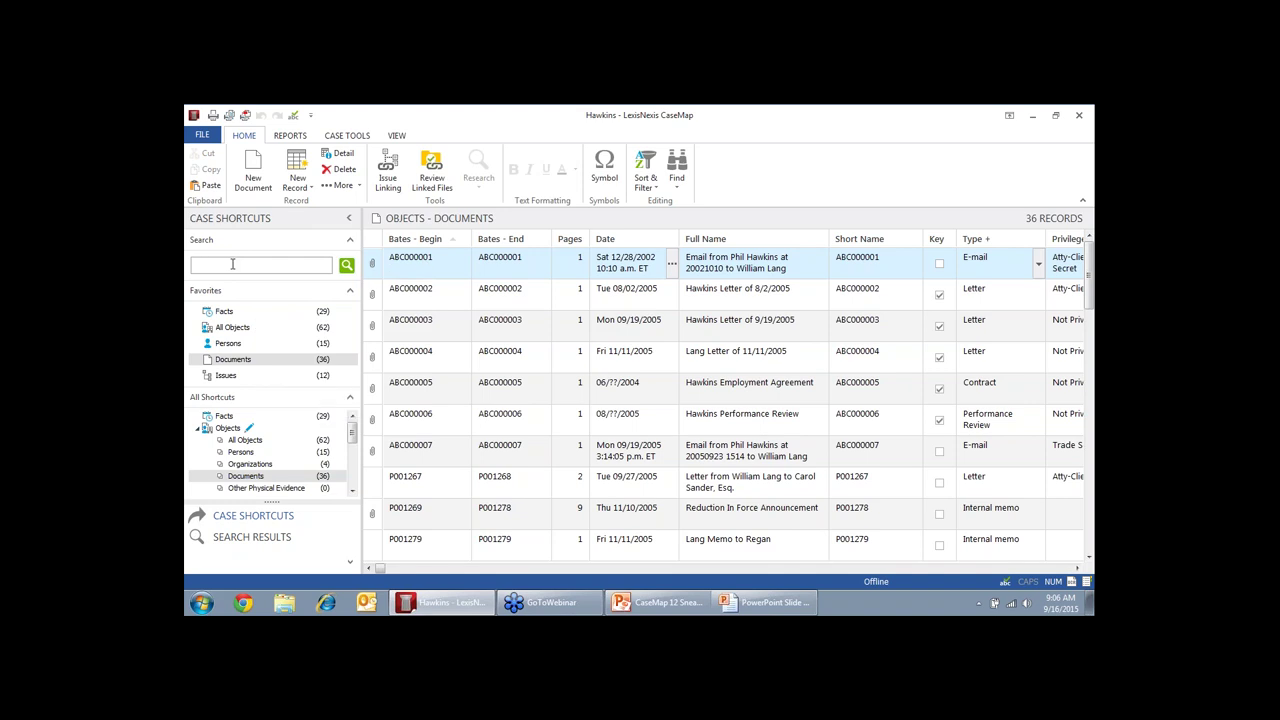
text(hawkins)
key(Return)
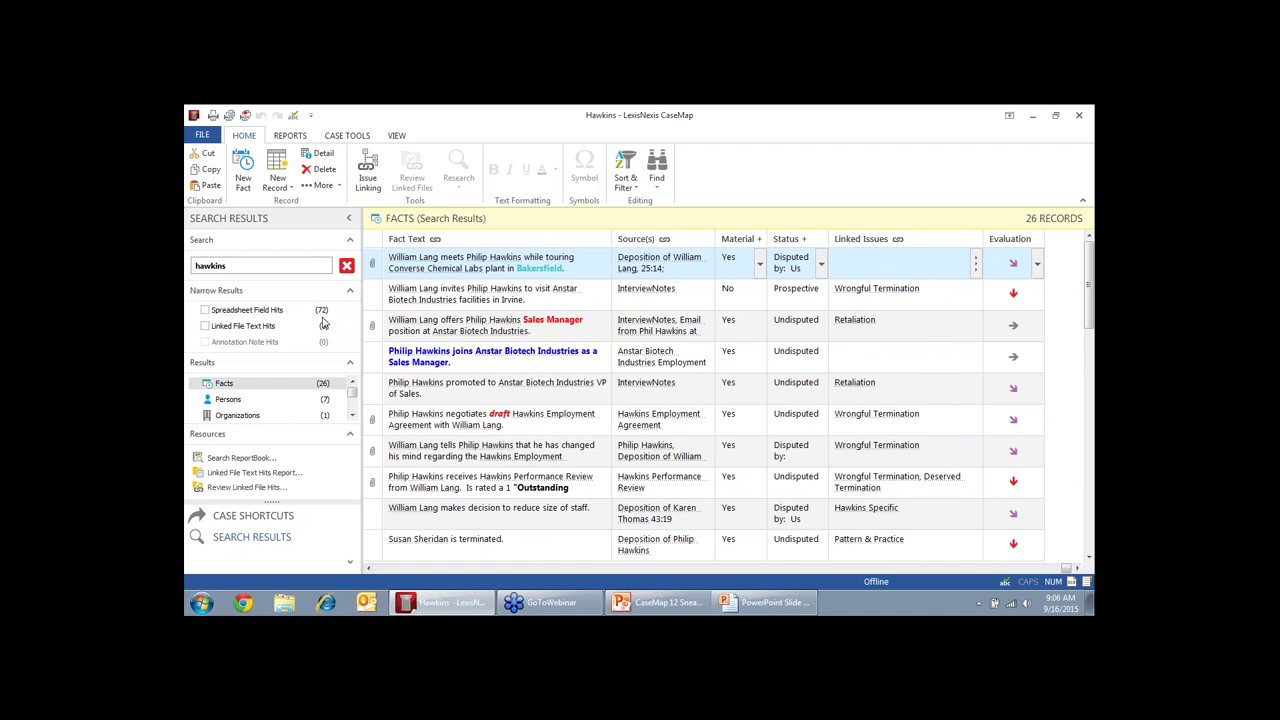
Narrow the results to Linked File Text Hits, leaving 5 documents
click(352, 397)
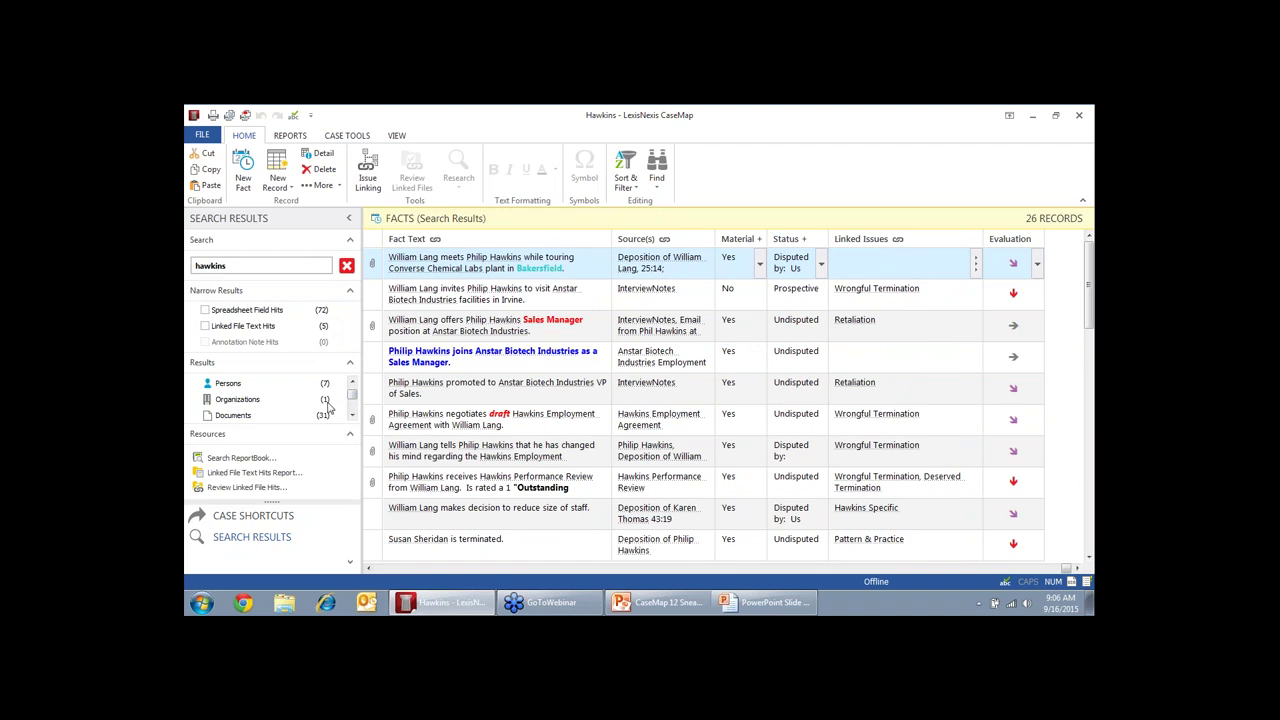
click(352, 402)
drag(352, 402, 352, 414)
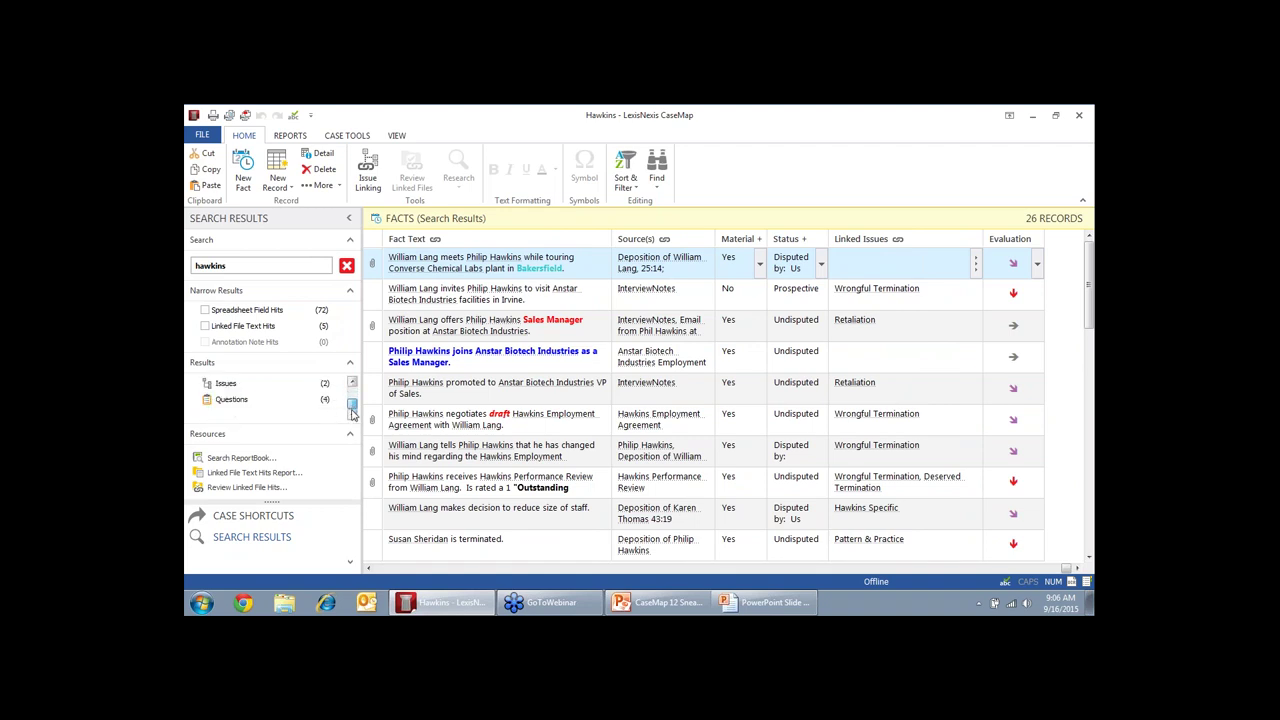
click(205, 326)
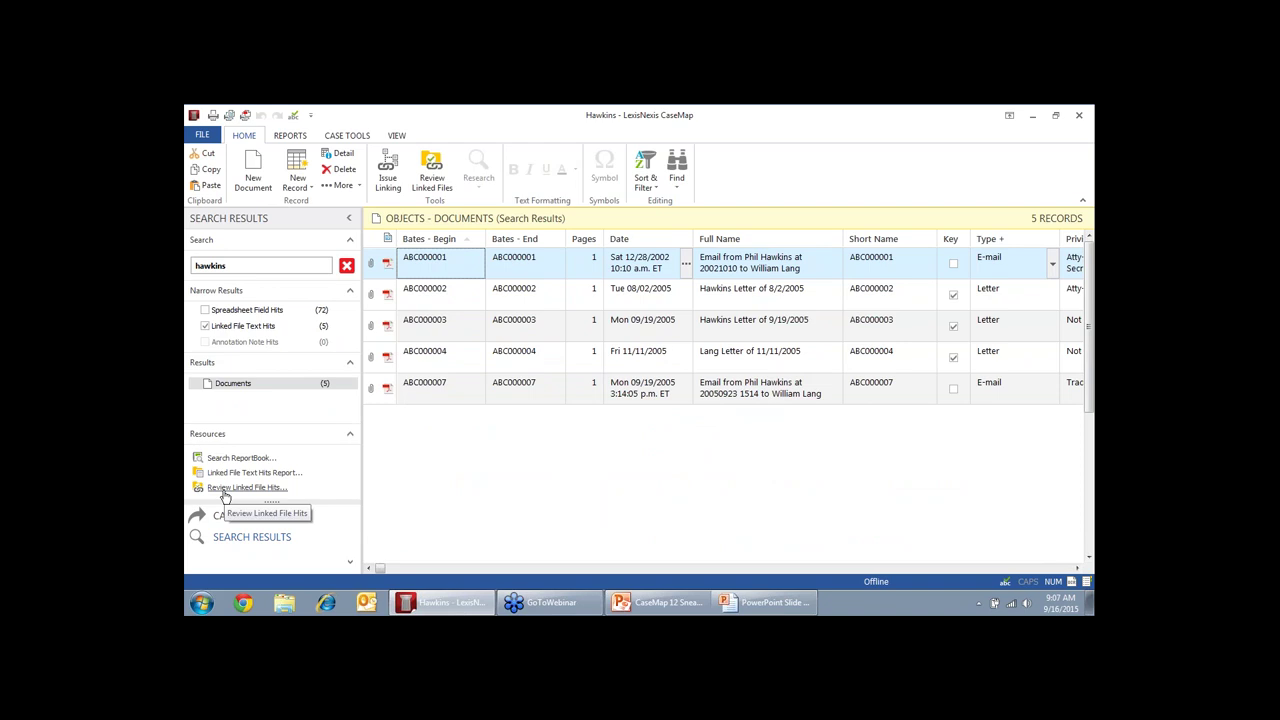
Review the 5 hit documents in DocManager with Next Hit, then annotate the Seattle trip sentence
click(225, 490)
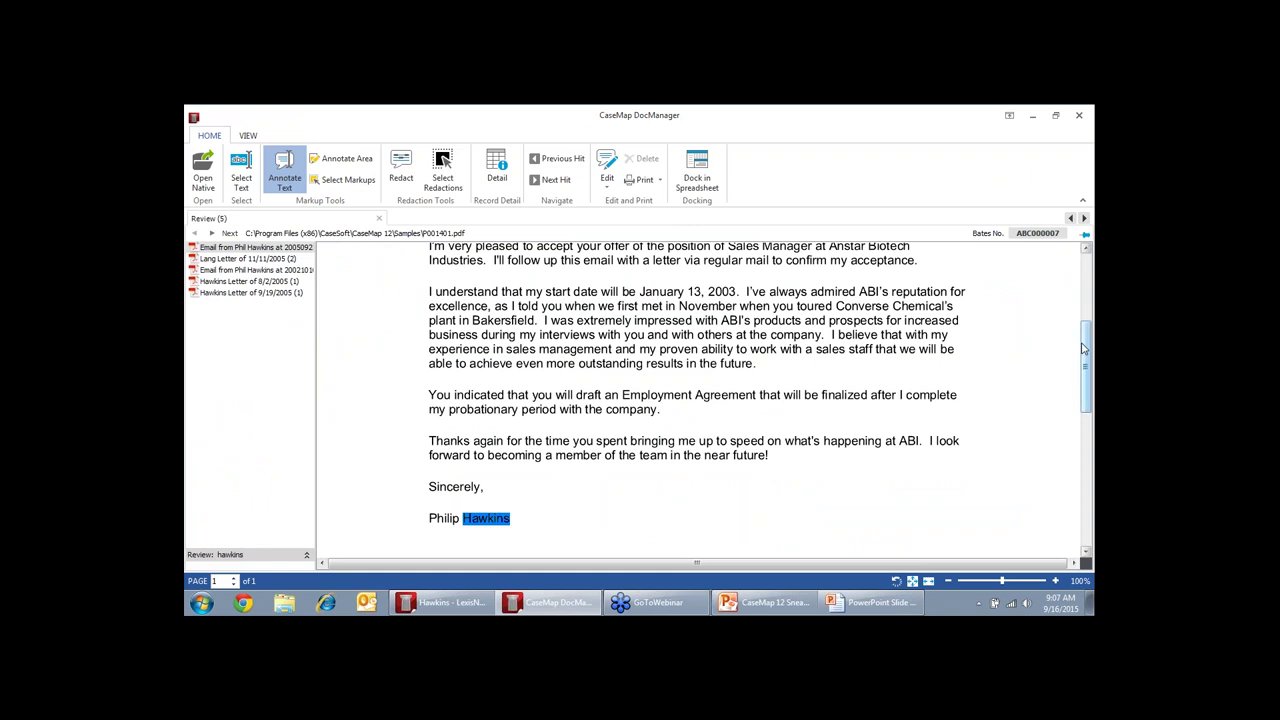
drag(1082, 347, 1090, 270)
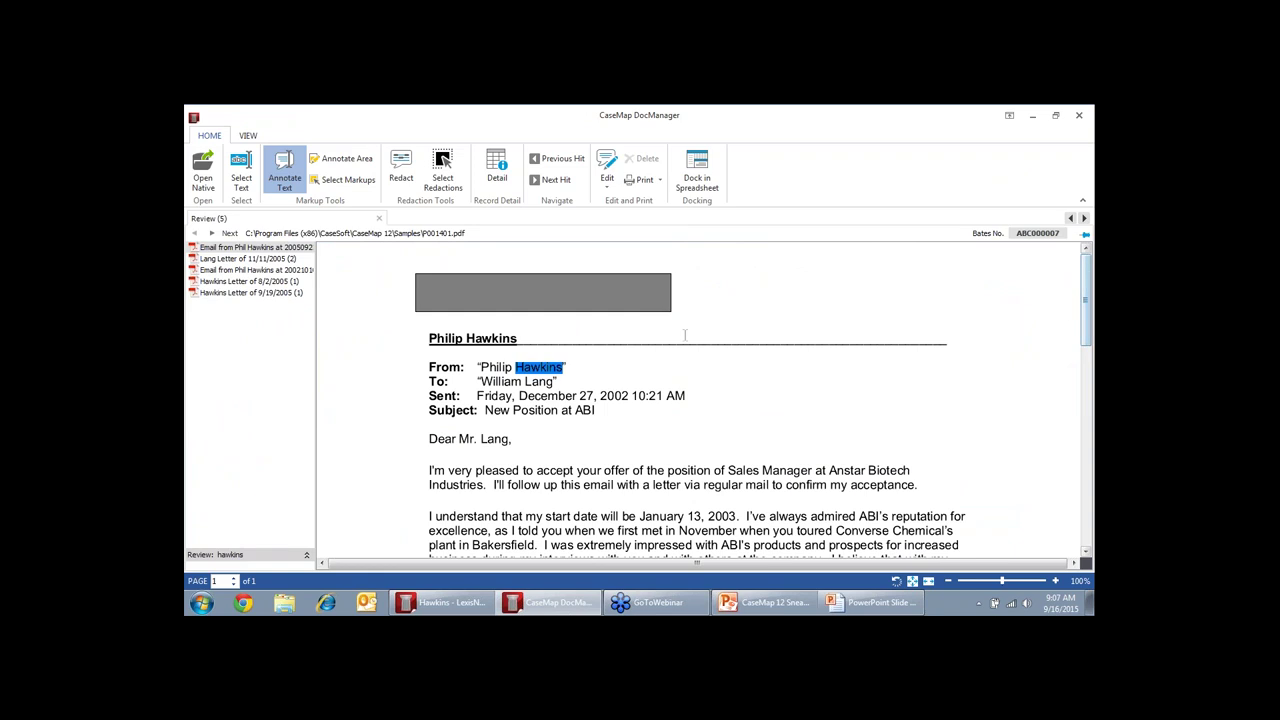
click(548, 184)
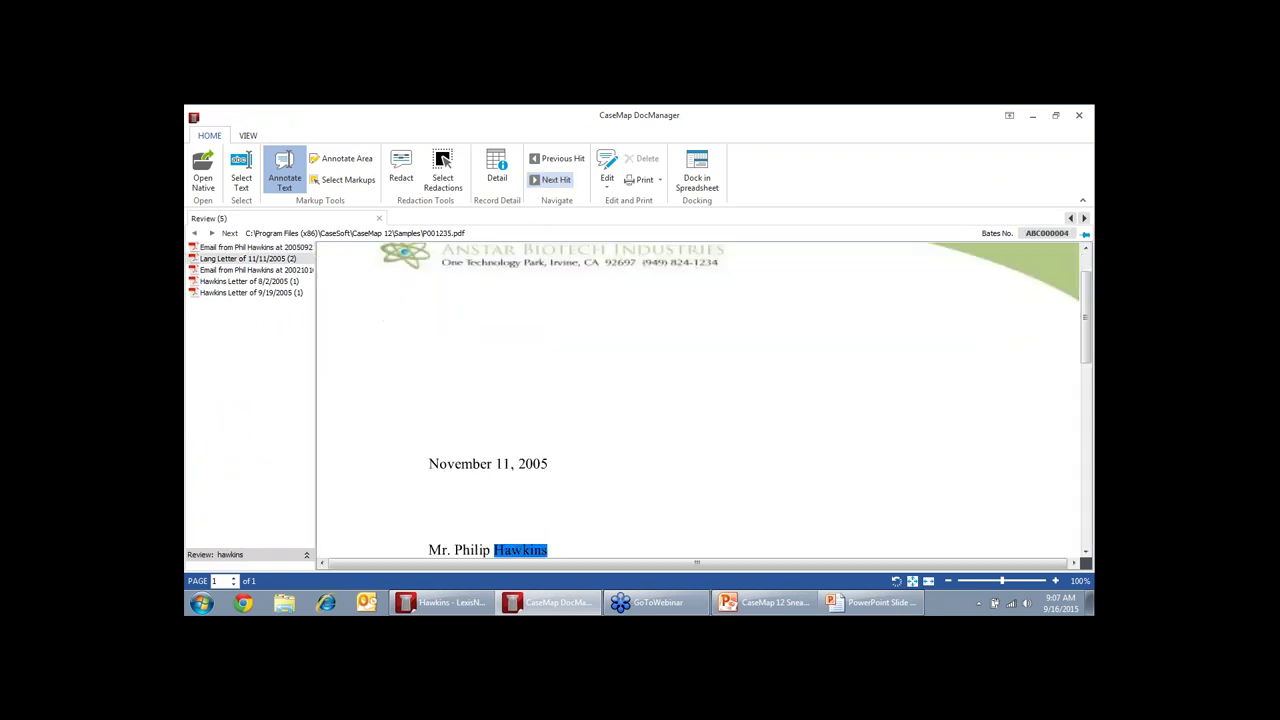
click(548, 182)
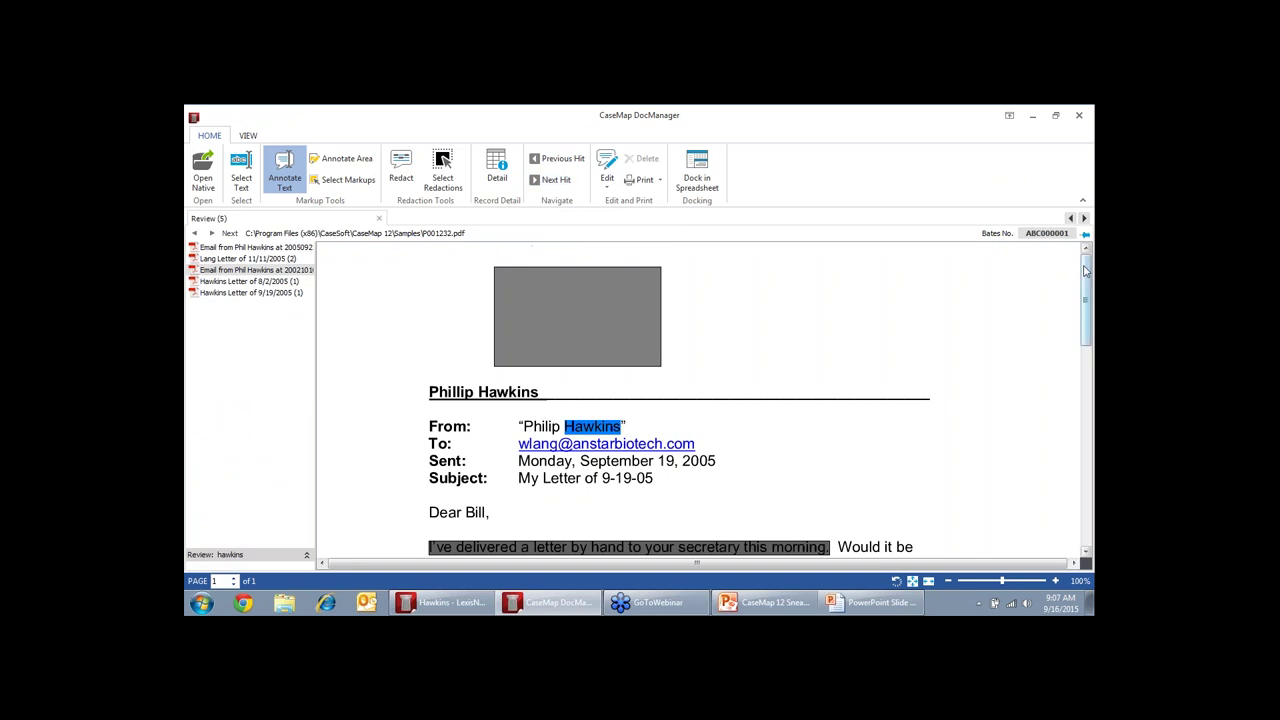
drag(1085, 270, 1085, 315)
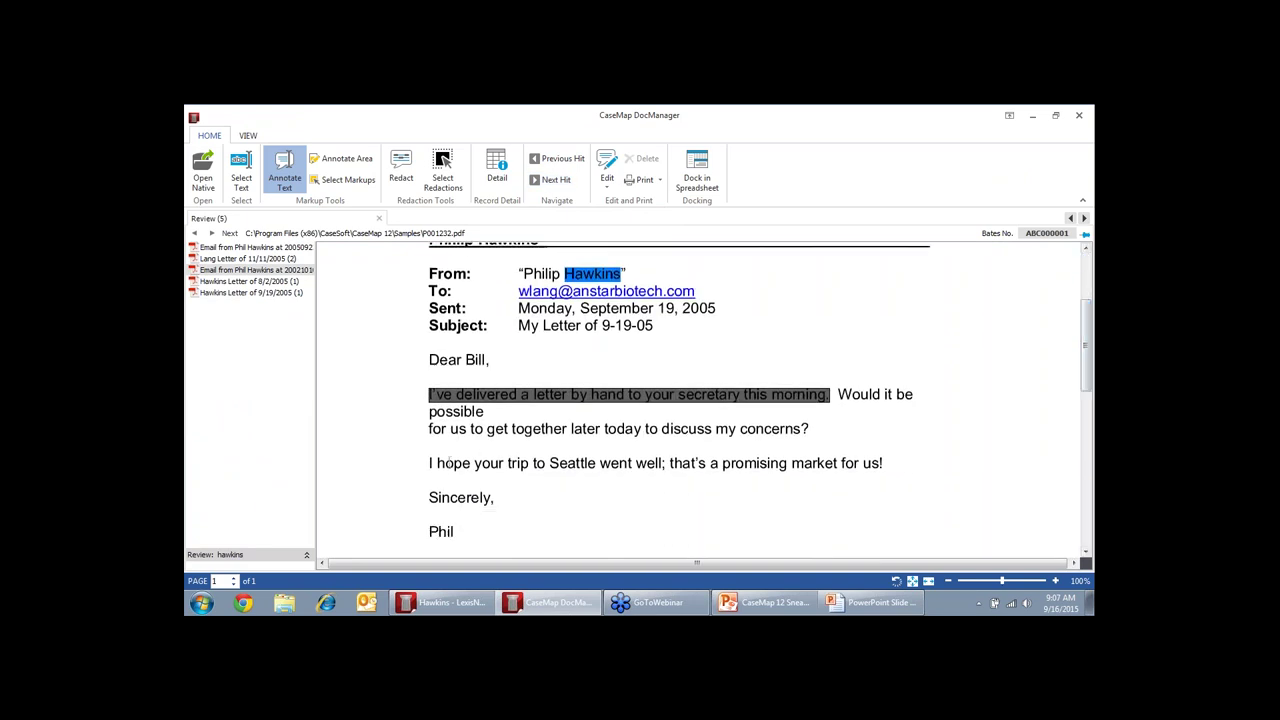
drag(430, 463, 884, 463)
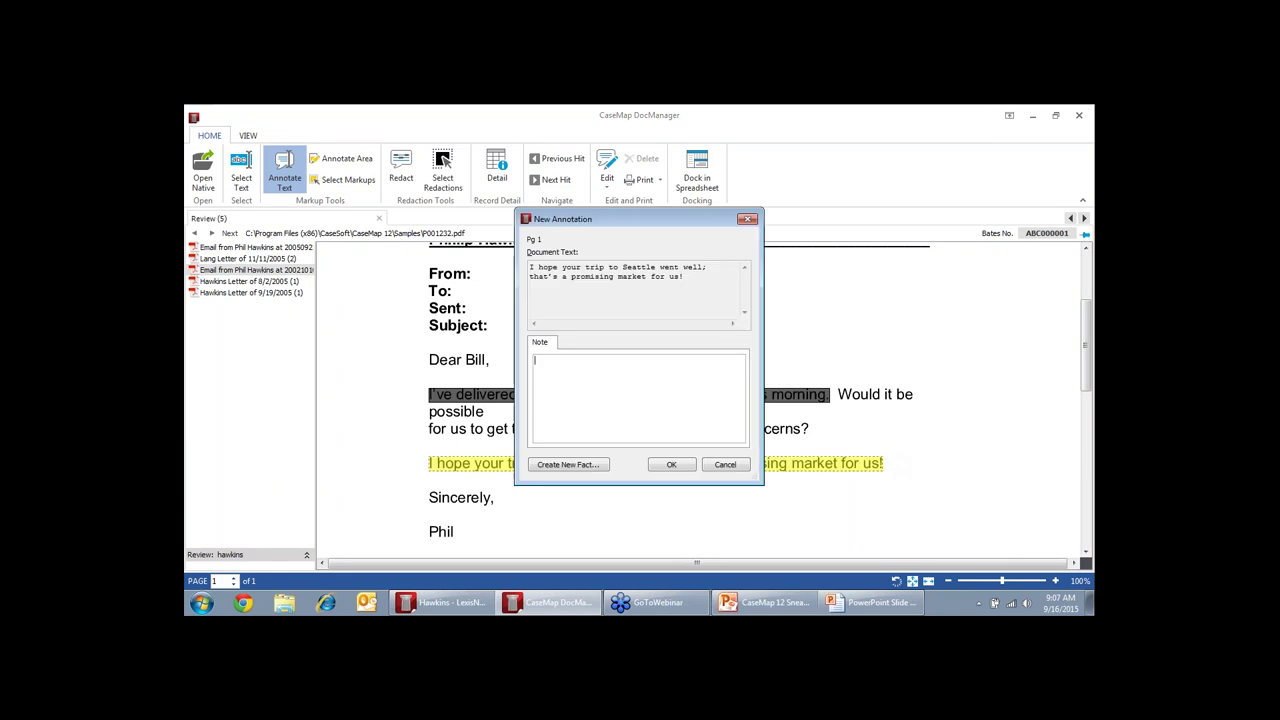
Enter 'This is important' as the annotation's note
click(536, 403)
text(This is important)
Turn the annotation into a new CaseMap fact, adding the suggested person short name to its text
click(568, 465)
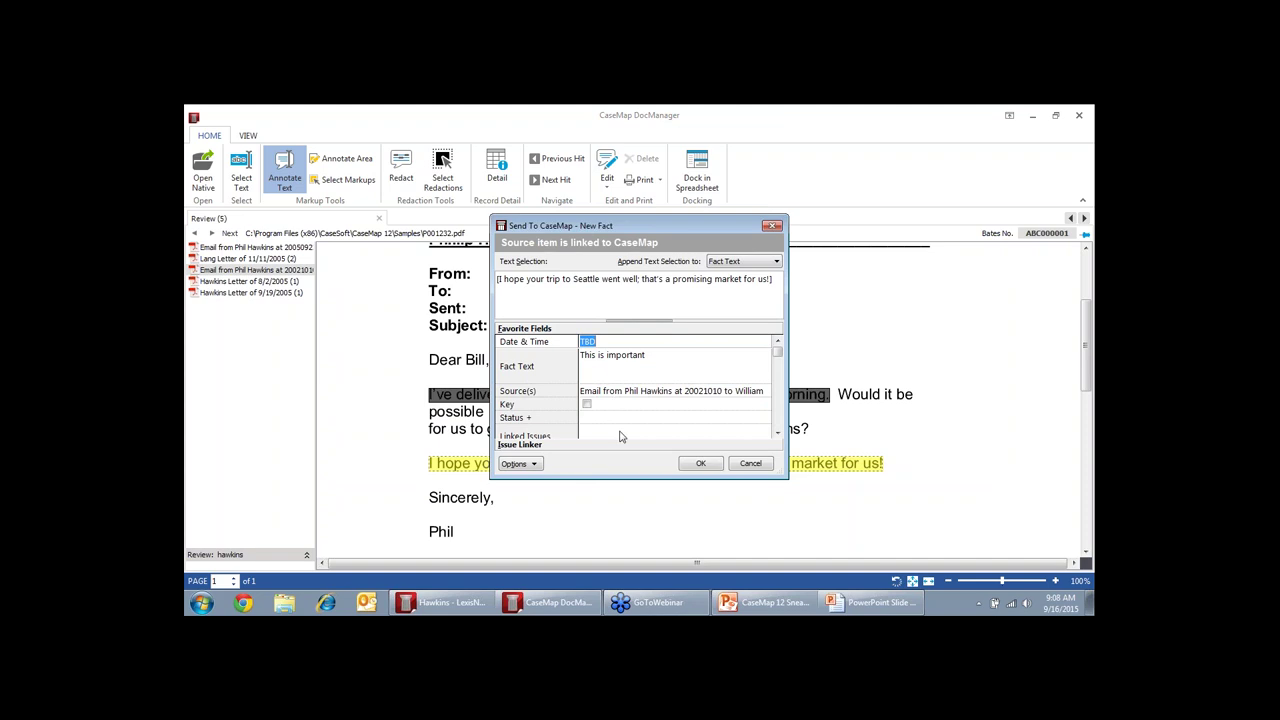
click(650, 358)
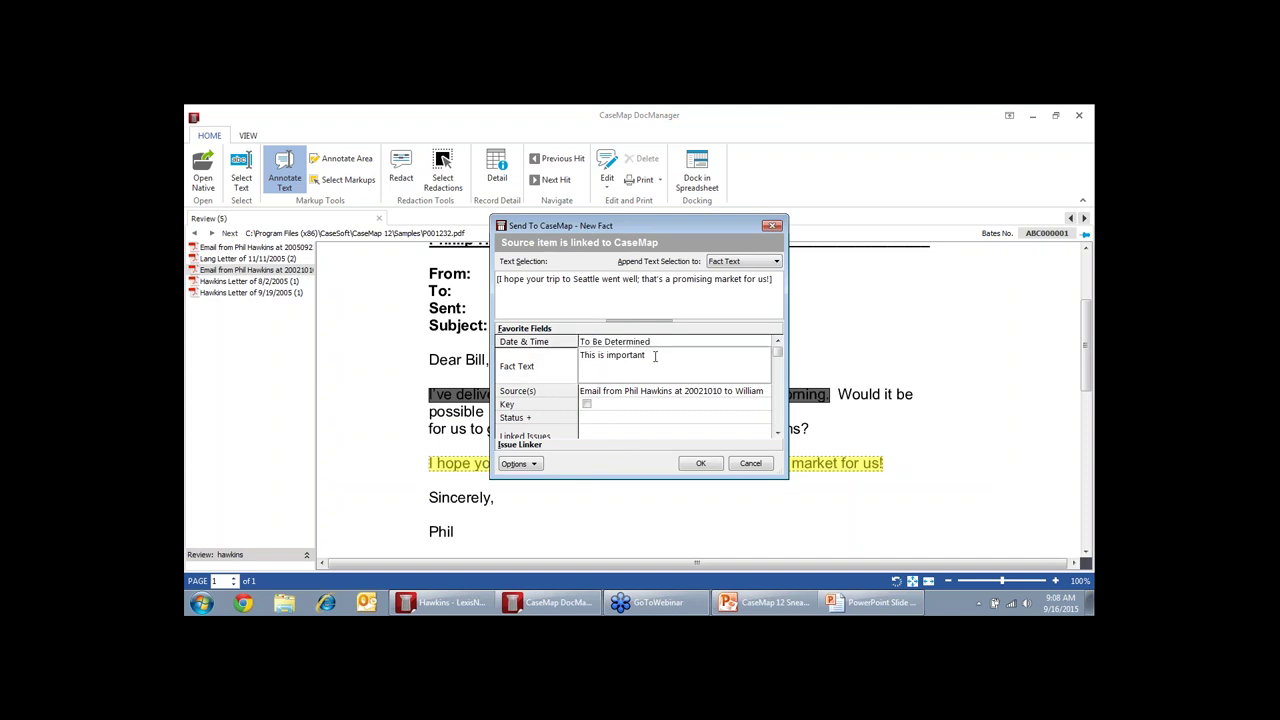
text(to haw)
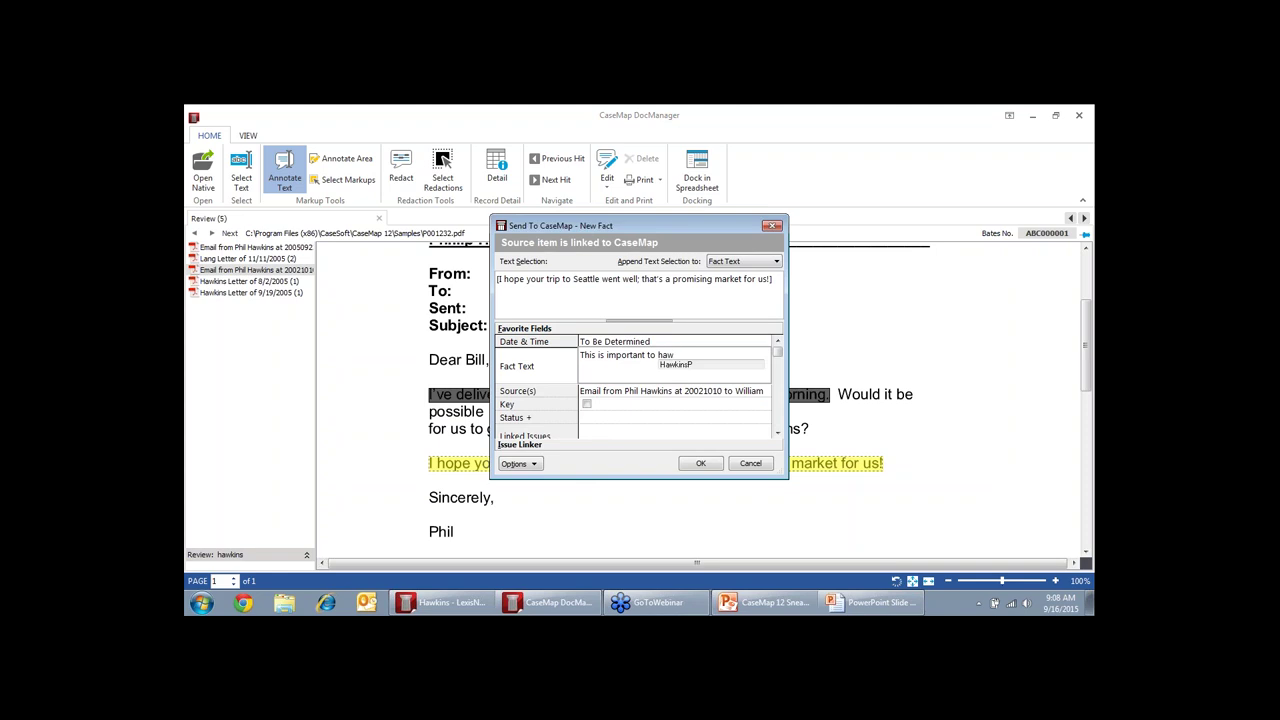
key(Return)
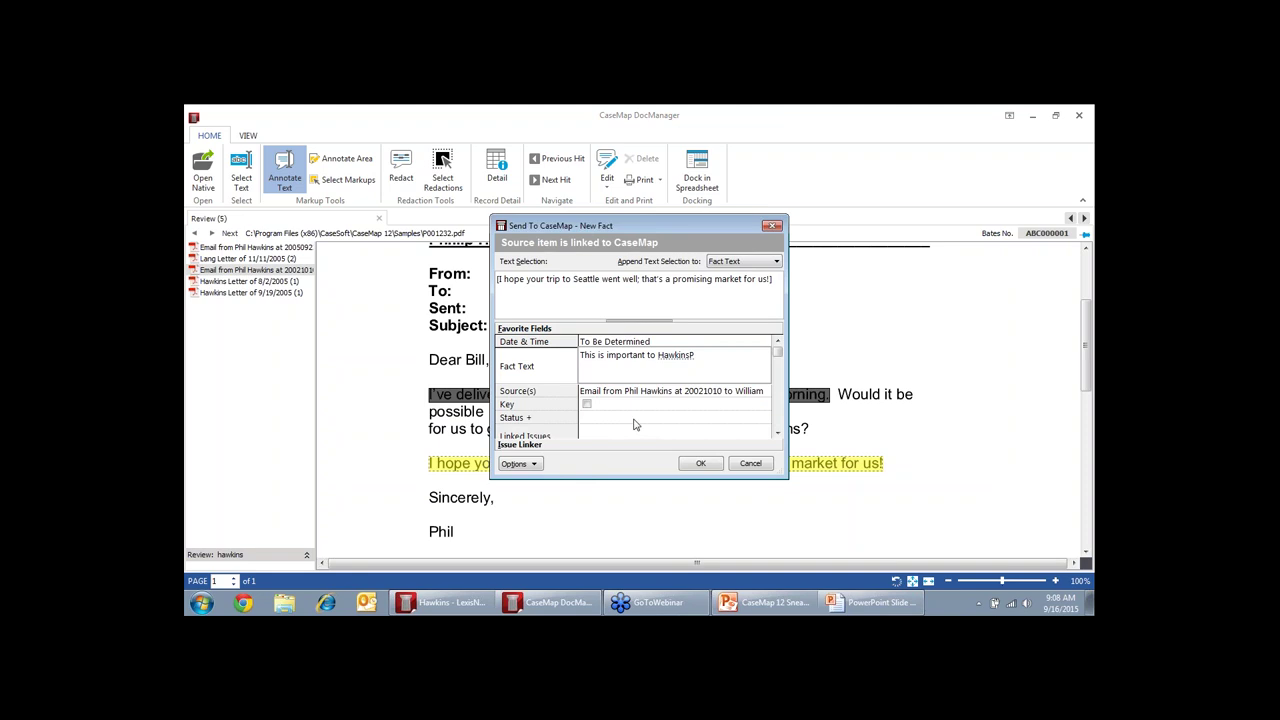
Link the new fact to the AgeDiscrimination issue and send it to CaseMap
click(612, 446)
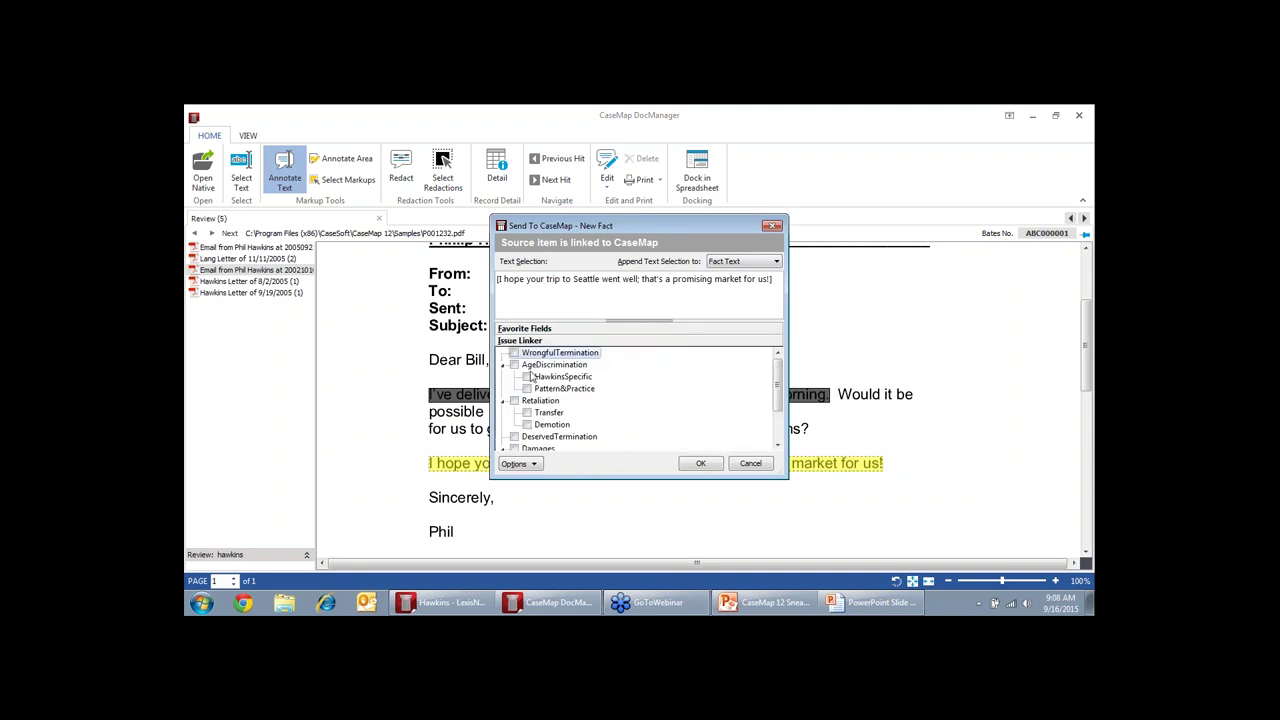
click(516, 367)
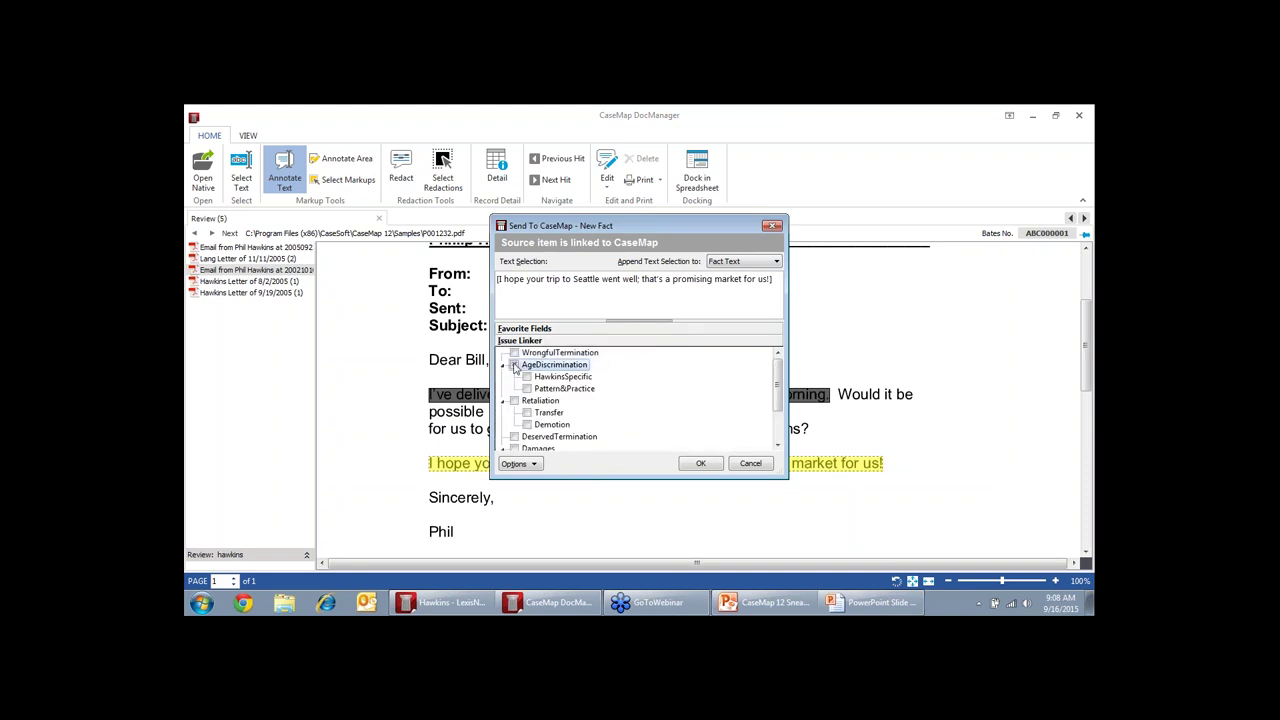
click(514, 365)
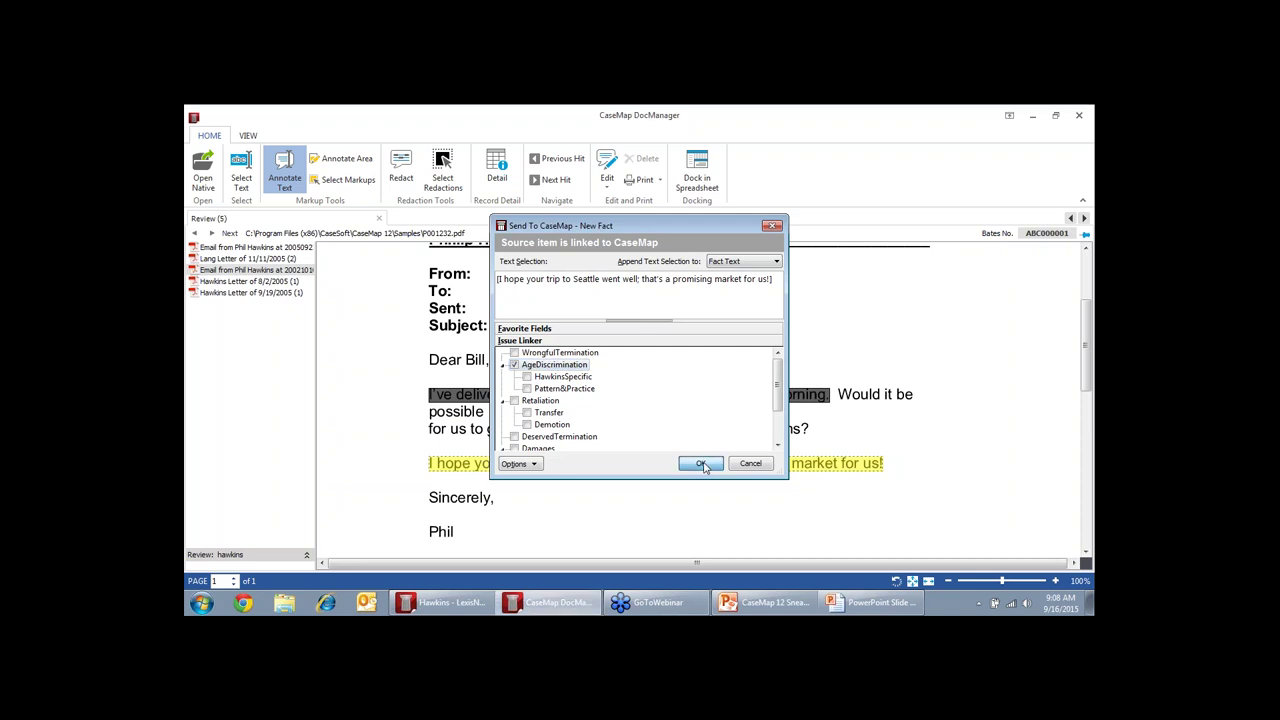
click(701, 464)
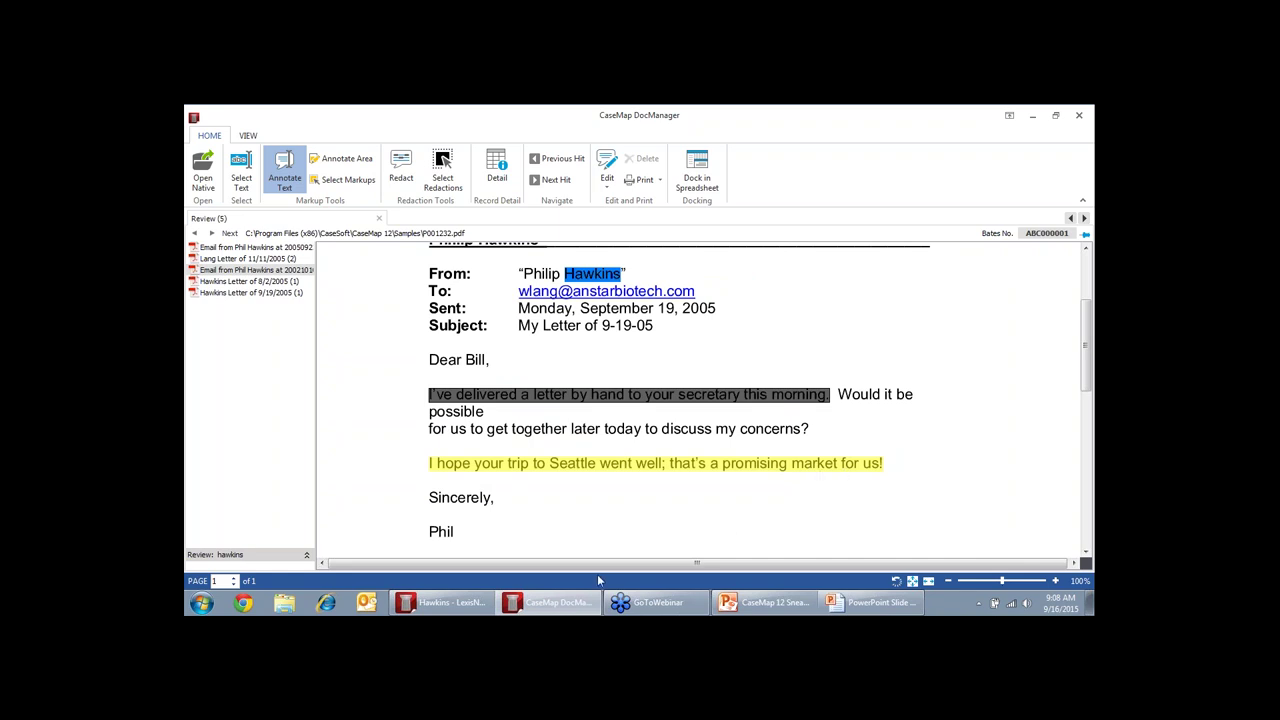
Back in CaseMap, clear the hawkins search and show all Facts with the new TBD fact
click(478, 609)
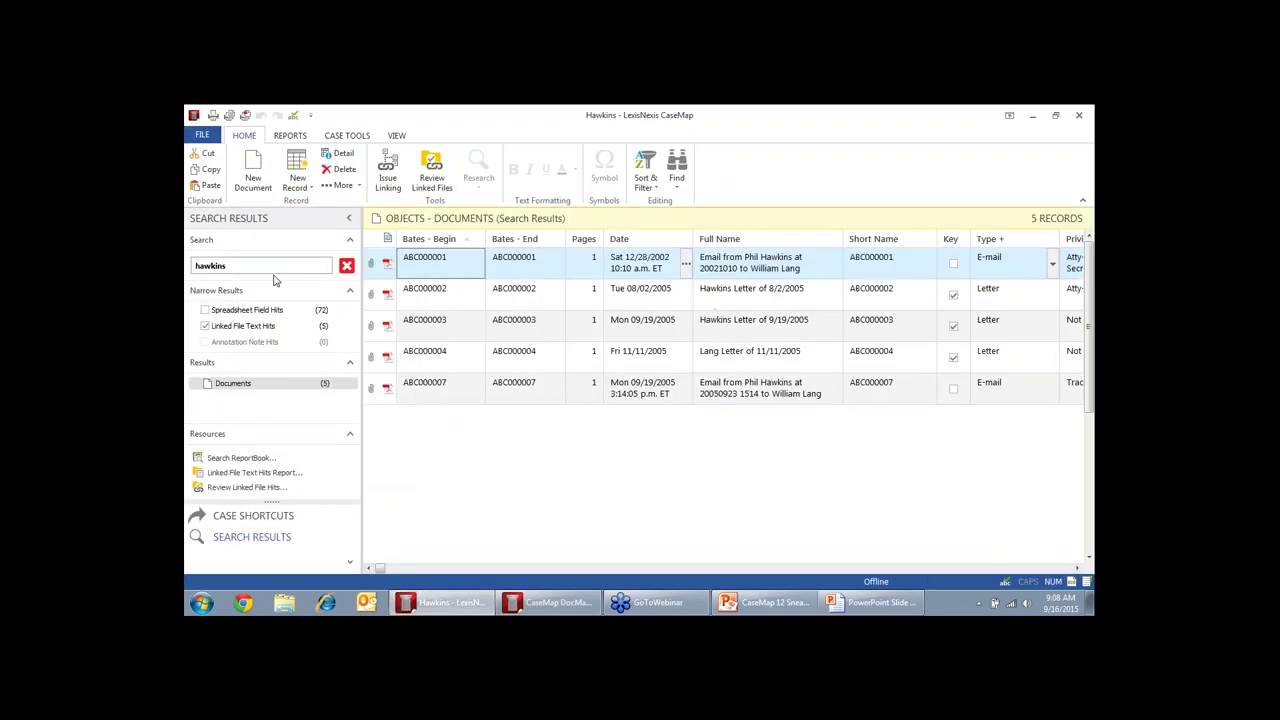
click(346, 265)
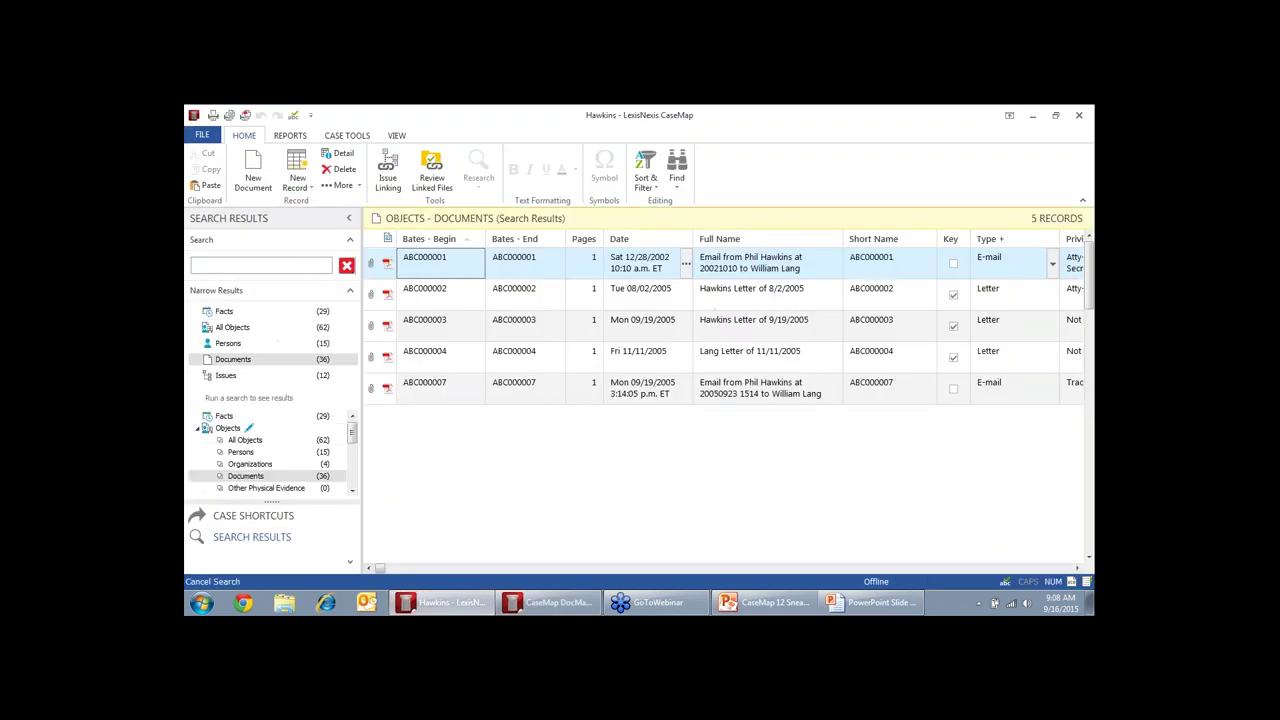
click(226, 312)
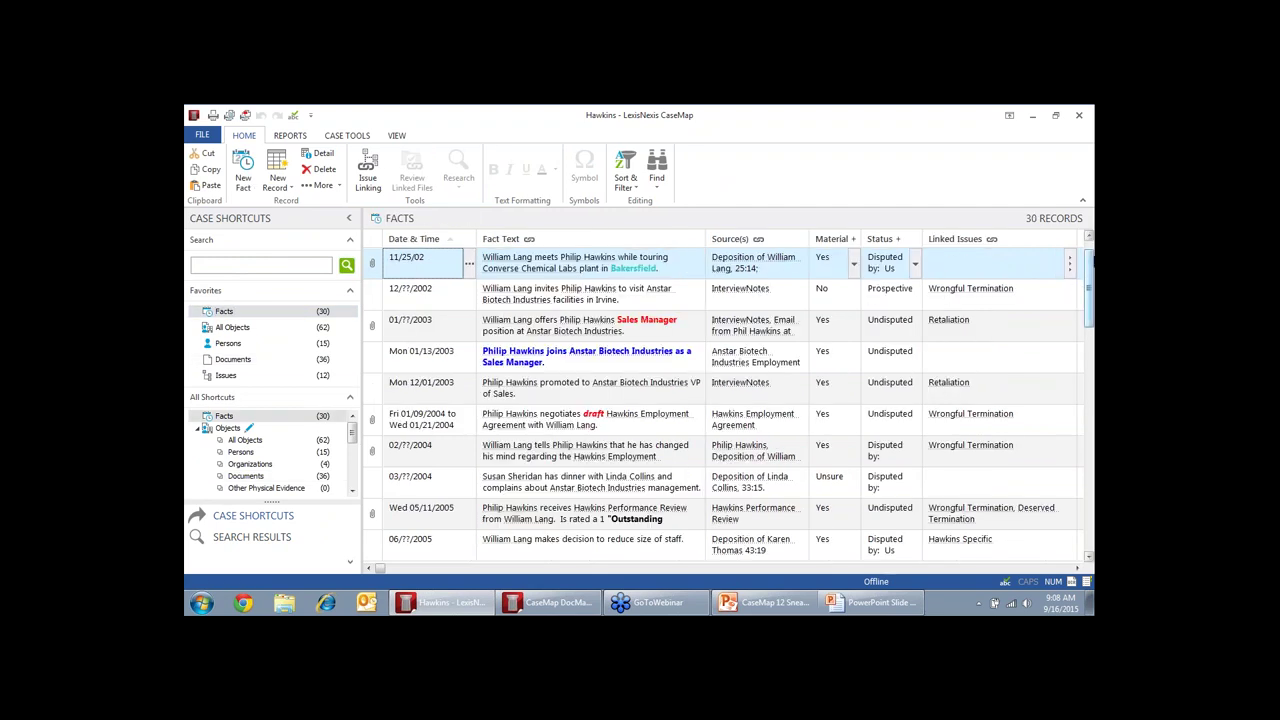
click(1088, 242)
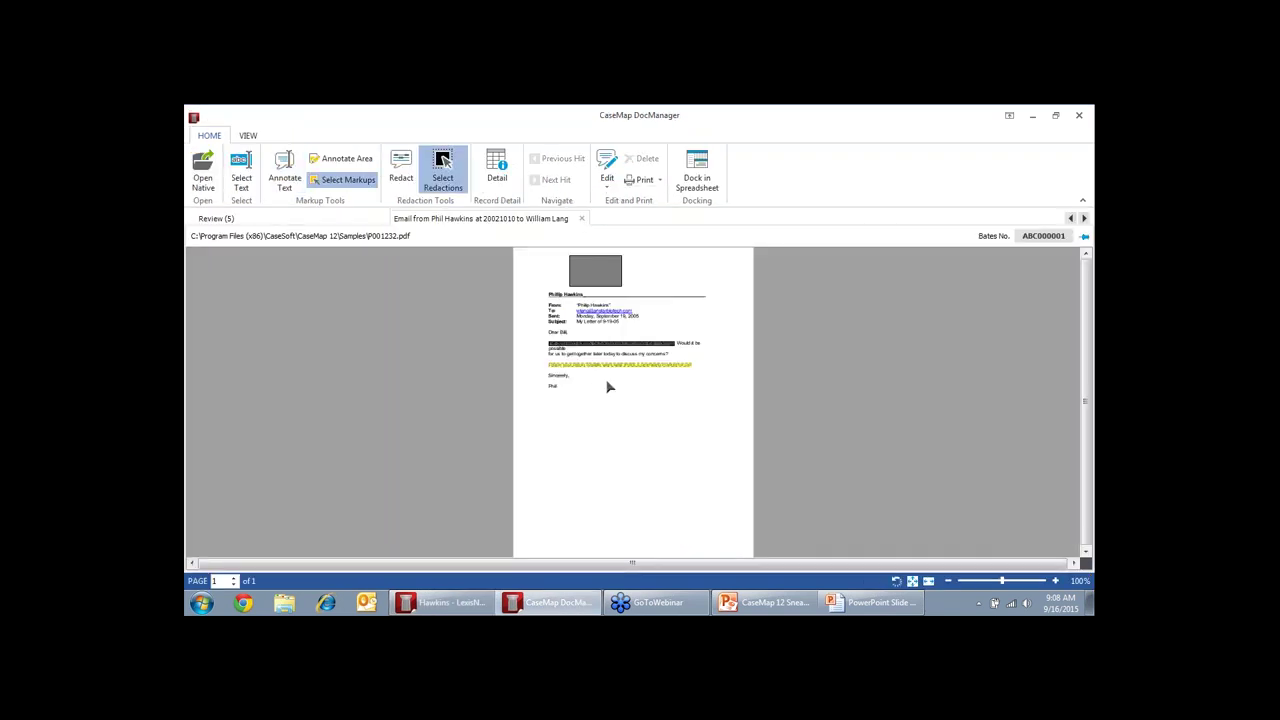
Zoom the email to 180% to read its body, then close DocManager
click(1055, 581)
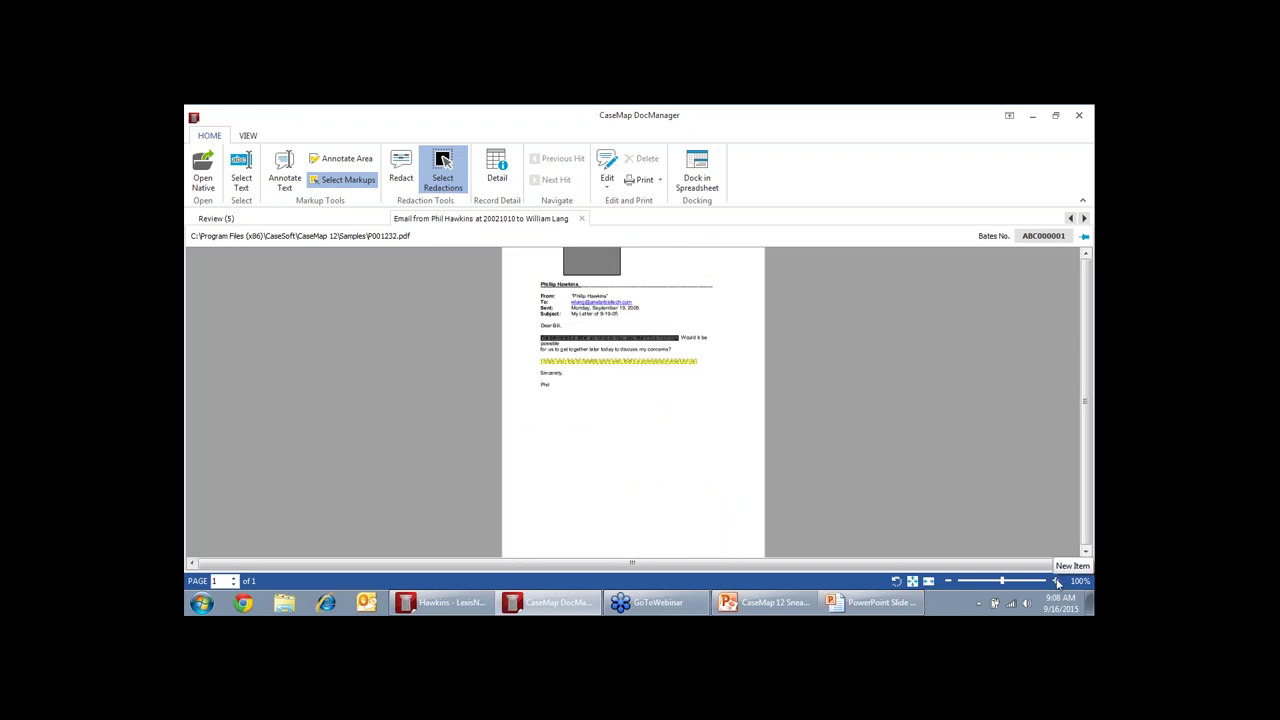
click(1055, 581)
click(1055, 581)
click(1055, 581)
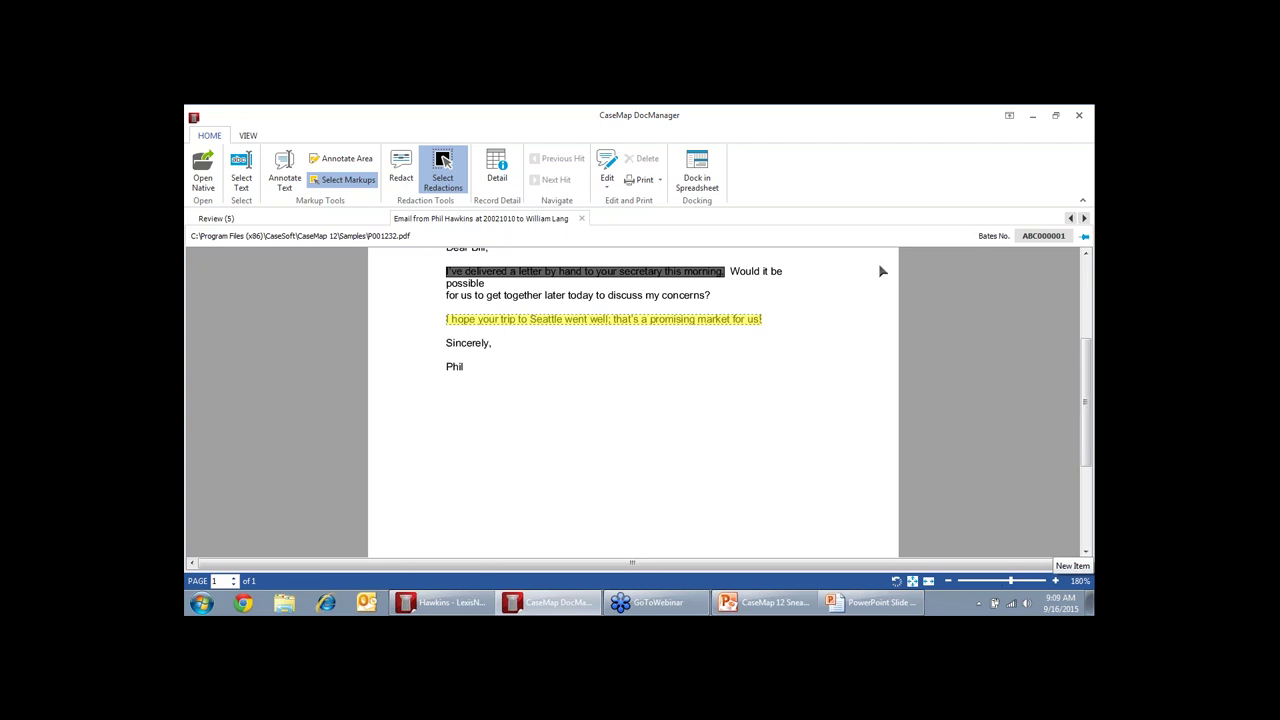
click(1082, 118)
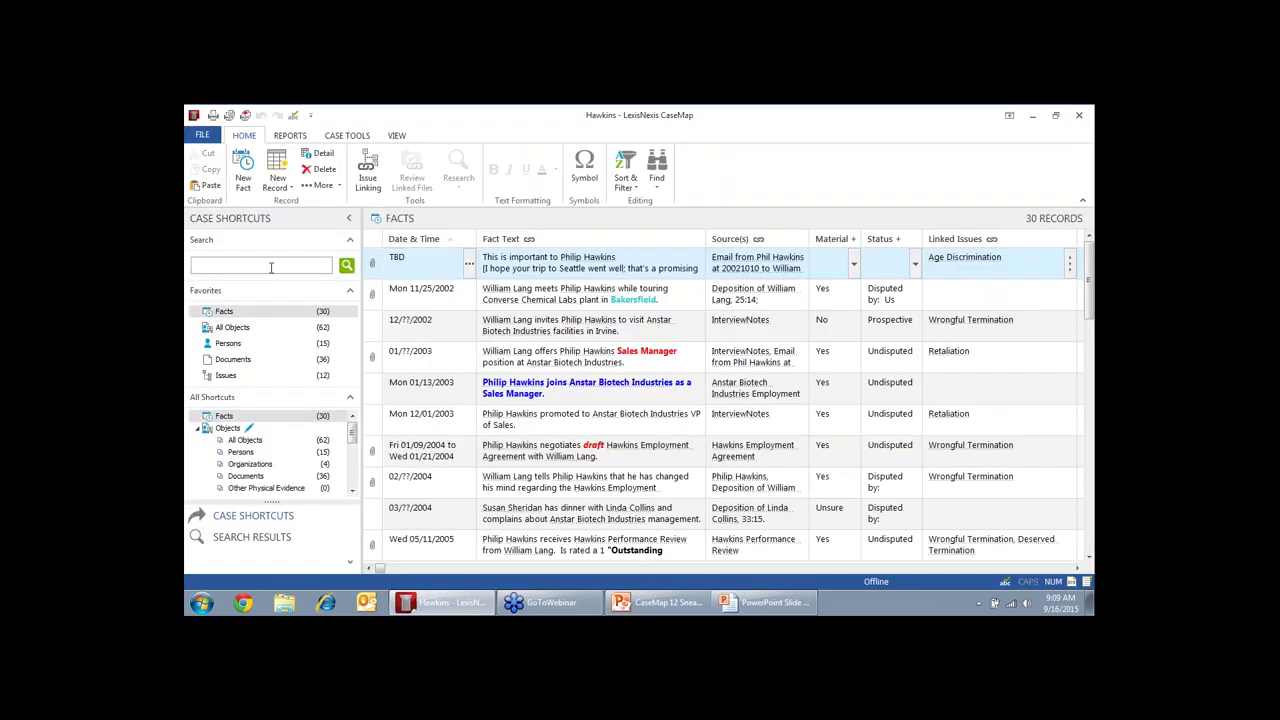
text(important)
key(Return)
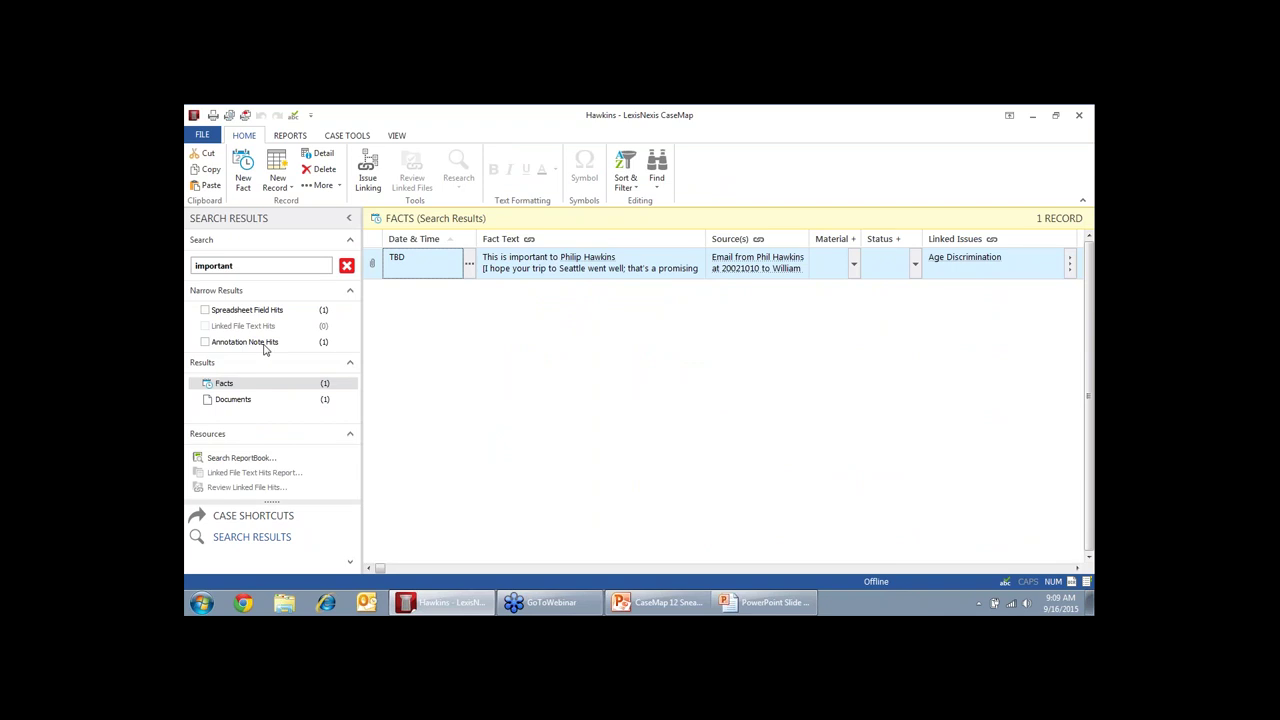
click(345, 266)
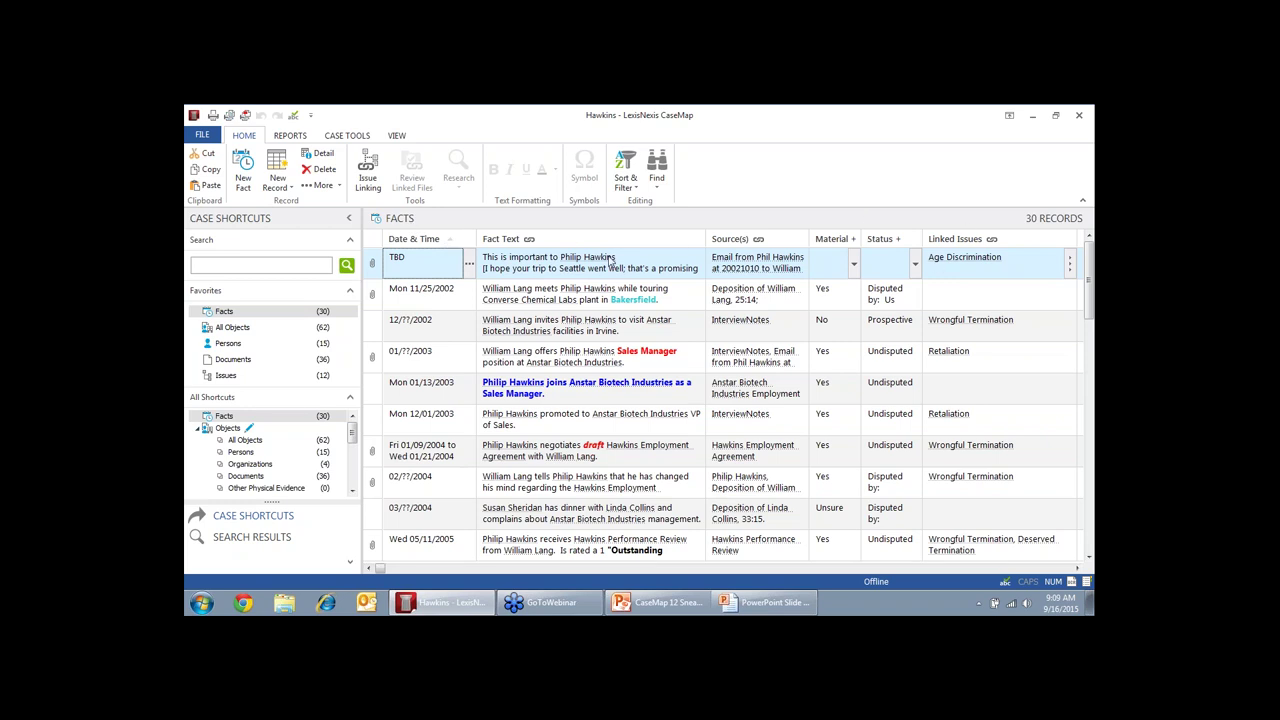
Move the Source(s) column, hide the Material field, and bring up the Evaluation column's options
drag(735, 240, 805, 245)
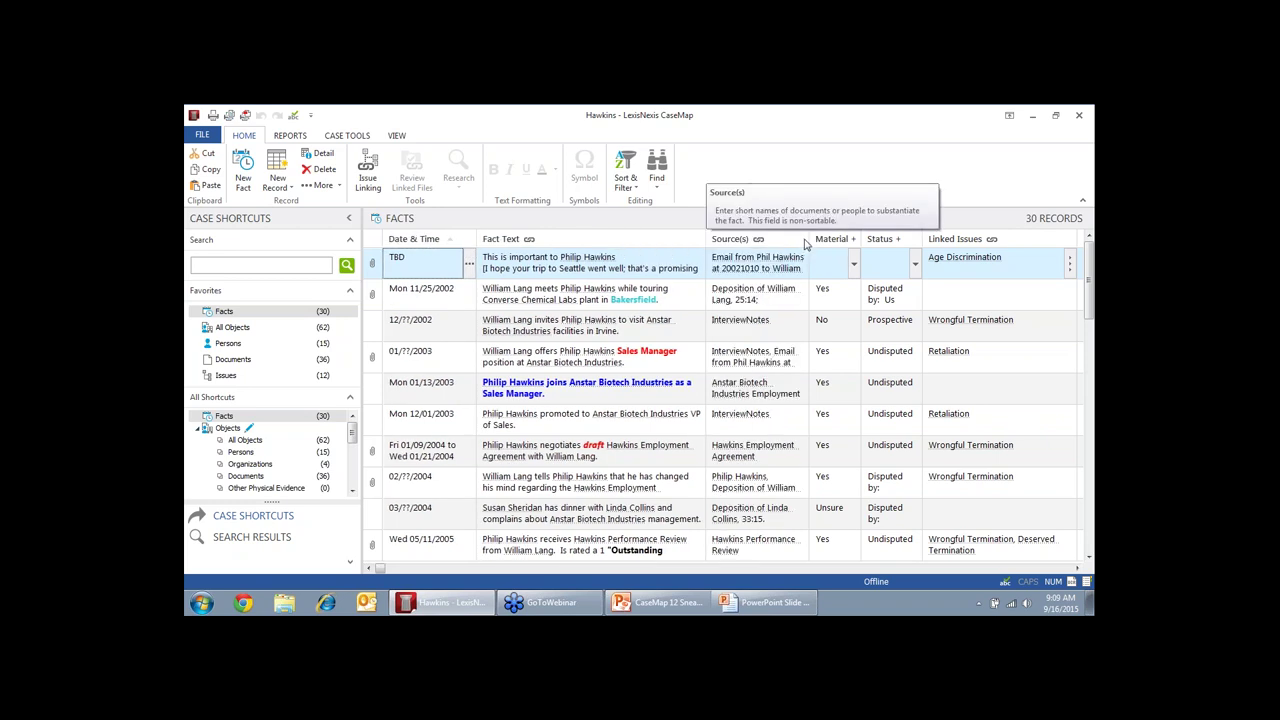
right_click(840, 241)
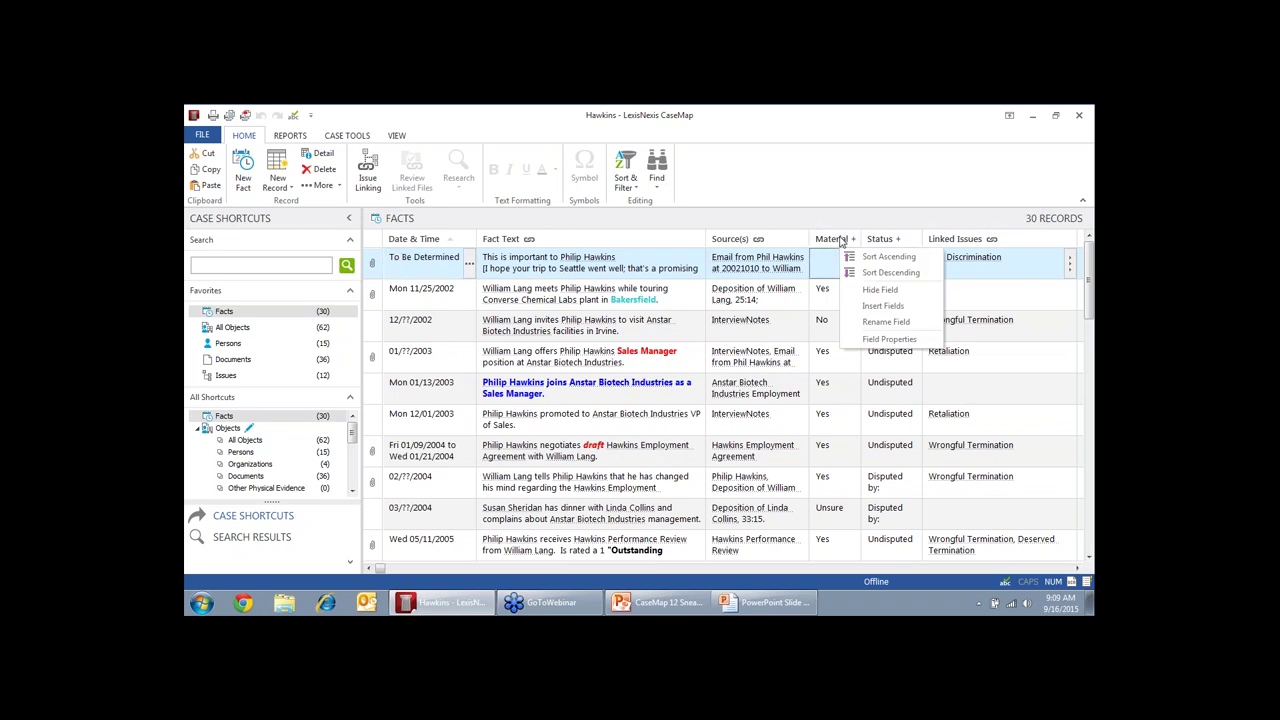
click(866, 297)
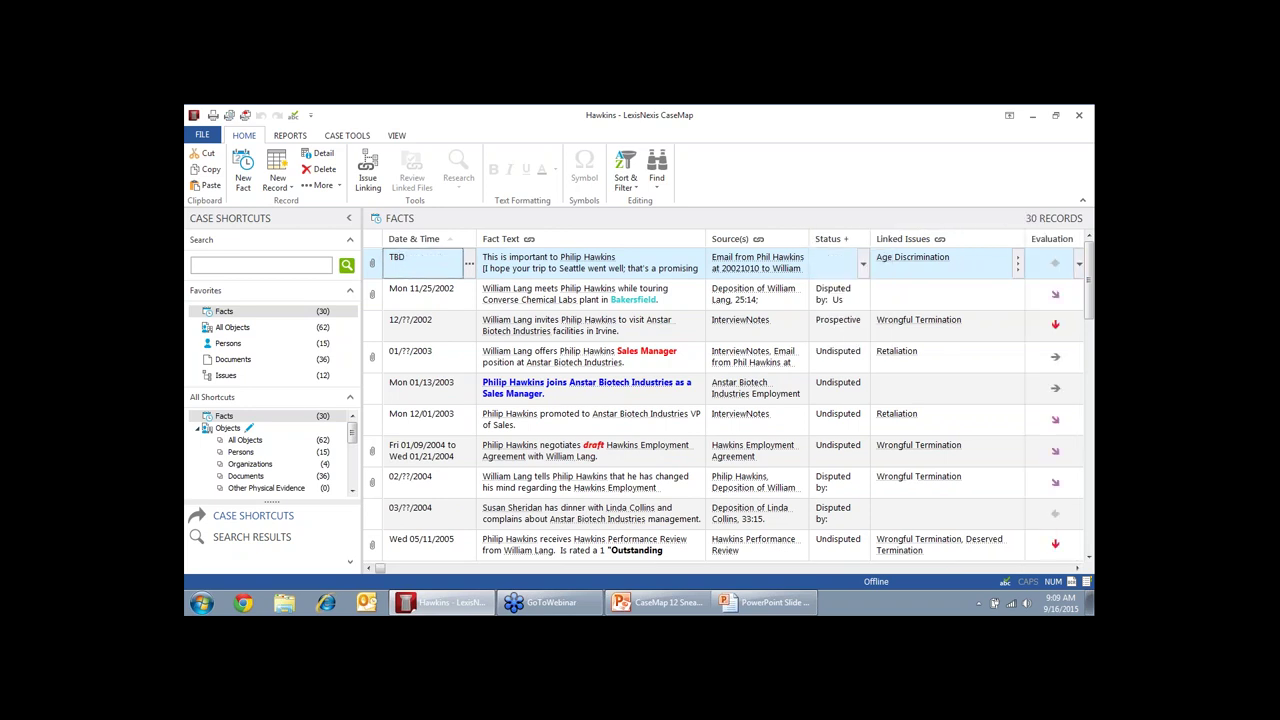
click(1051, 255)
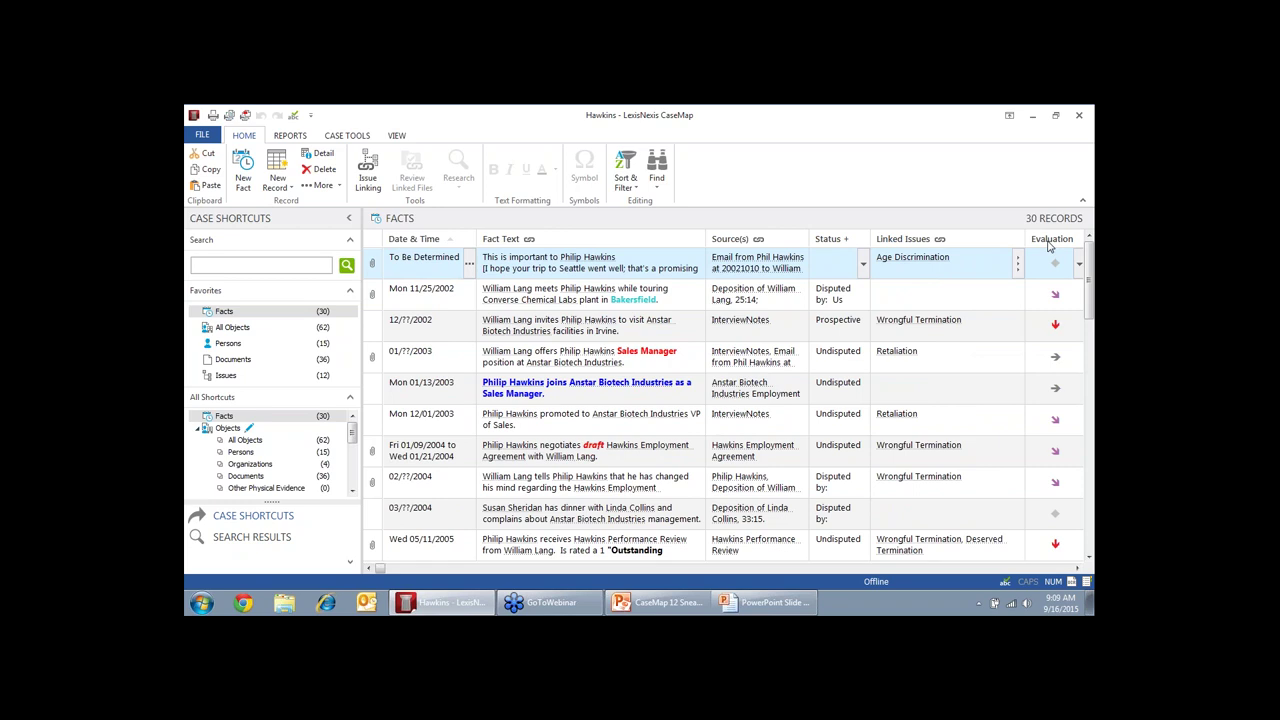
right_click(958, 245)
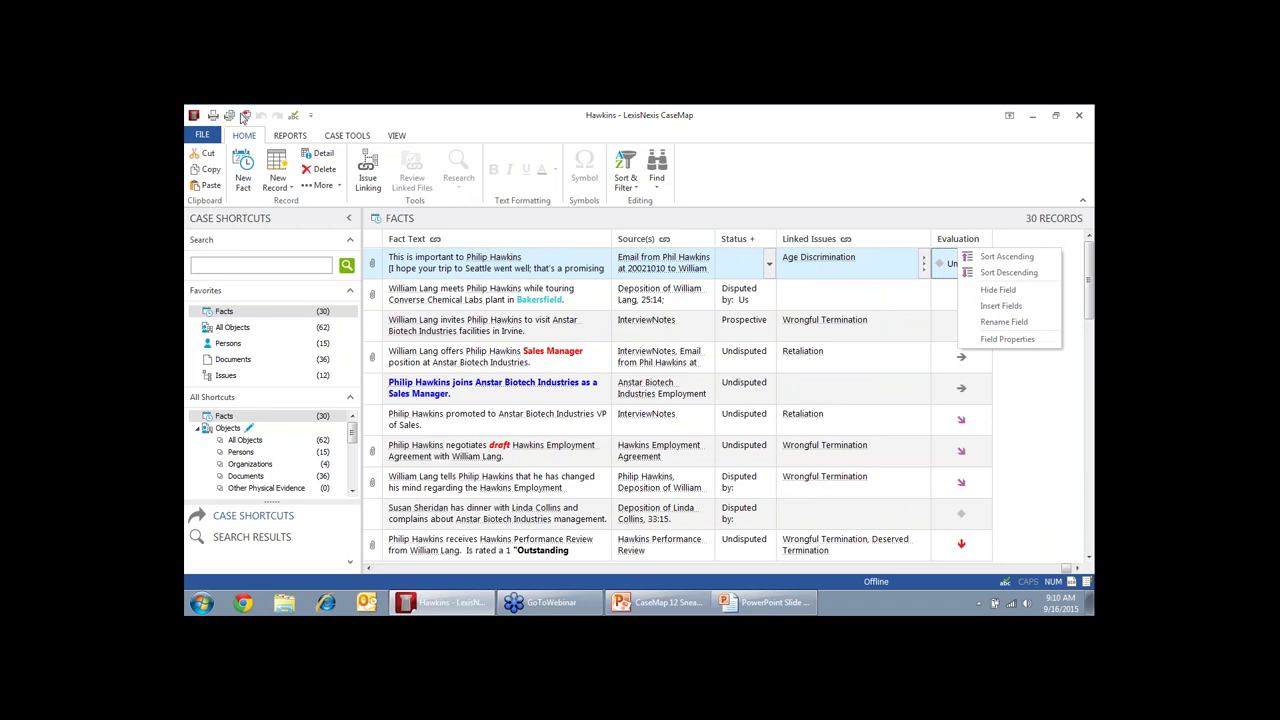
Export the Facts list as Fact Chronology.pdf, replacing the old file, with all six linked documents embedded, and open it
click(245, 118)
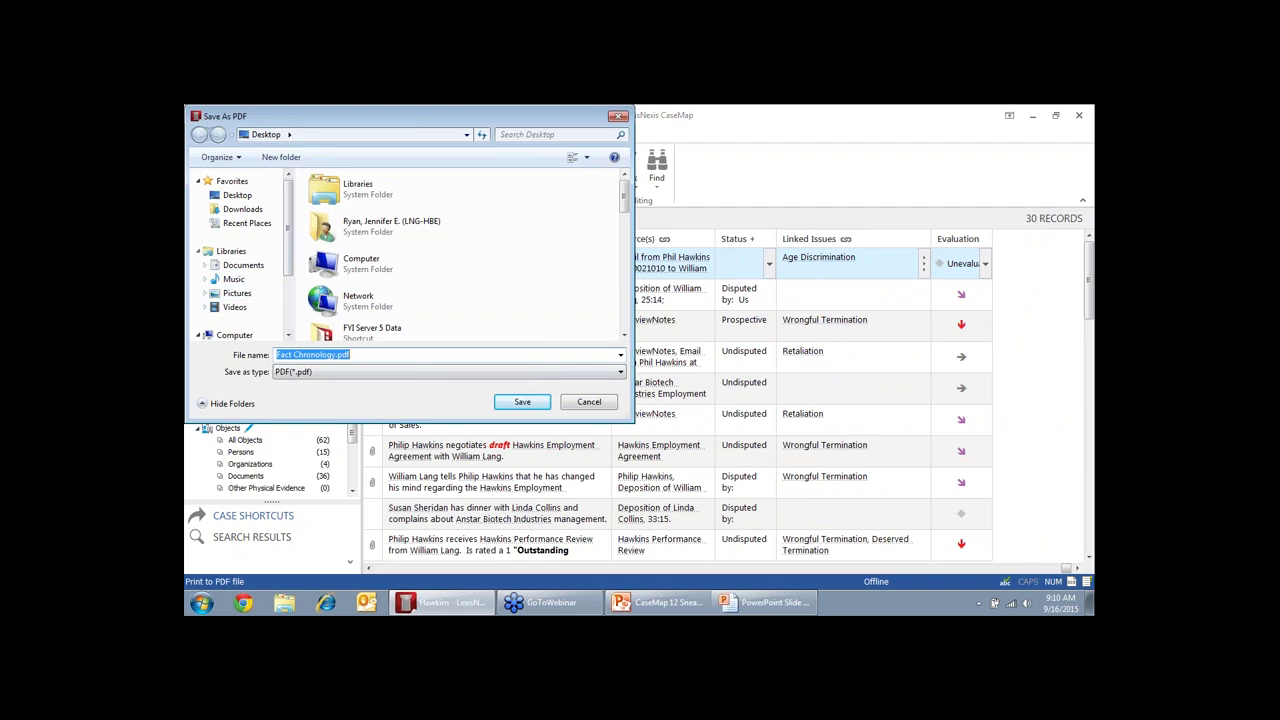
click(518, 404)
click(679, 357)
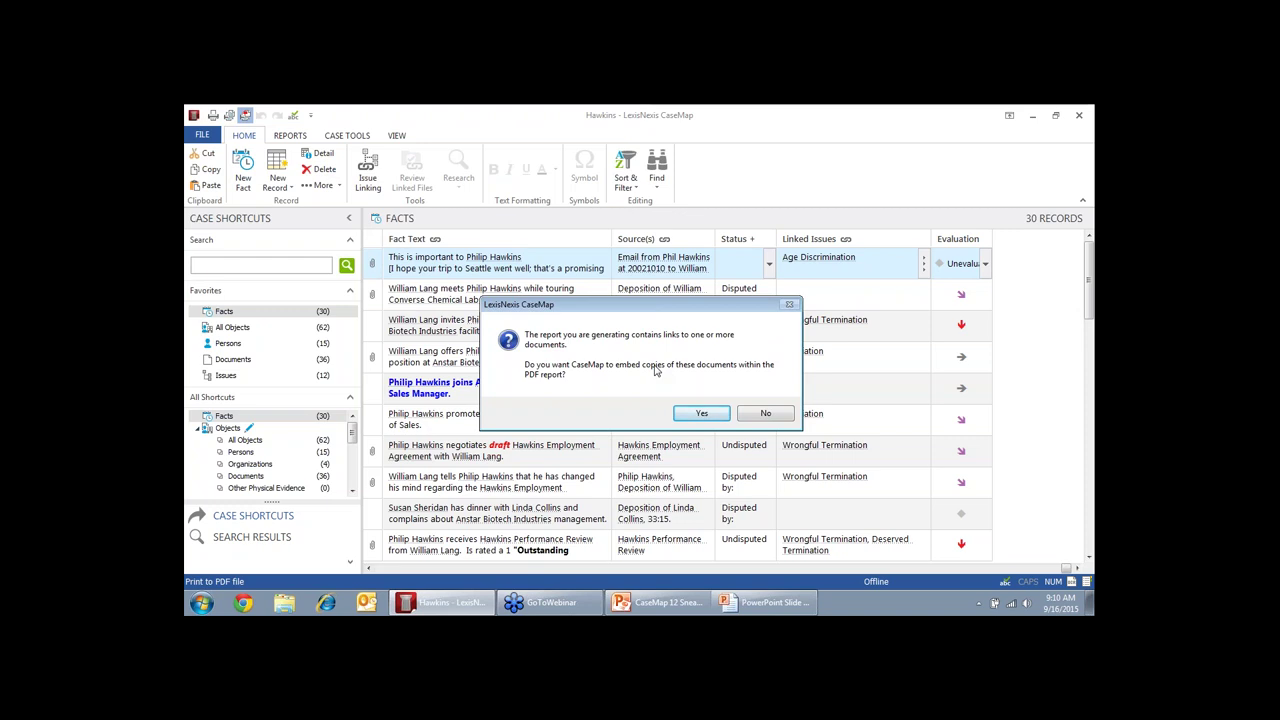
click(701, 413)
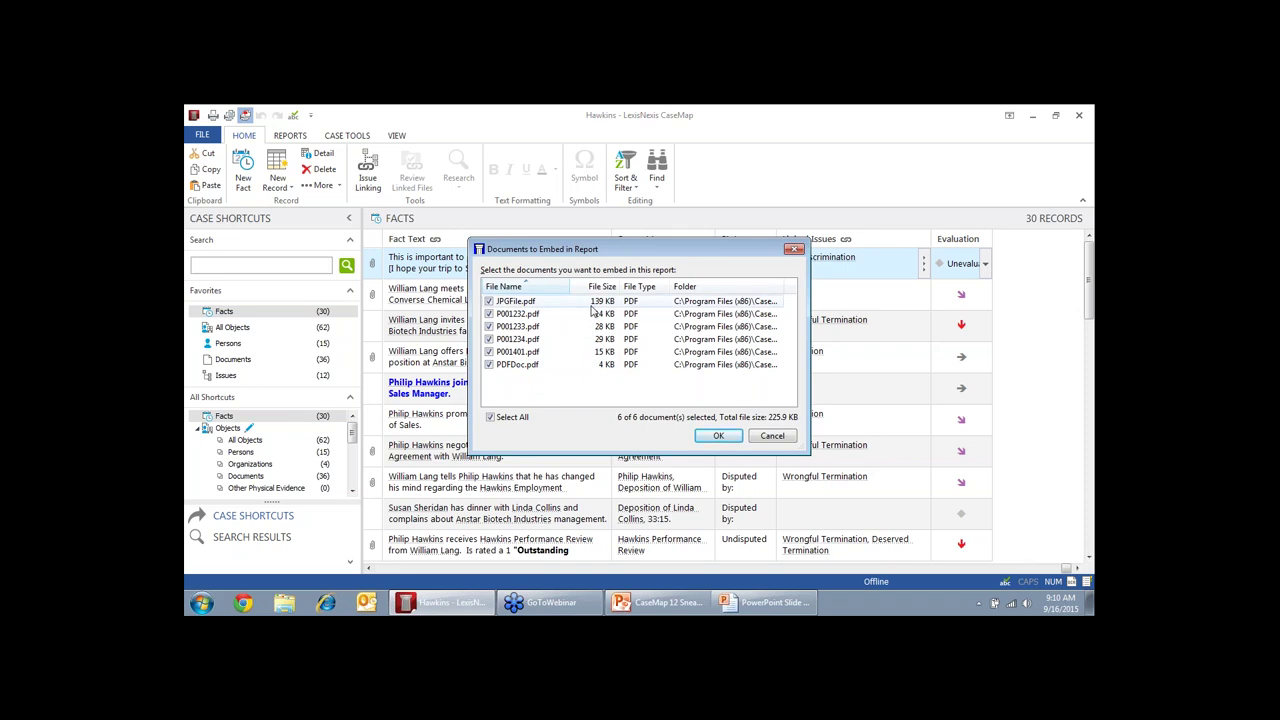
click(718, 436)
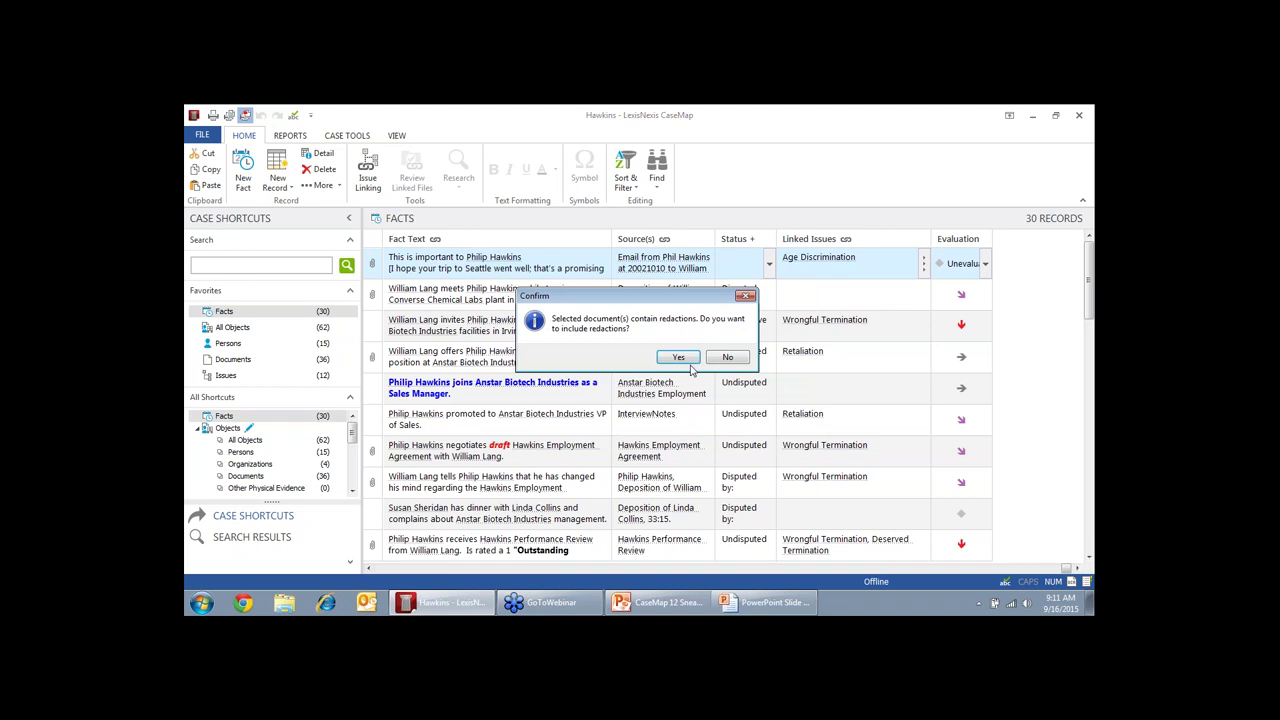
click(725, 358)
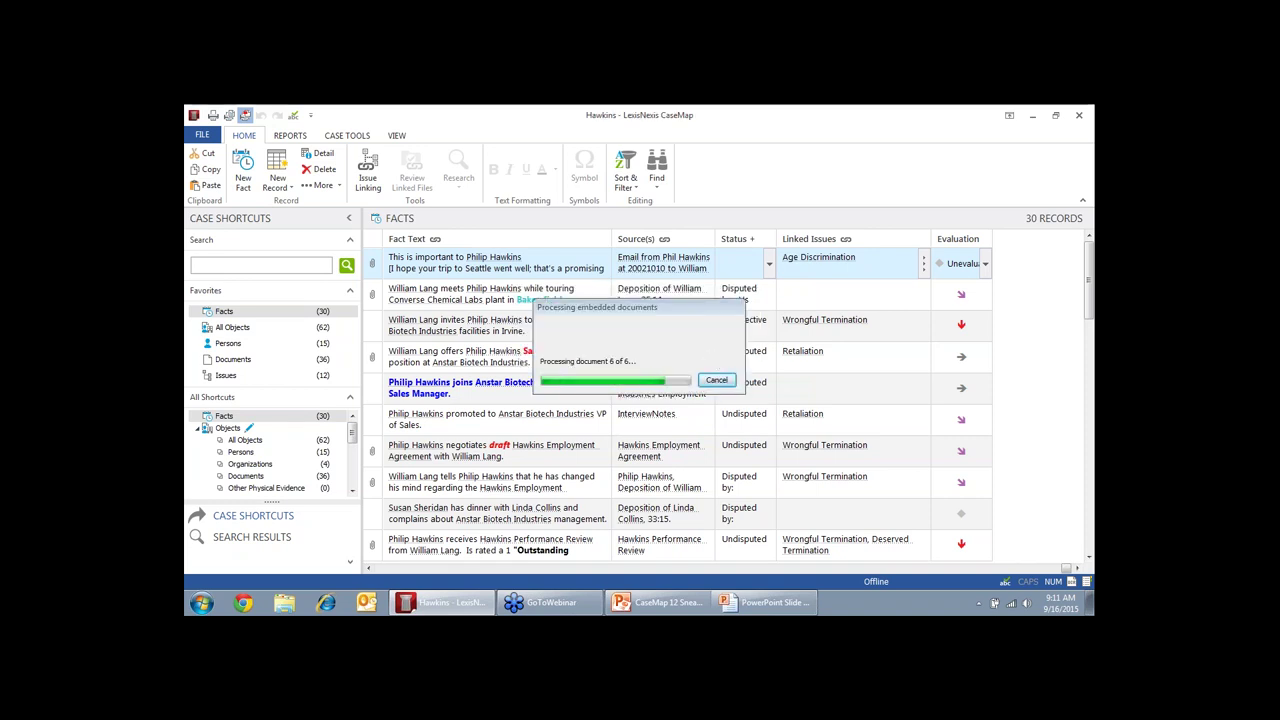
click(673, 400)
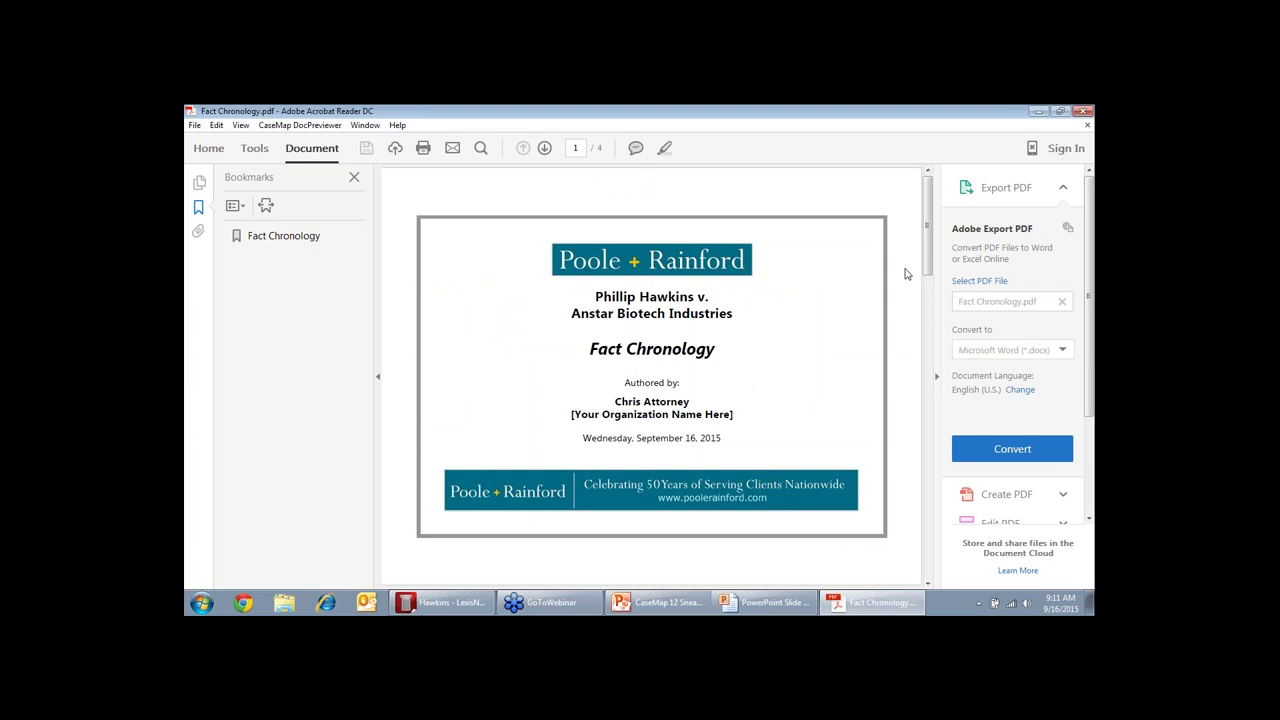
Open the first fact's linked e-mail P001232.pdf from the chronology table, then close both PDFs
click(544, 147)
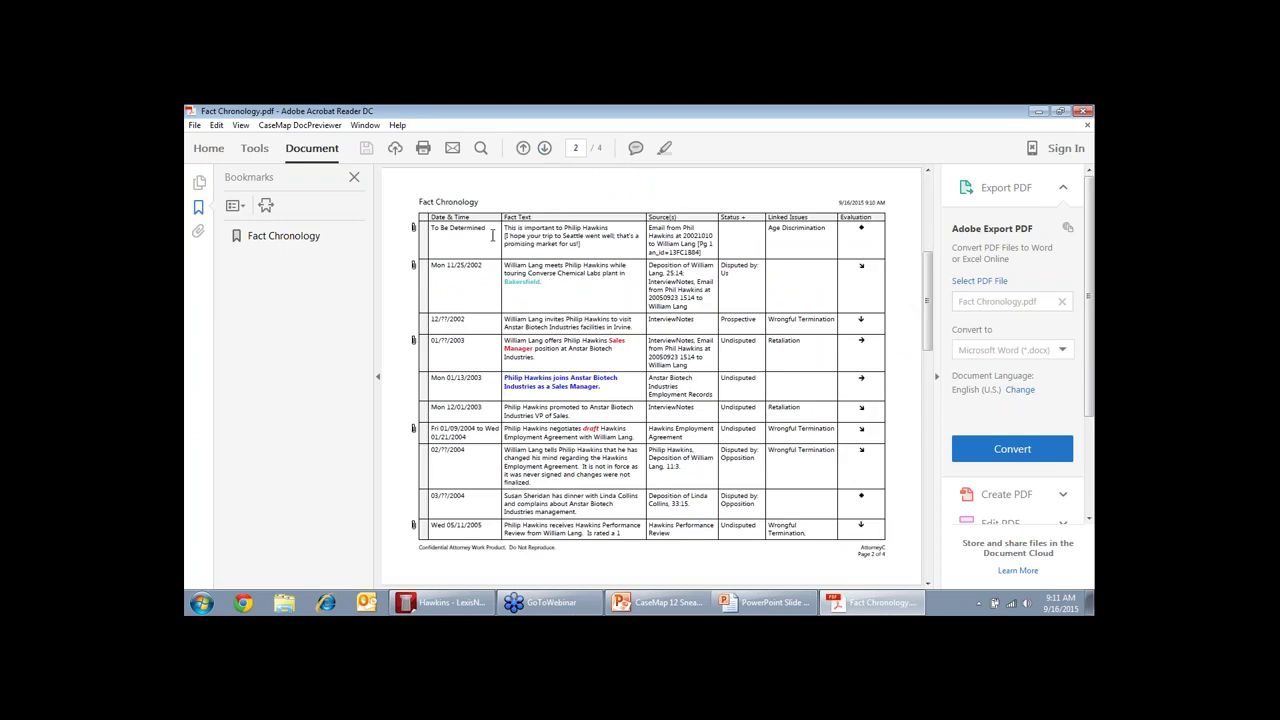
click(413, 230)
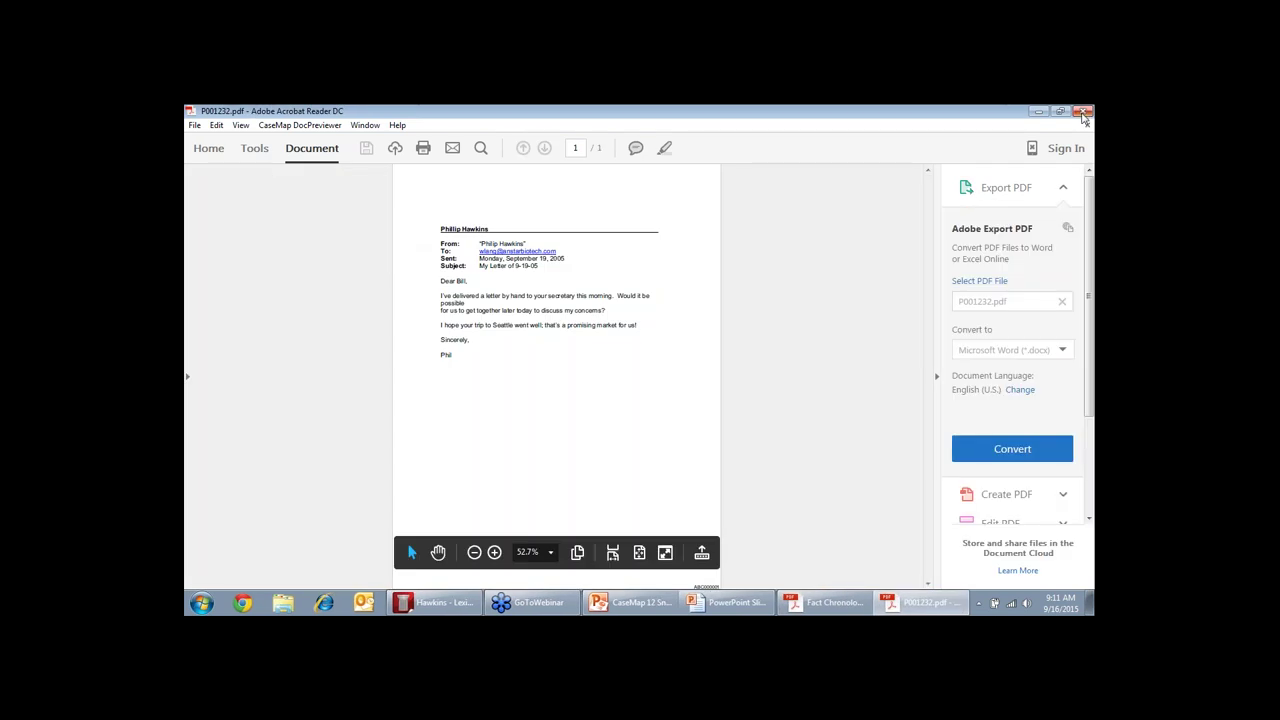
click(1085, 116)
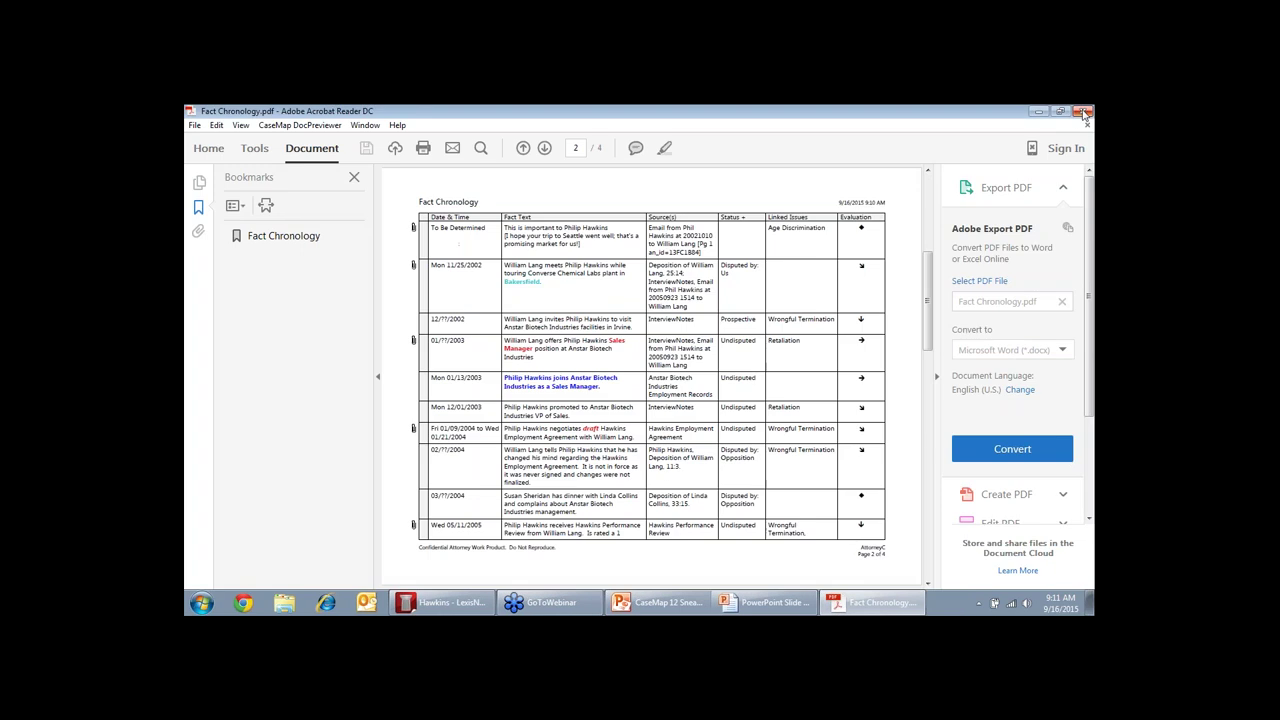
click(1085, 116)
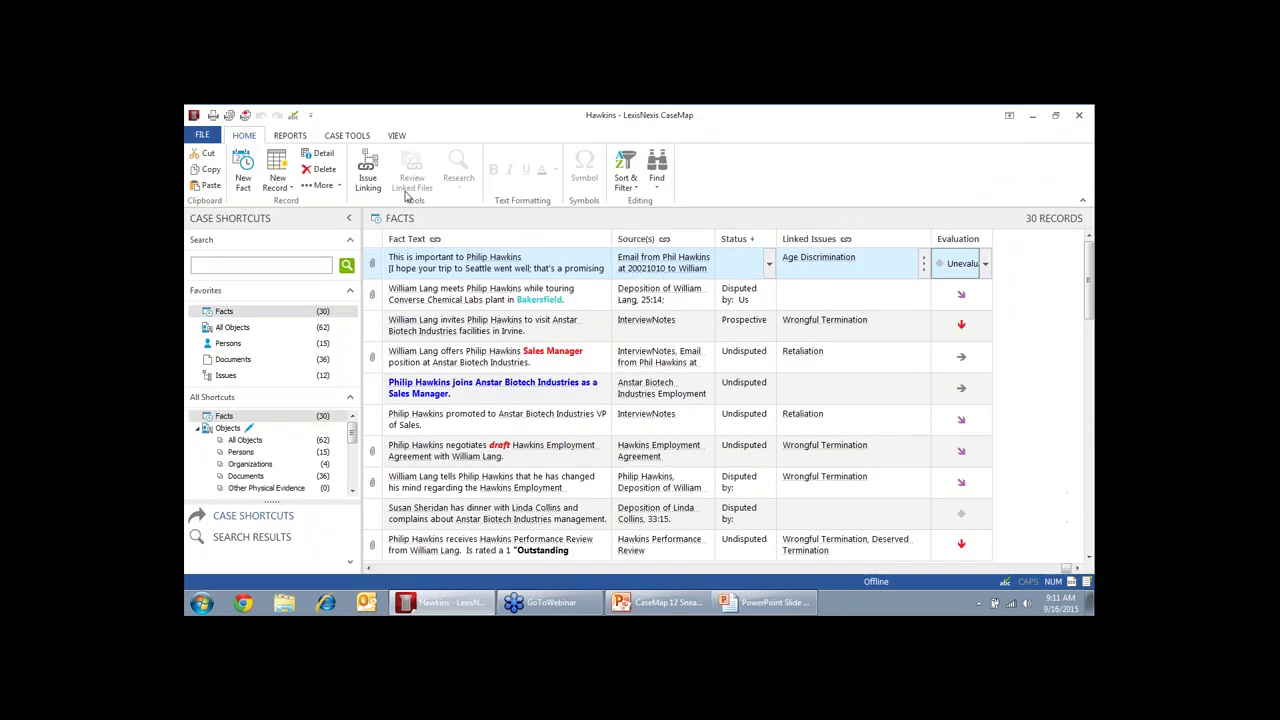
Choose Manage ReportBooks from the ReportBooks dropdown on the Reports tab
click(287, 137)
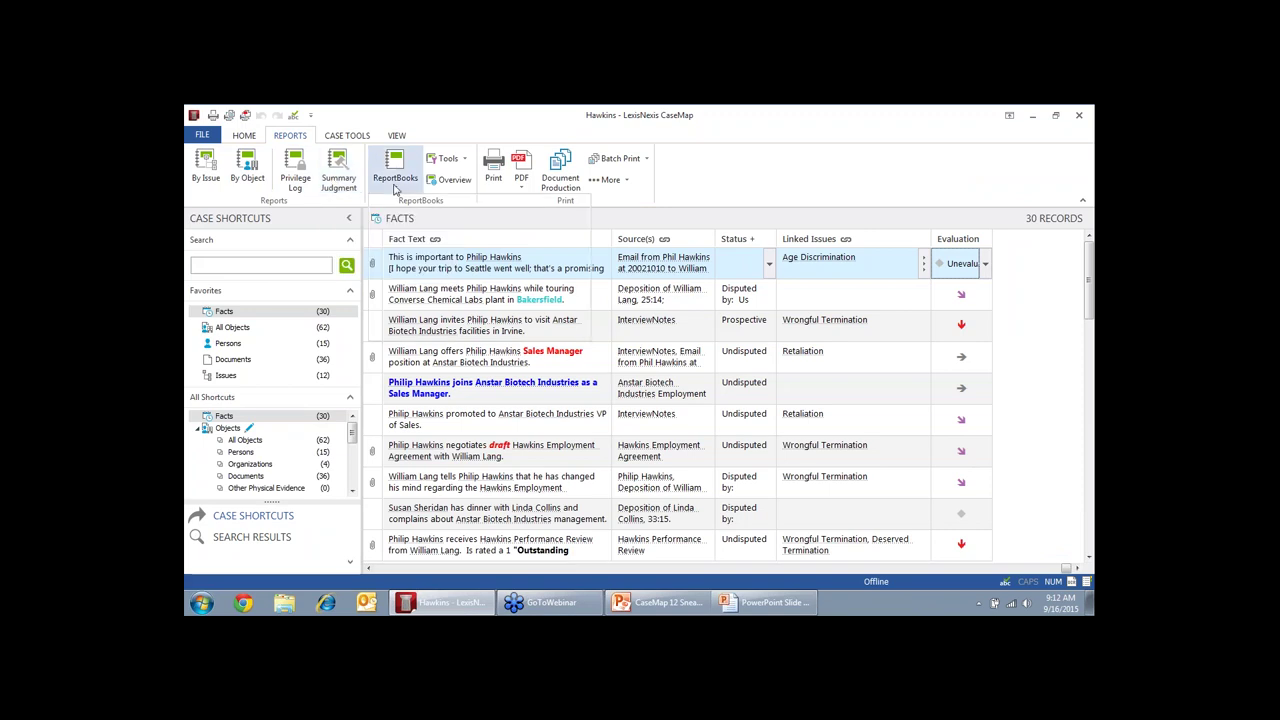
click(395, 180)
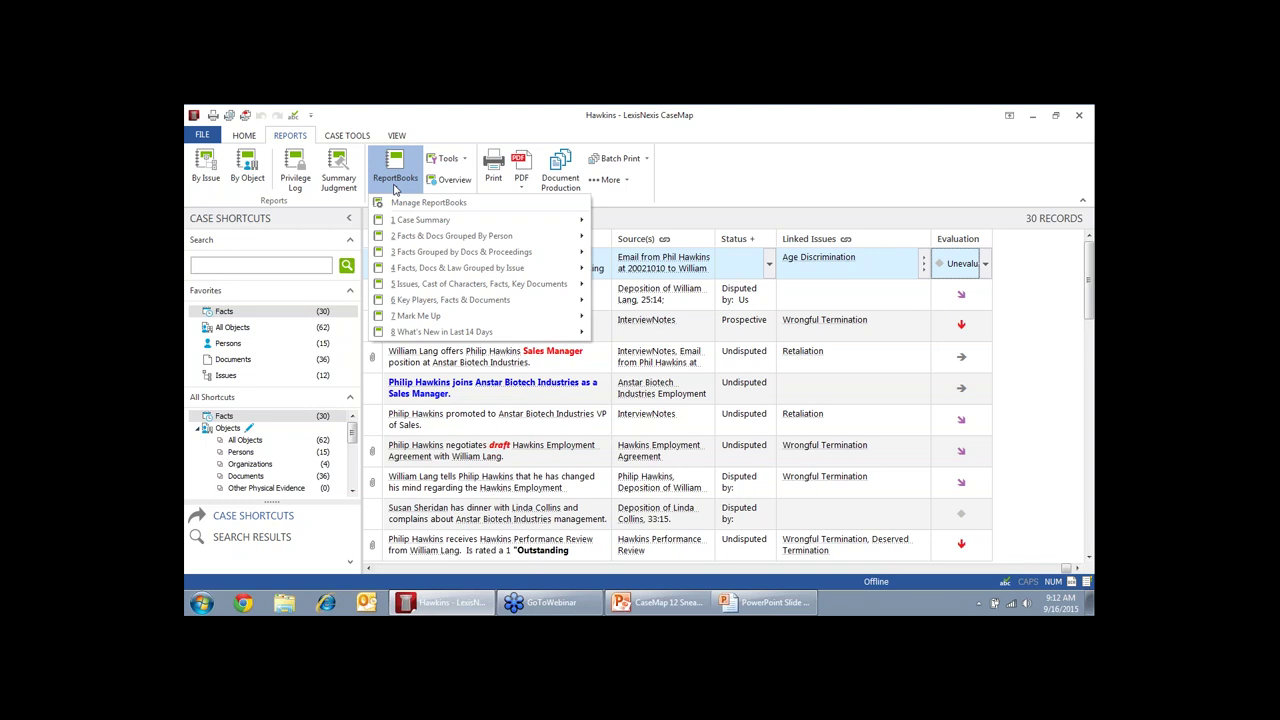
mouse_move(418, 228)
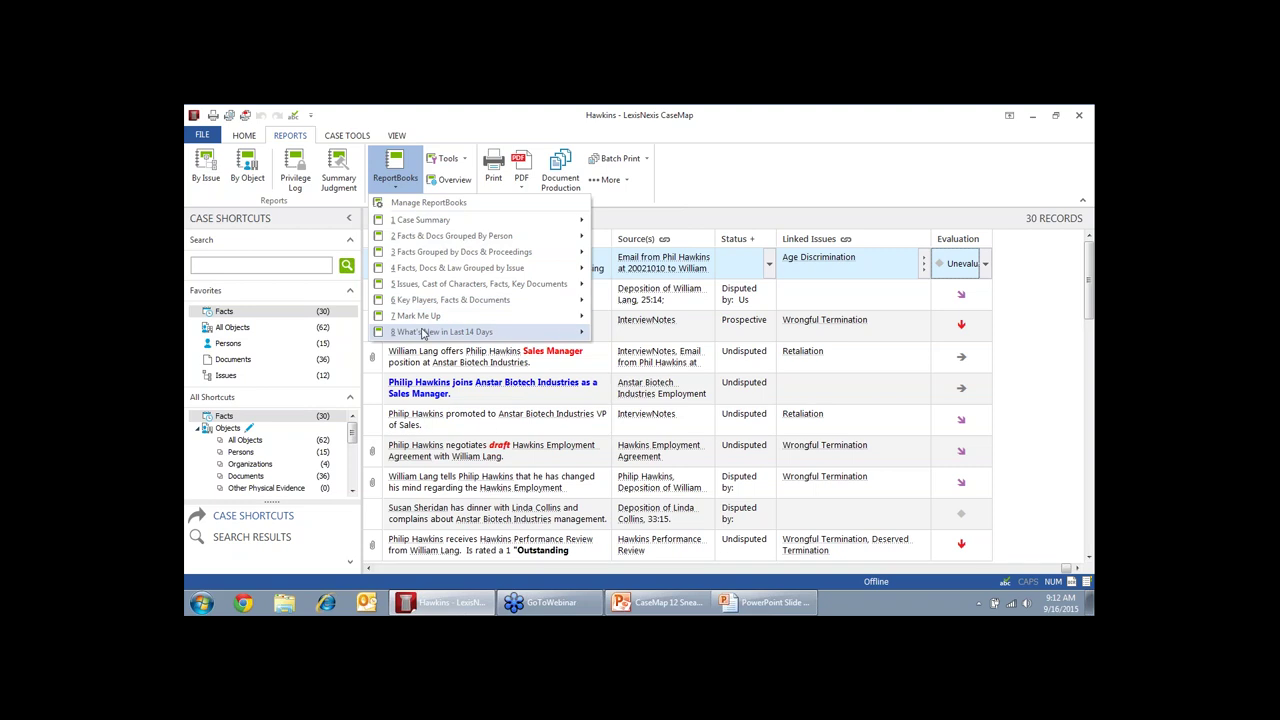
click(426, 202)
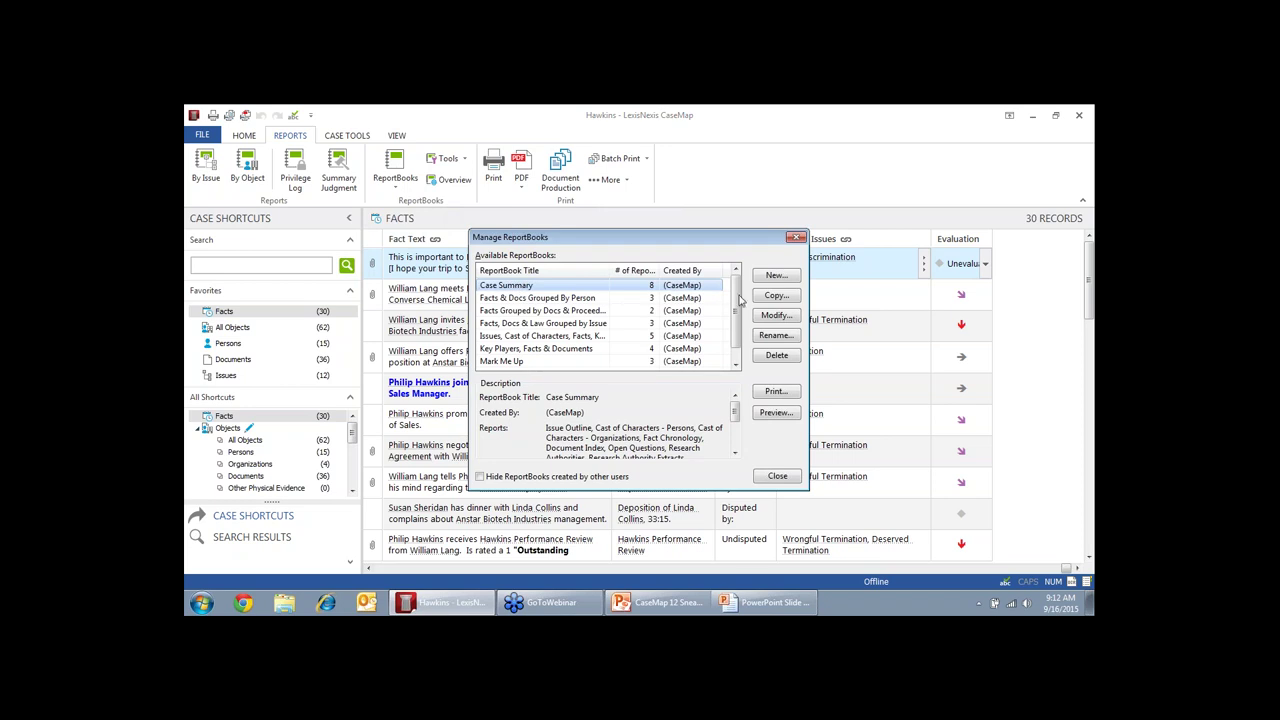
Copy the Case Summary ReportBook and review the copy's confidentiality statement without changing it
click(777, 296)
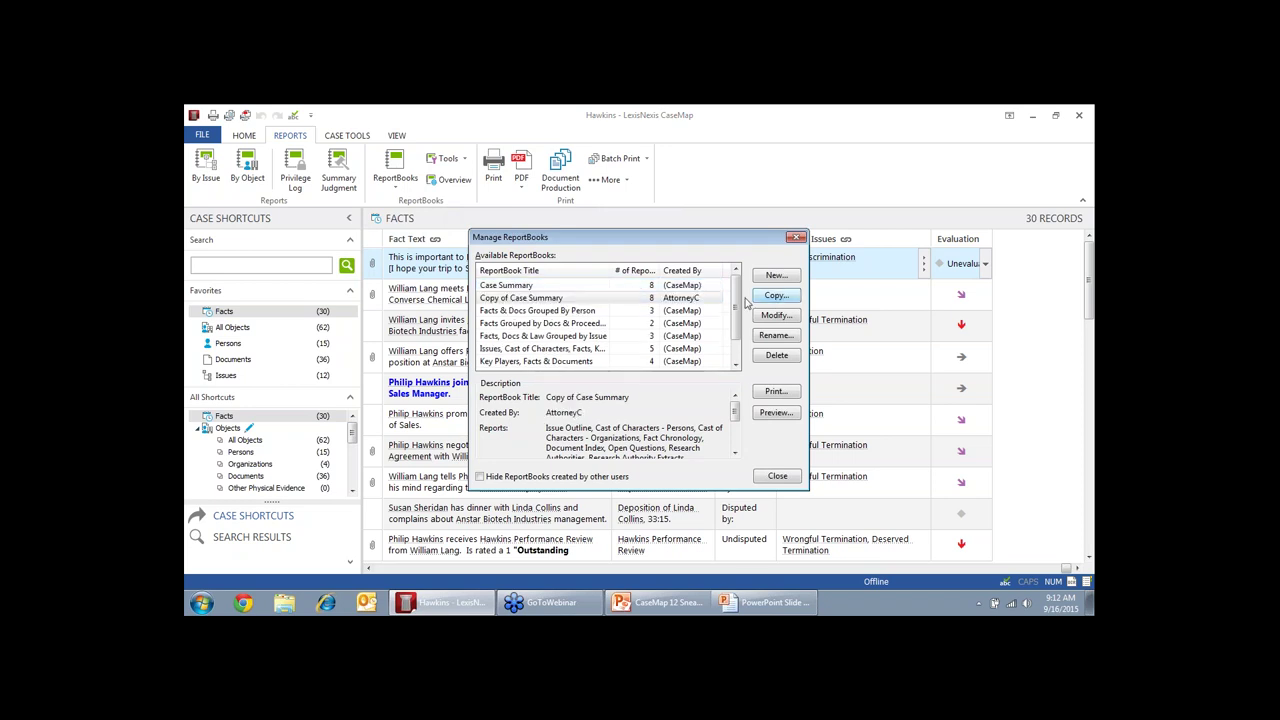
click(772, 316)
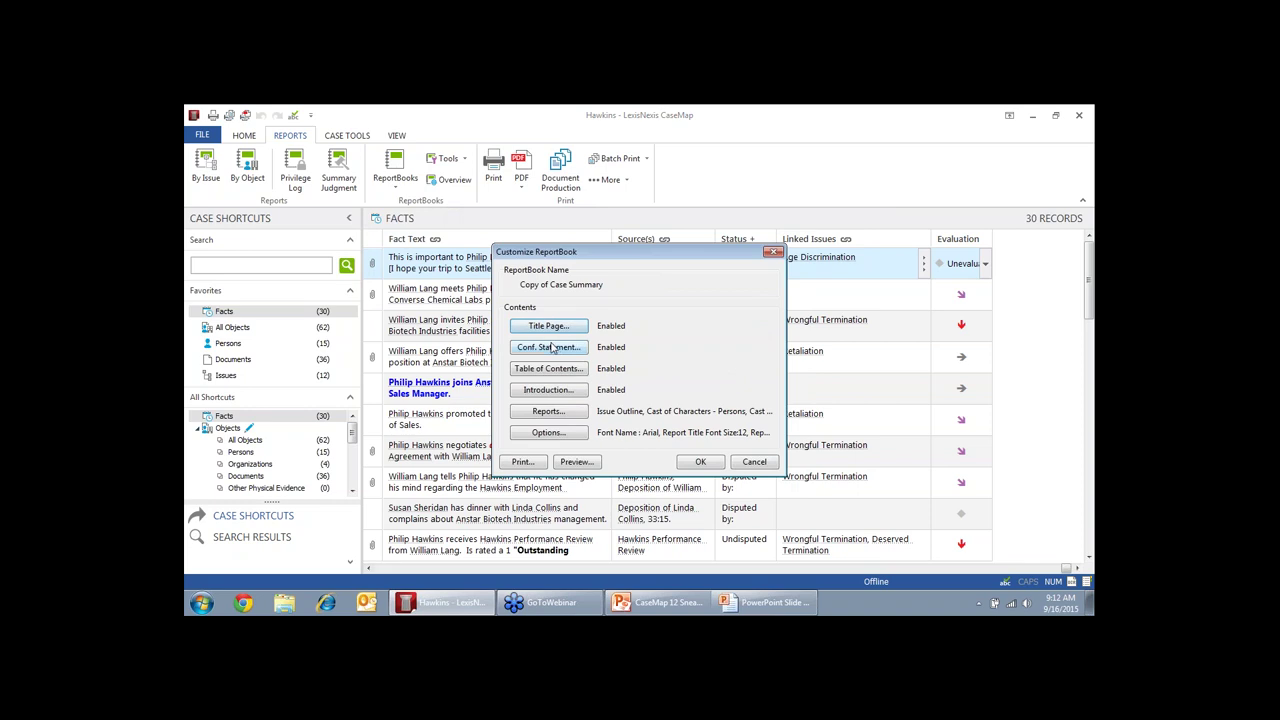
click(551, 347)
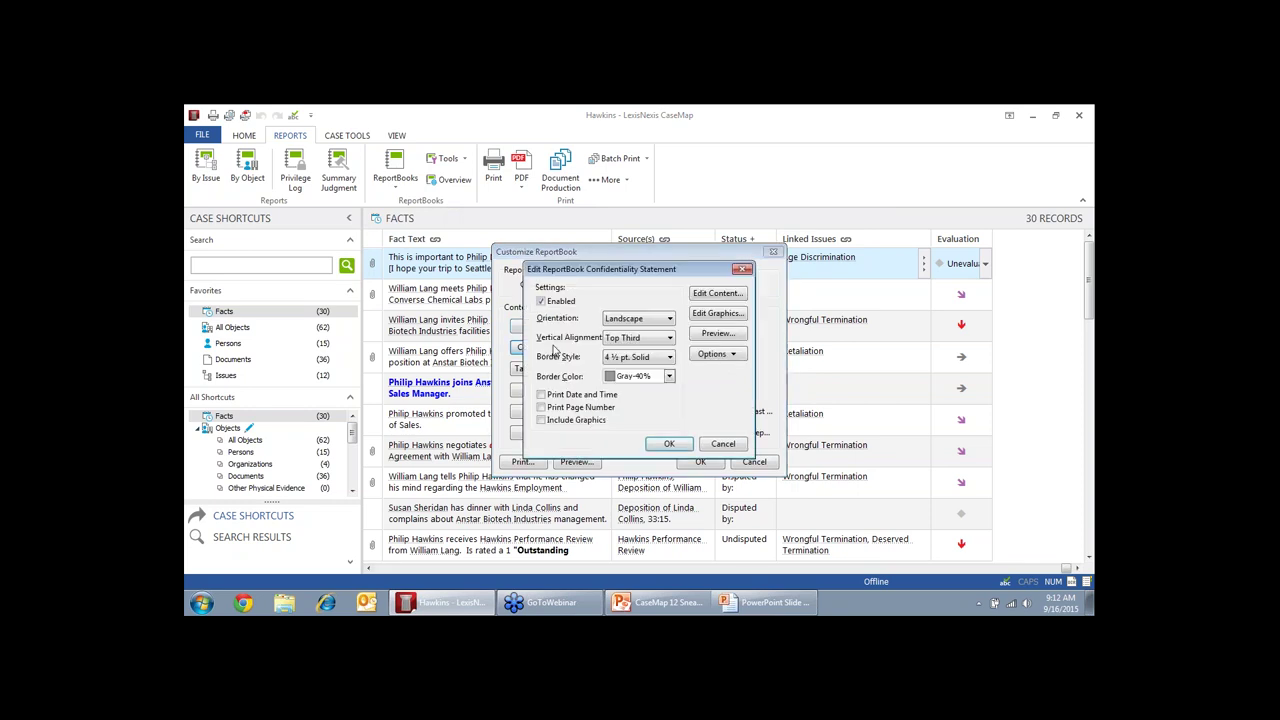
click(724, 296)
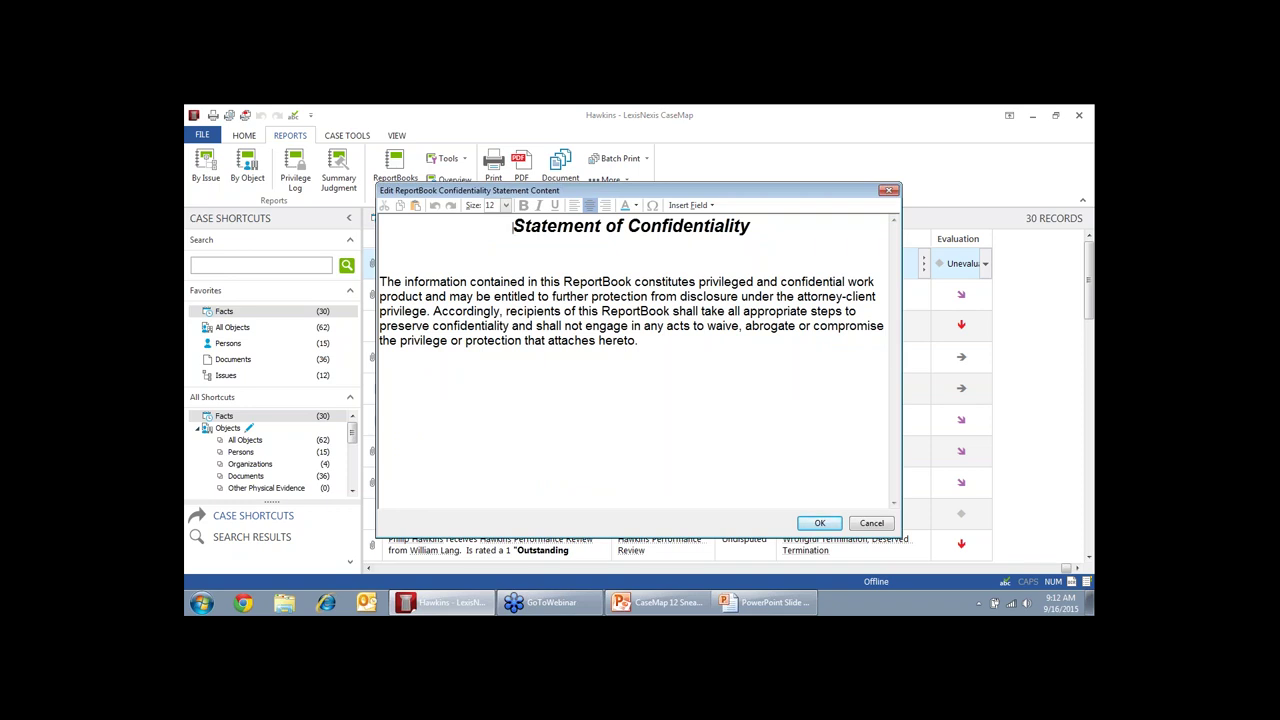
click(870, 524)
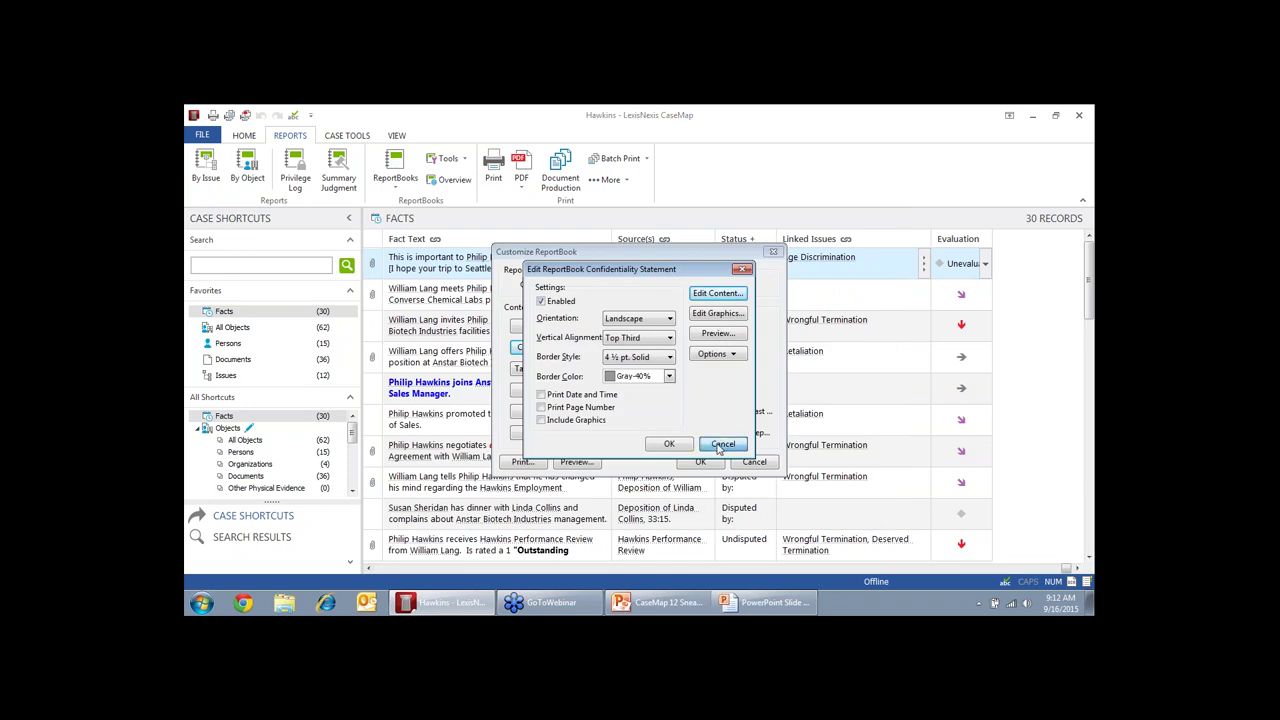
click(716, 440)
Uncheck Research Authorities and Research Authority Extracts in the copy's reports, then preview the ReportBook
click(577, 412)
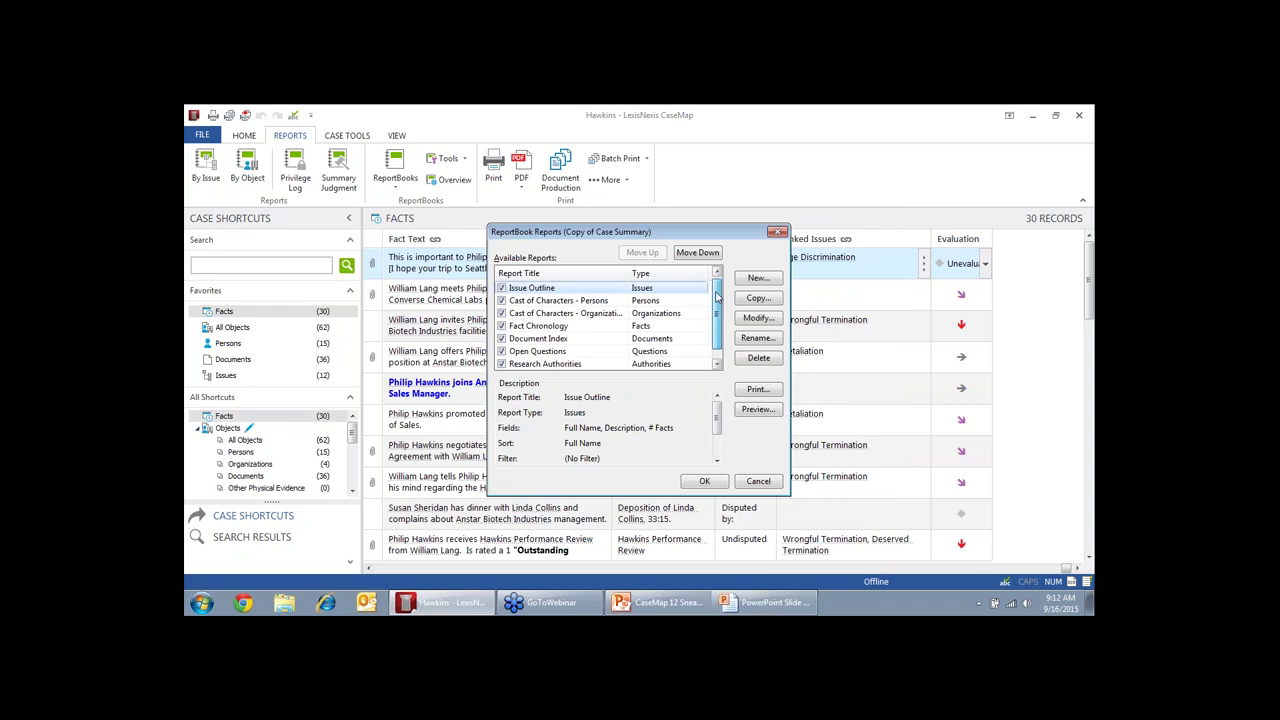
scroll(718, 295, down, 1)
click(502, 351)
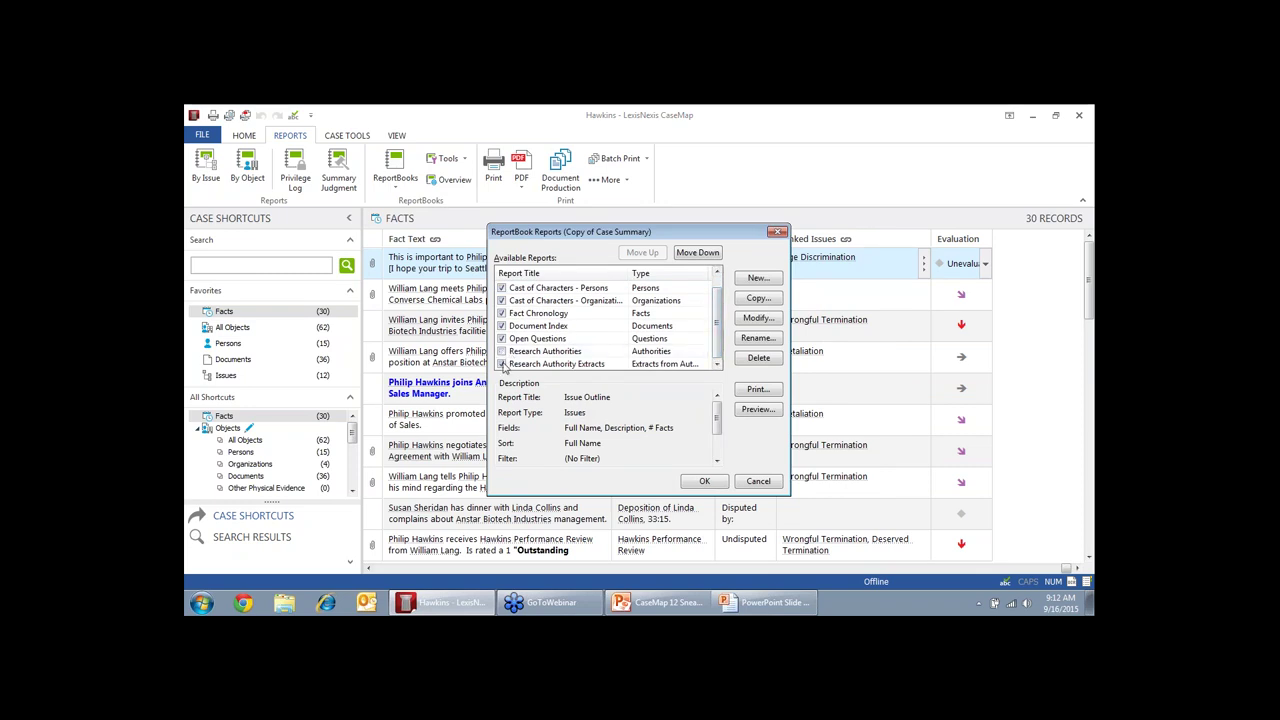
click(502, 364)
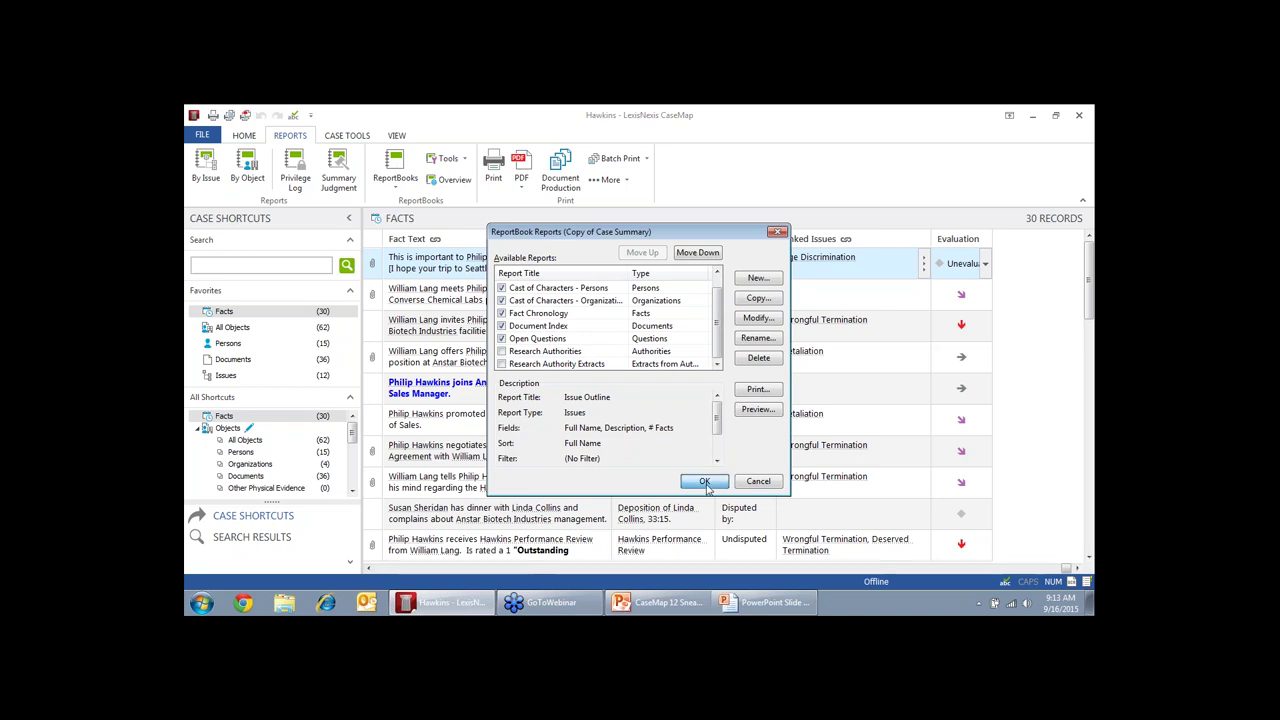
click(705, 482)
click(586, 465)
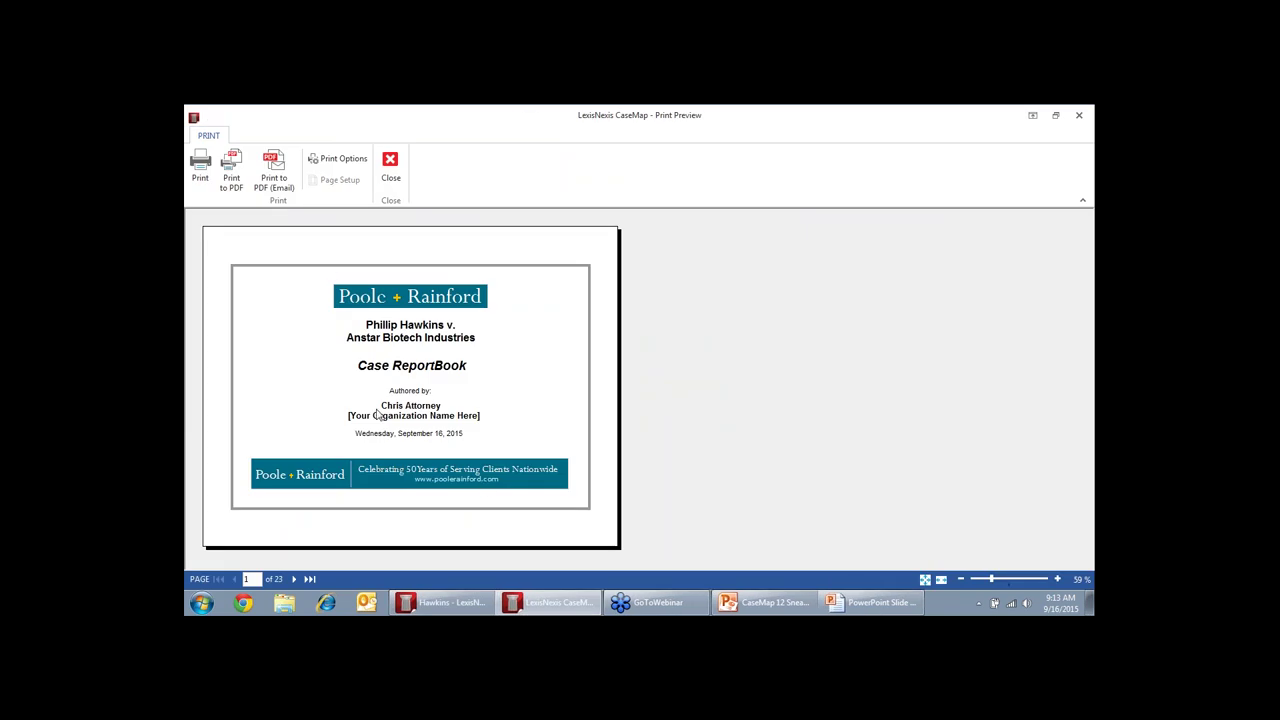
click(294, 579)
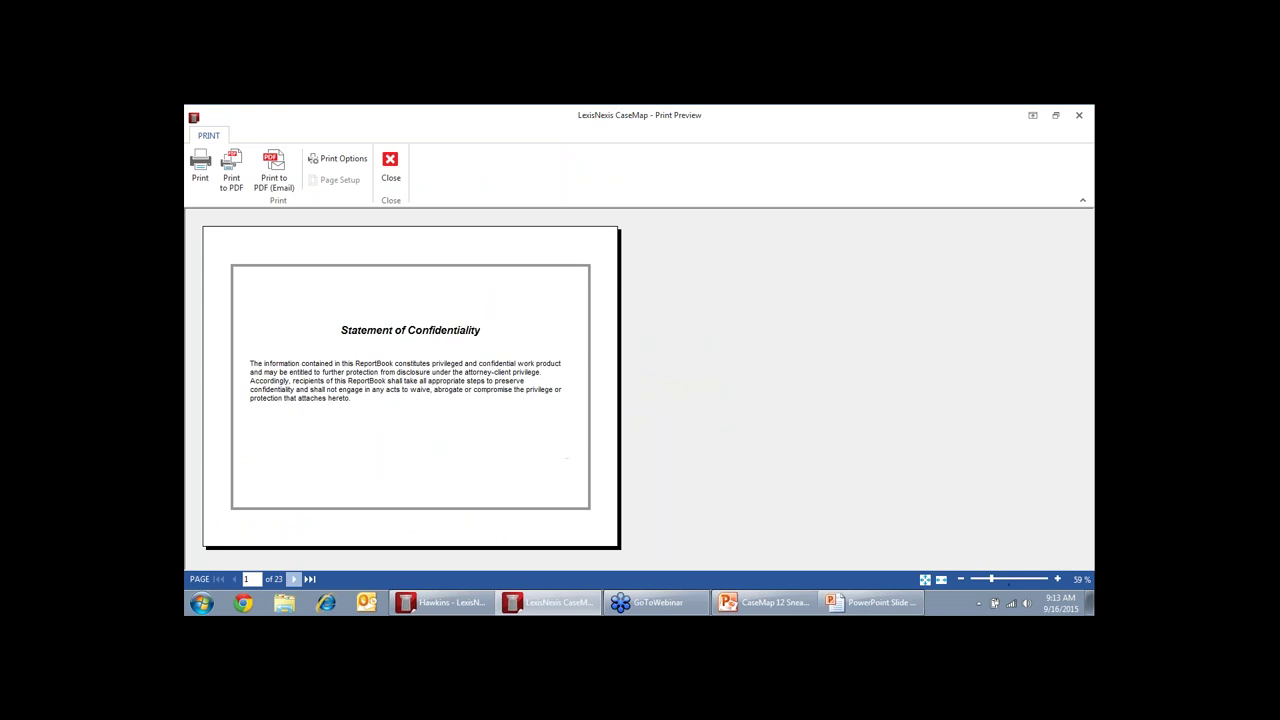
click(294, 579)
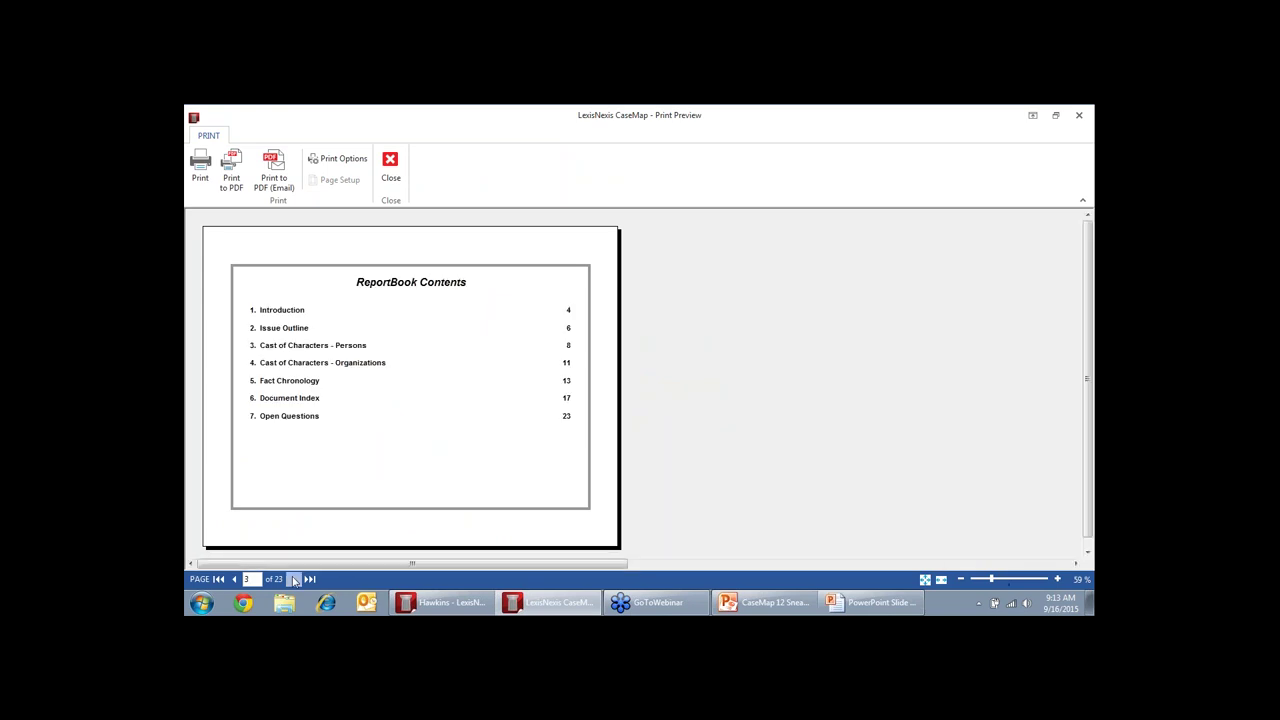
click(295, 579)
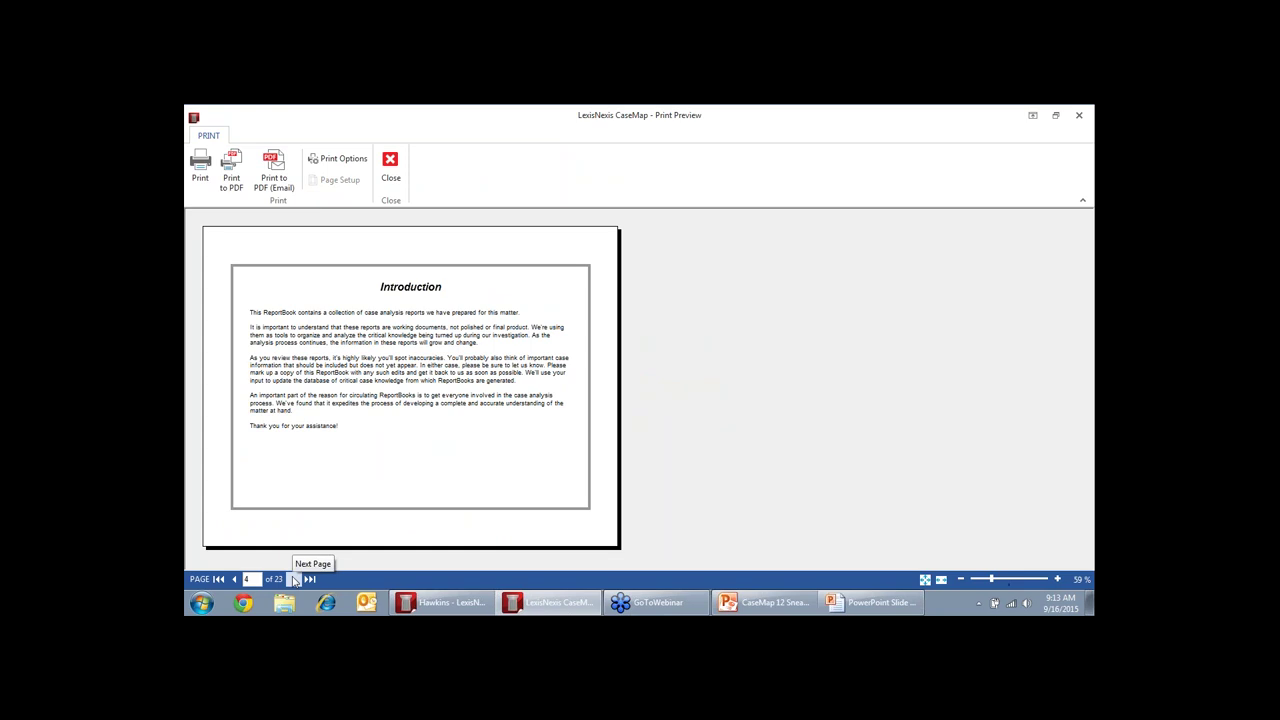
click(295, 579)
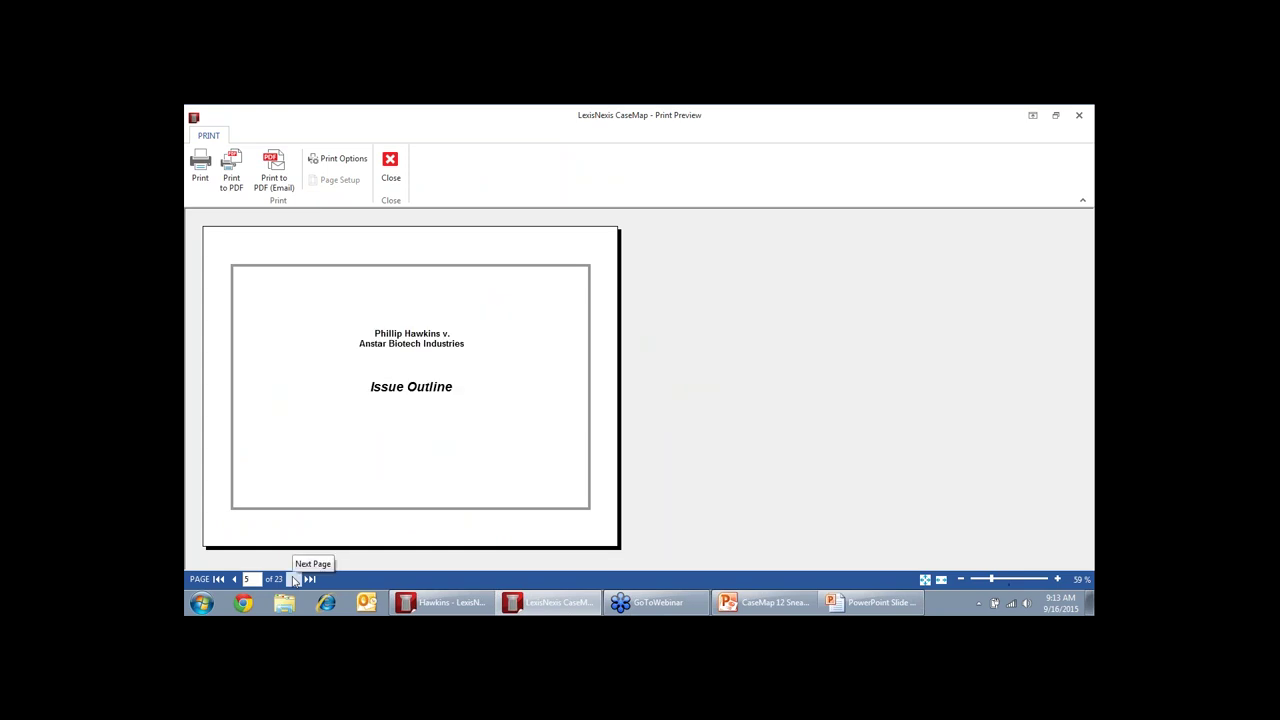
click(295, 579)
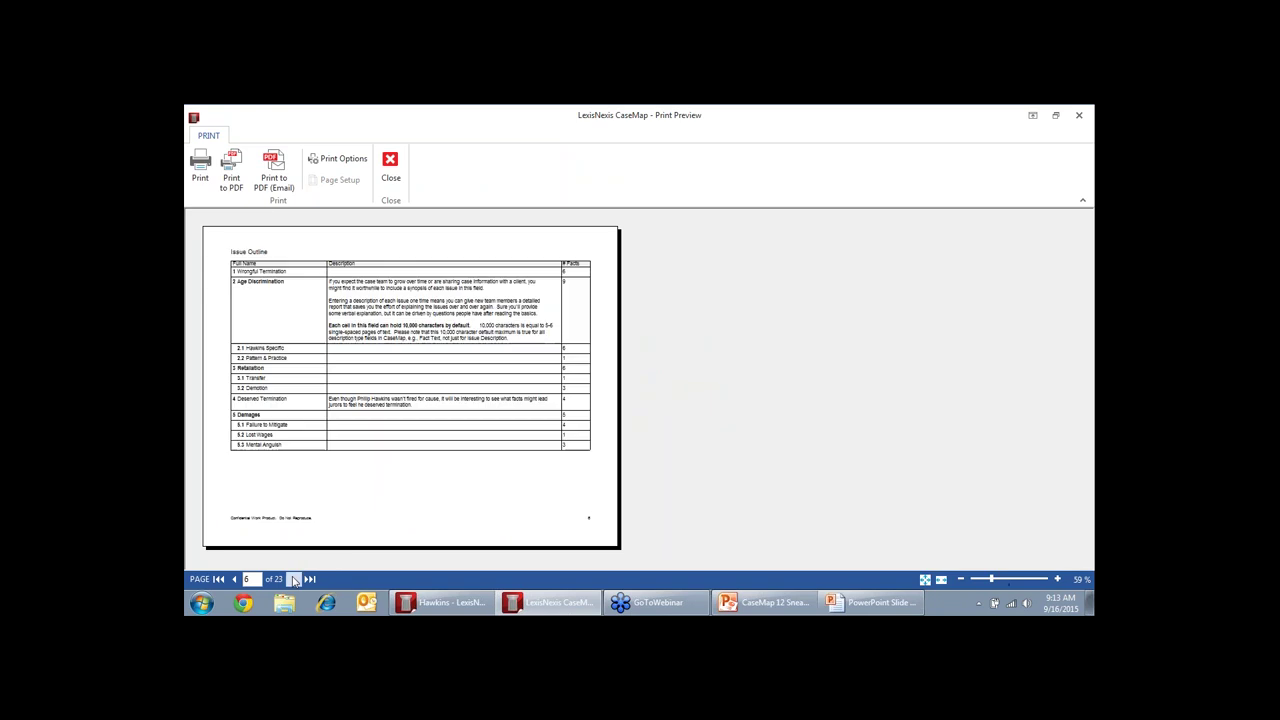
click(295, 579)
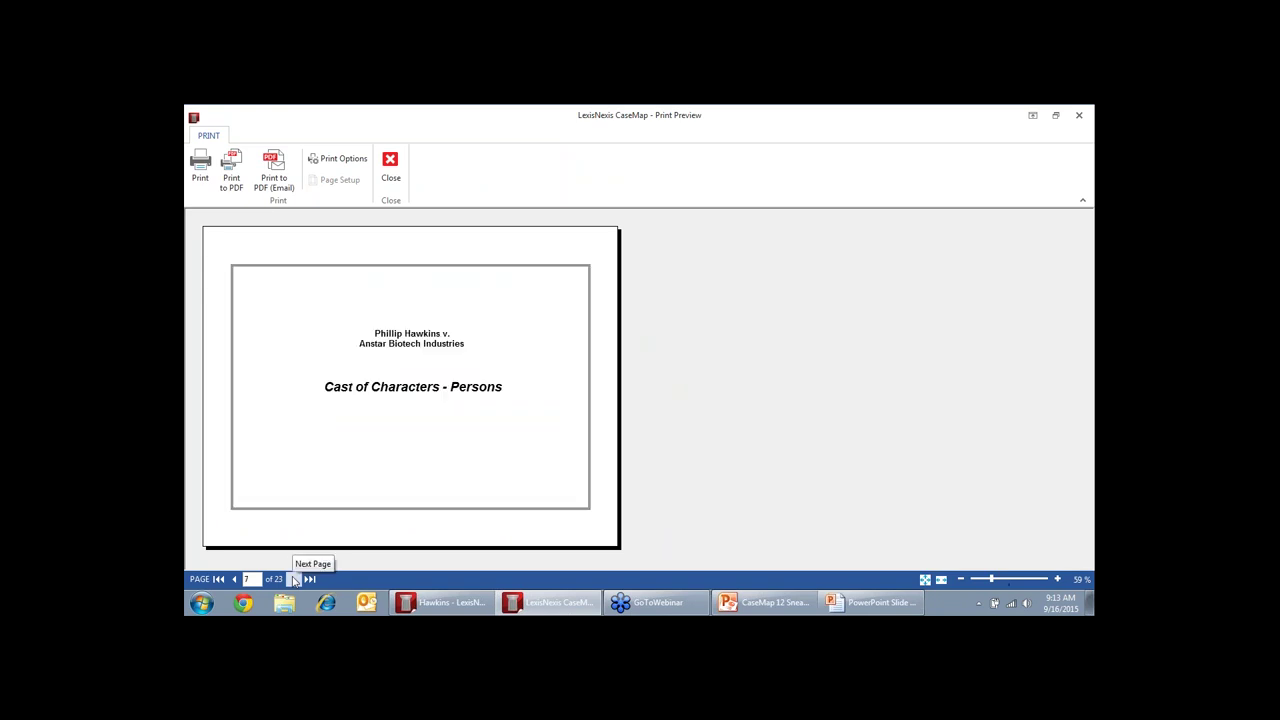
click(295, 579)
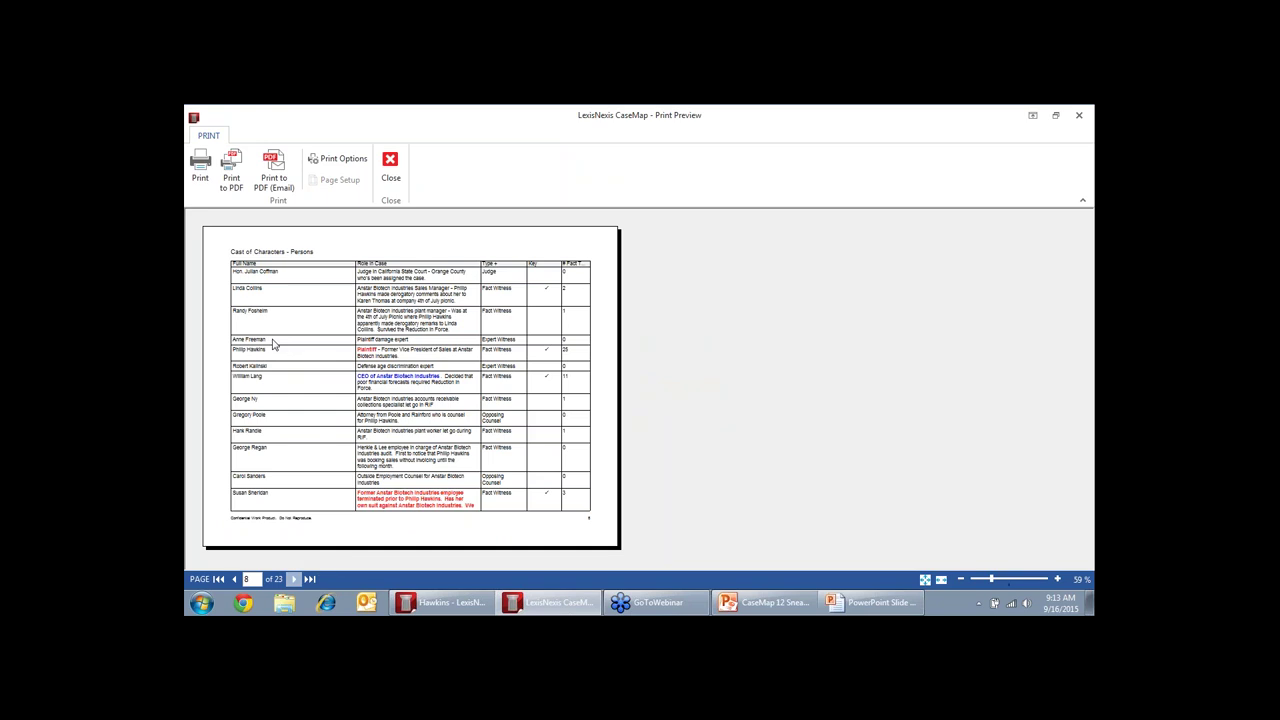
click(391, 168)
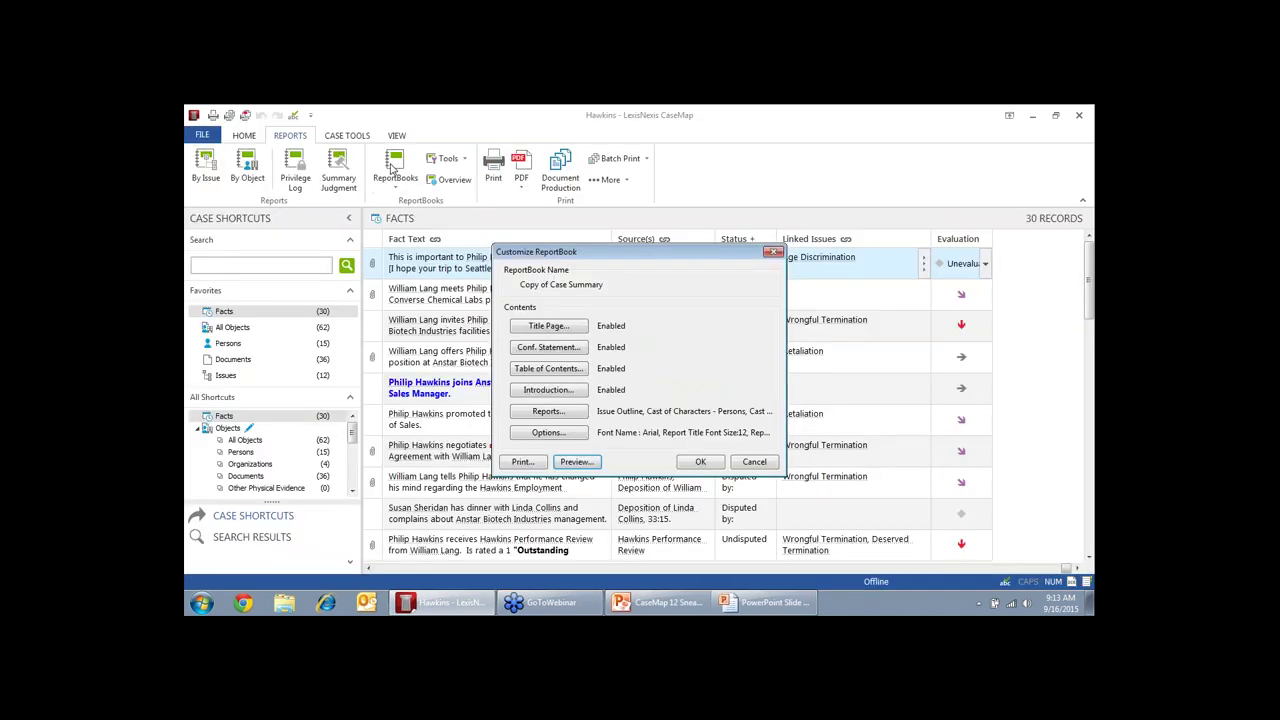
Cancel the ReportBook customization, discard unsaved changes, and close Manage ReportBooks
click(757, 465)
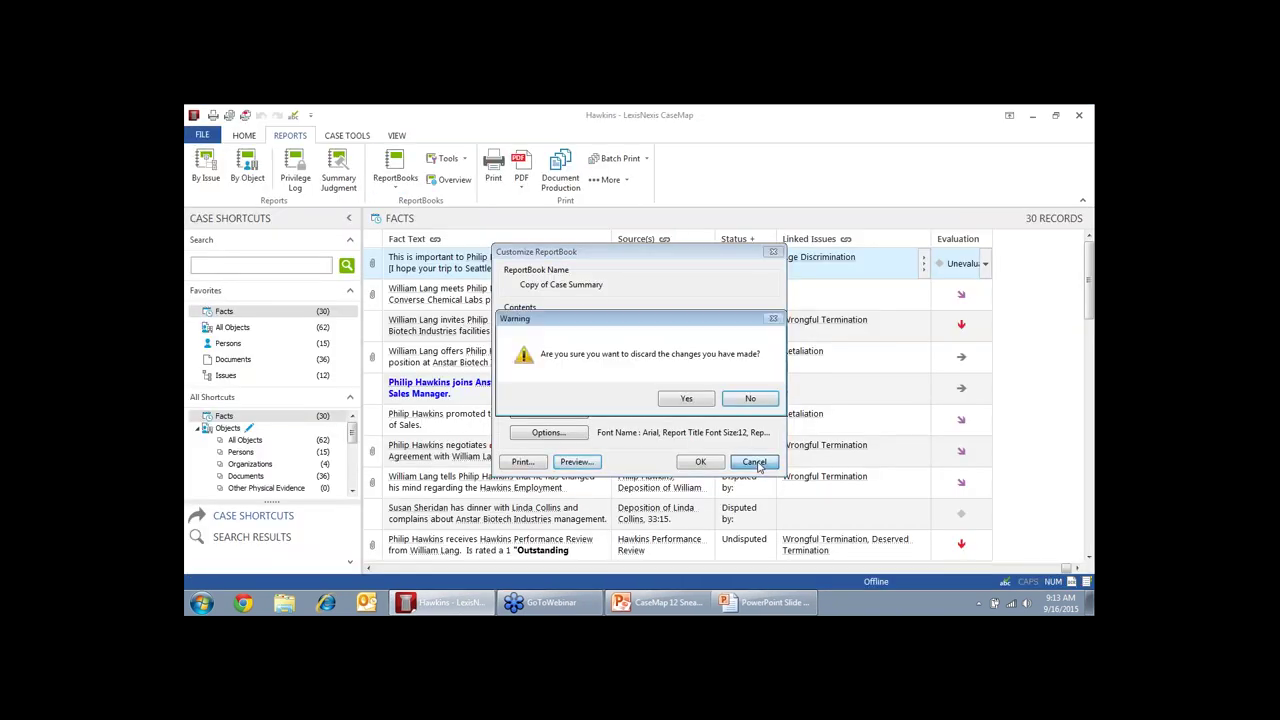
click(697, 405)
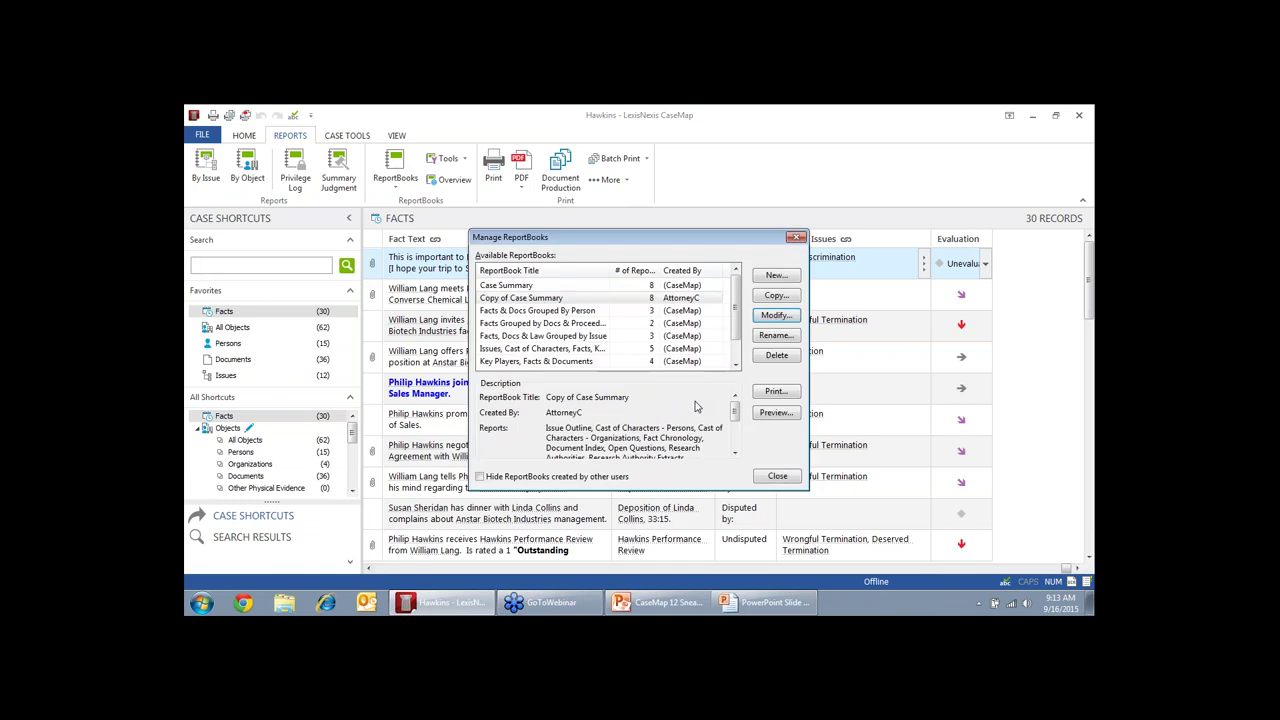
click(779, 481)
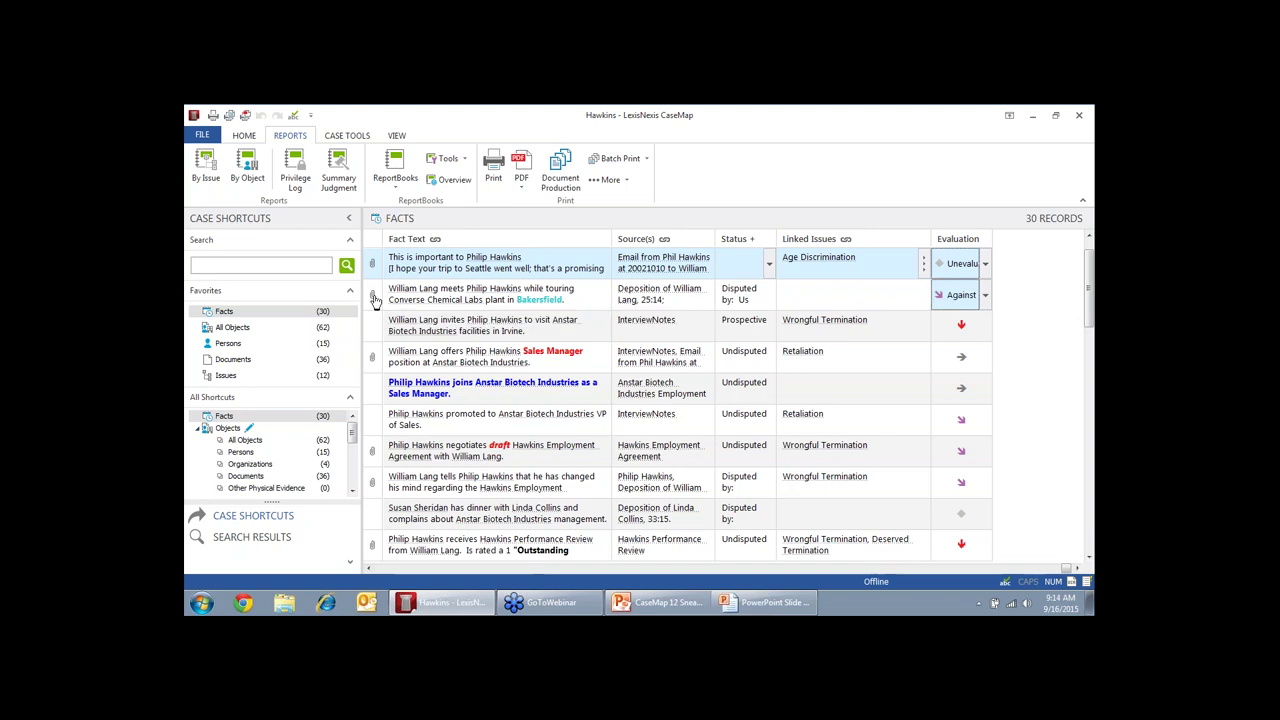
Switch the grid to the Documents list and open the first document's linked PDF
click(372, 296)
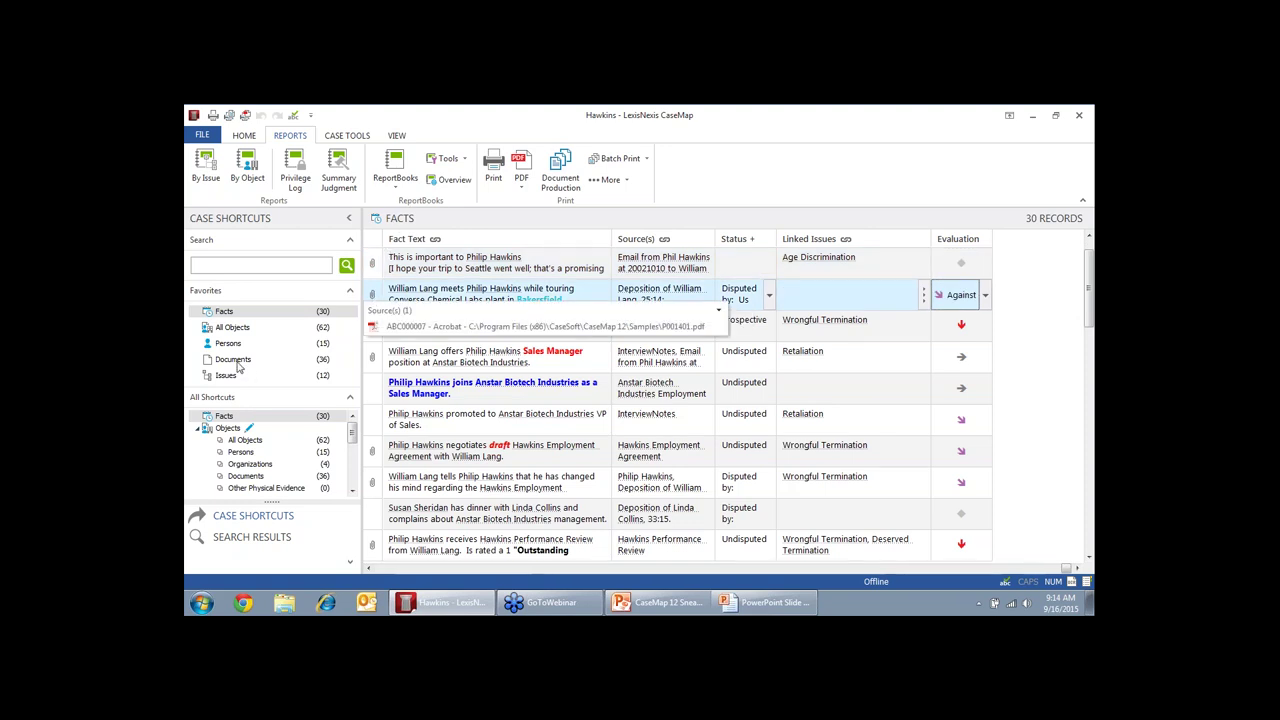
click(235, 362)
mouse_move(372, 263)
click(403, 296)
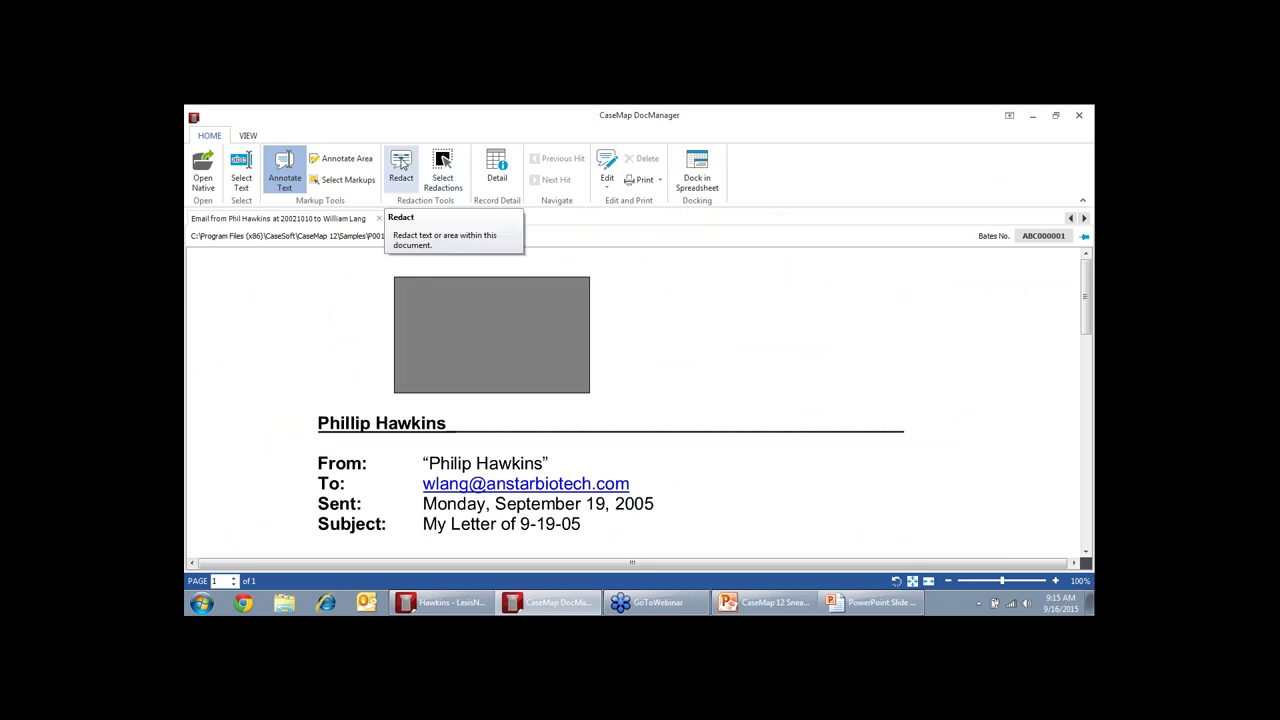
Draw a trial redaction box beside the existing one, then cancel the new redaction
click(401, 168)
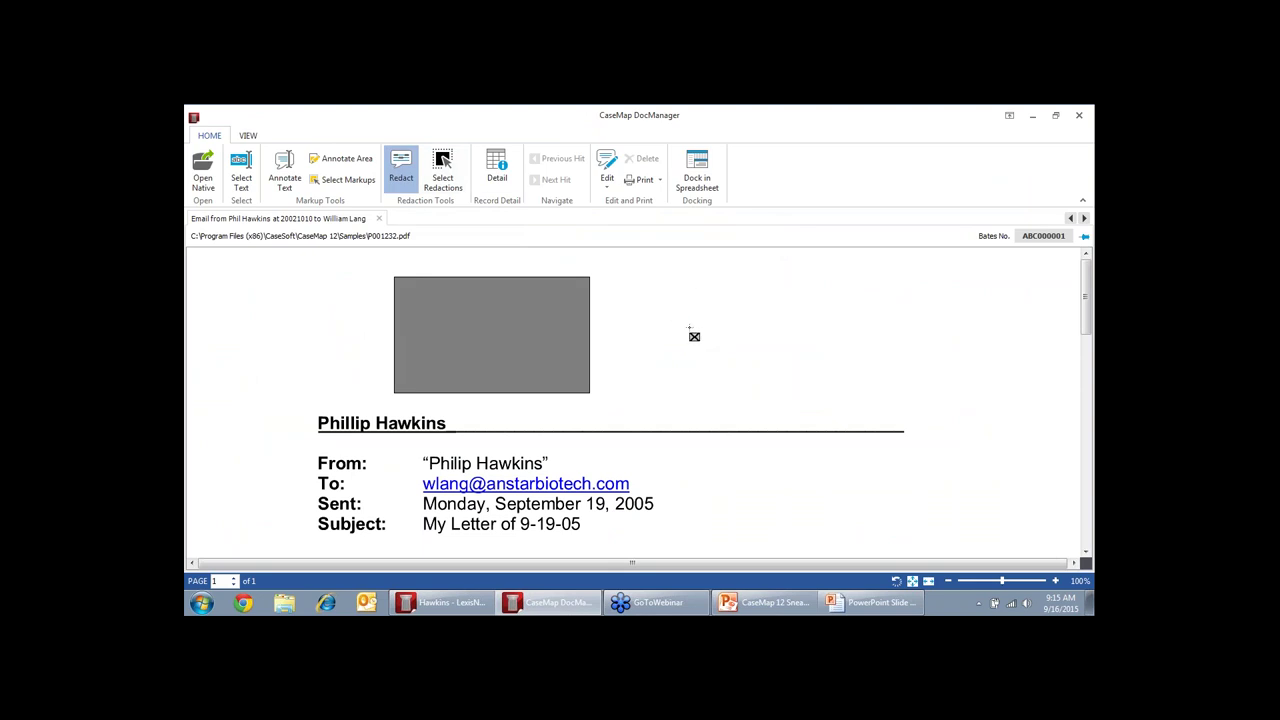
drag(690, 328, 927, 391)
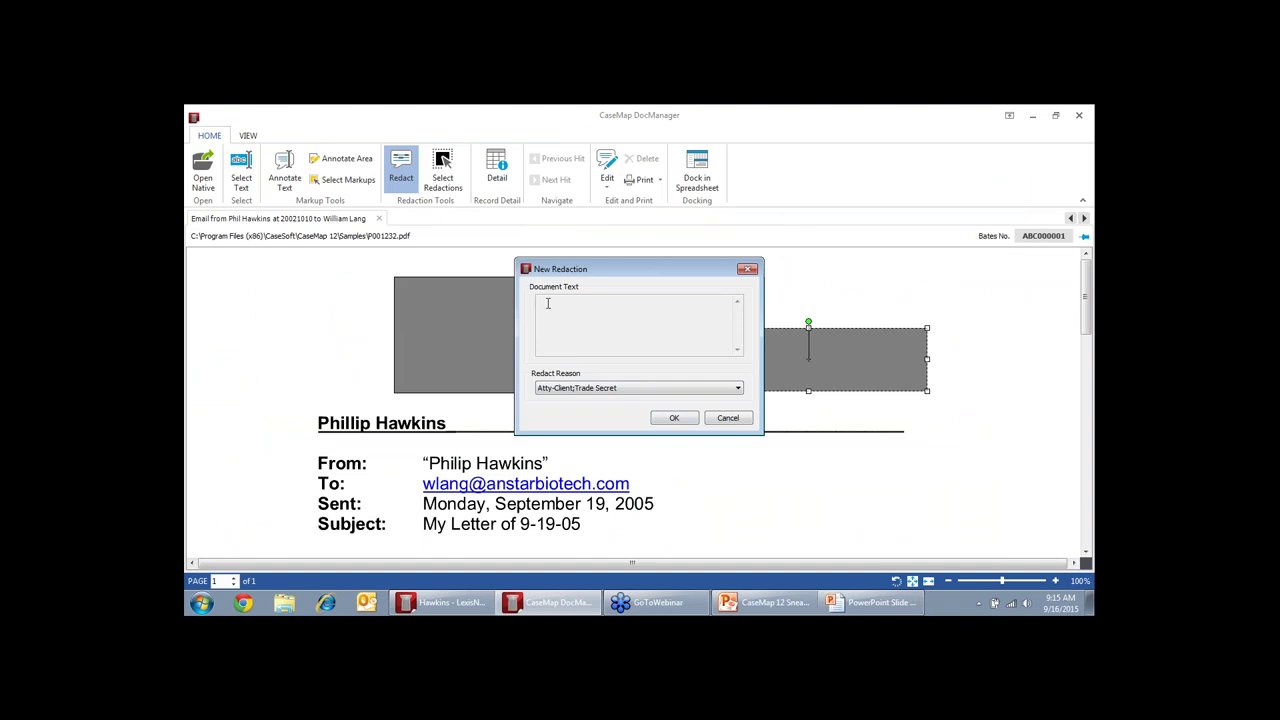
click(739, 390)
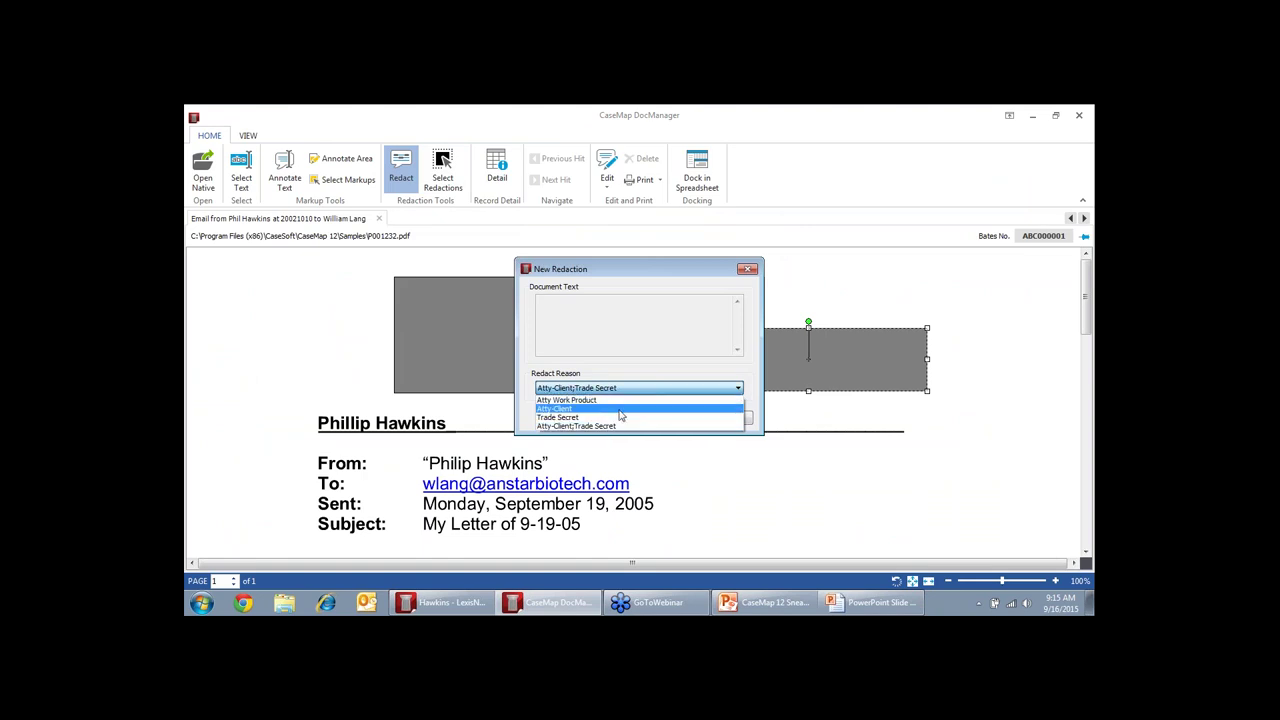
click(630, 378)
click(724, 419)
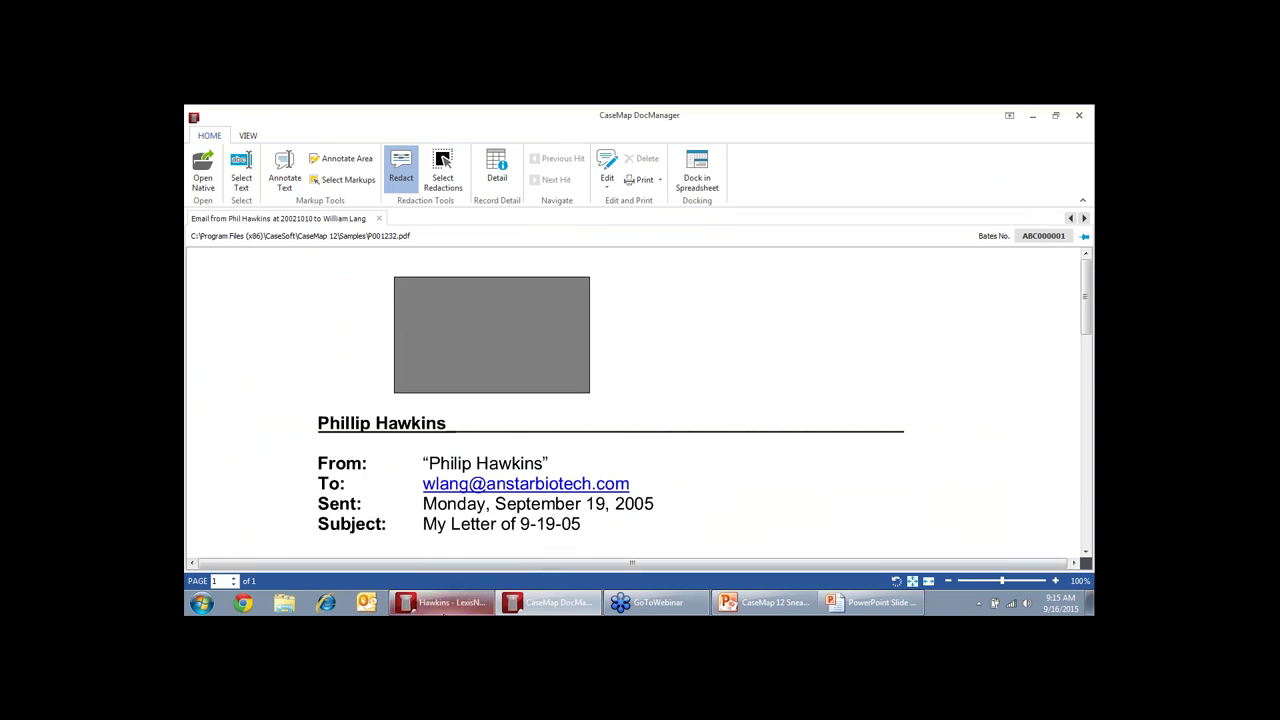
Try entering Work Product directly in the first document's Privilege cell and answer the prompt
click(444, 604)
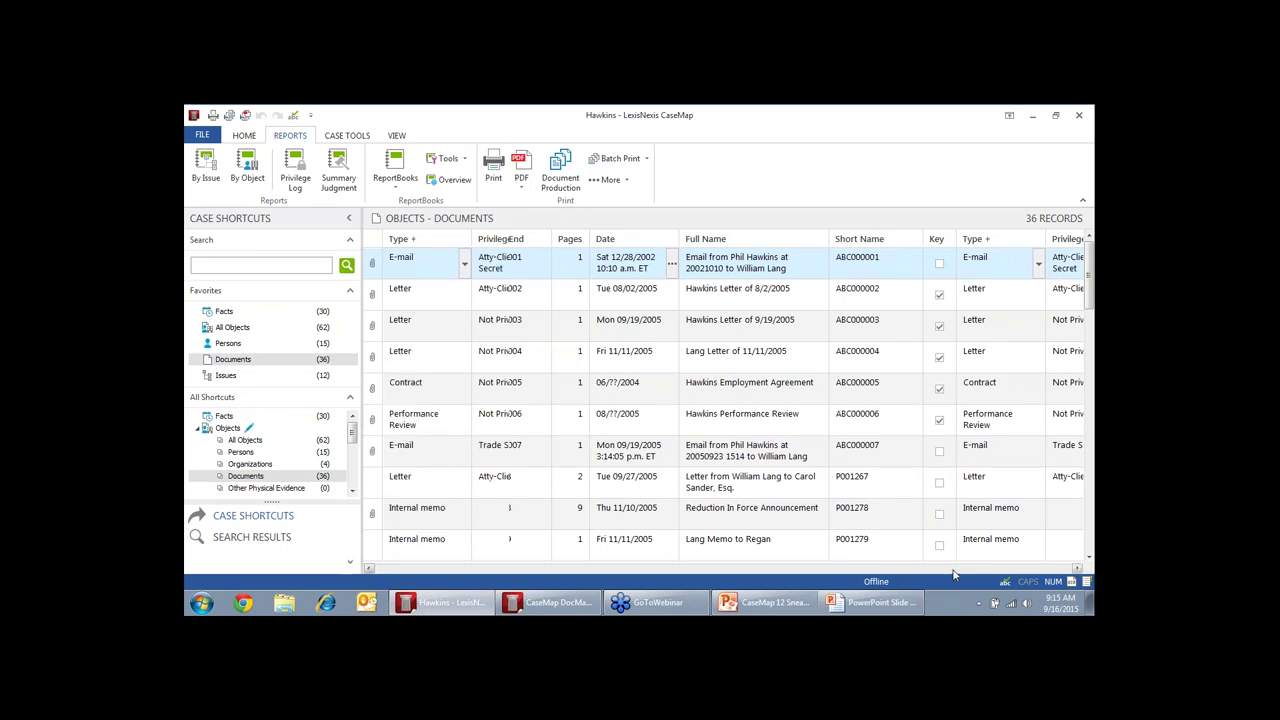
click(956, 568)
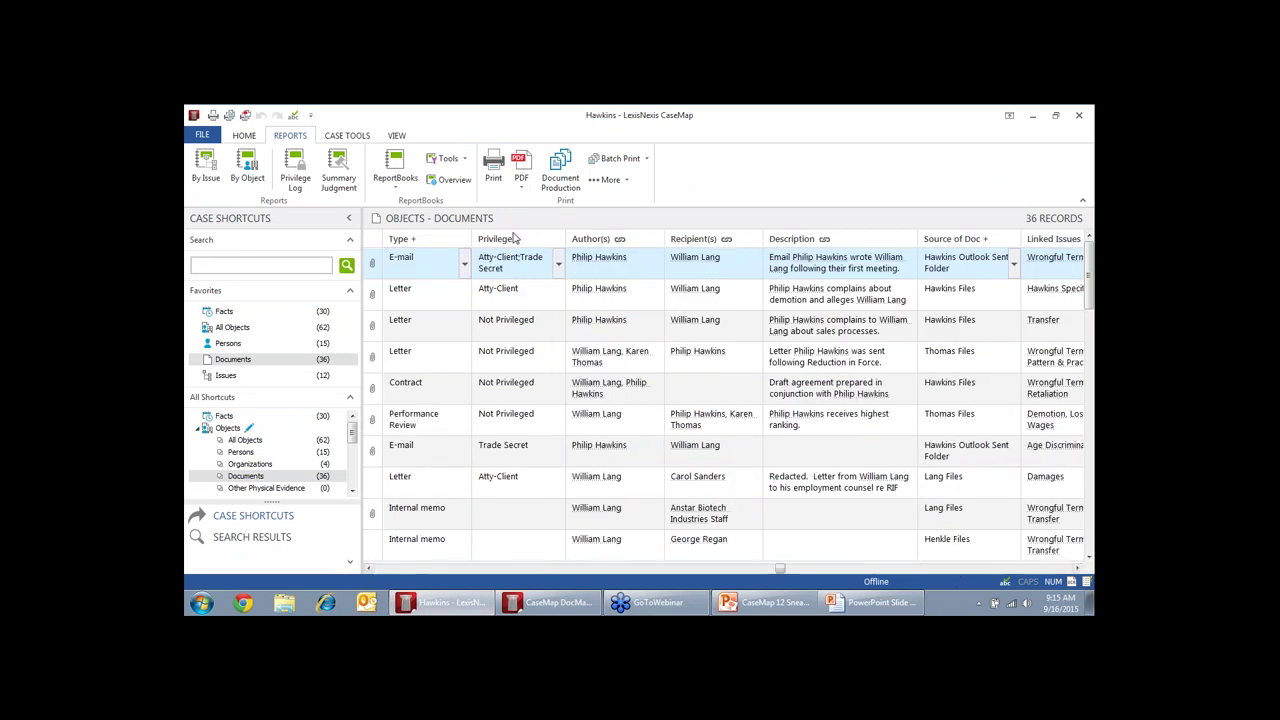
mouse_move(516, 242)
click(555, 263)
click(558, 263)
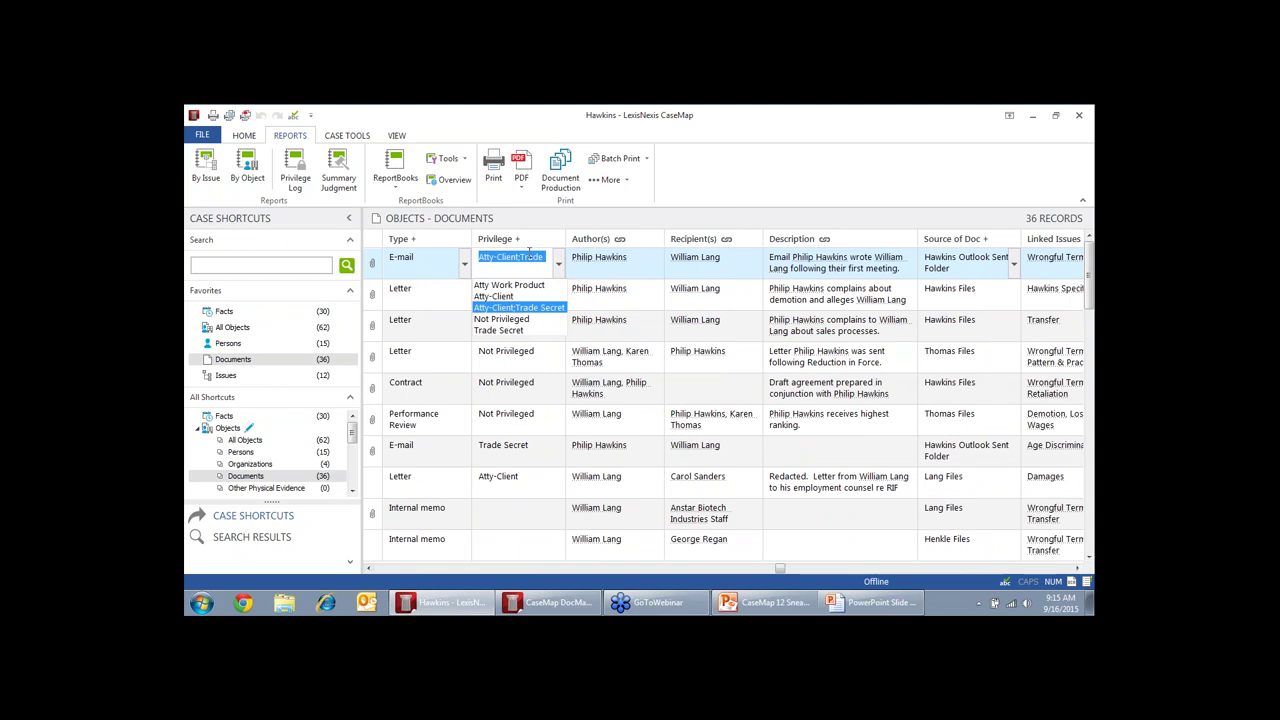
text(Work P)
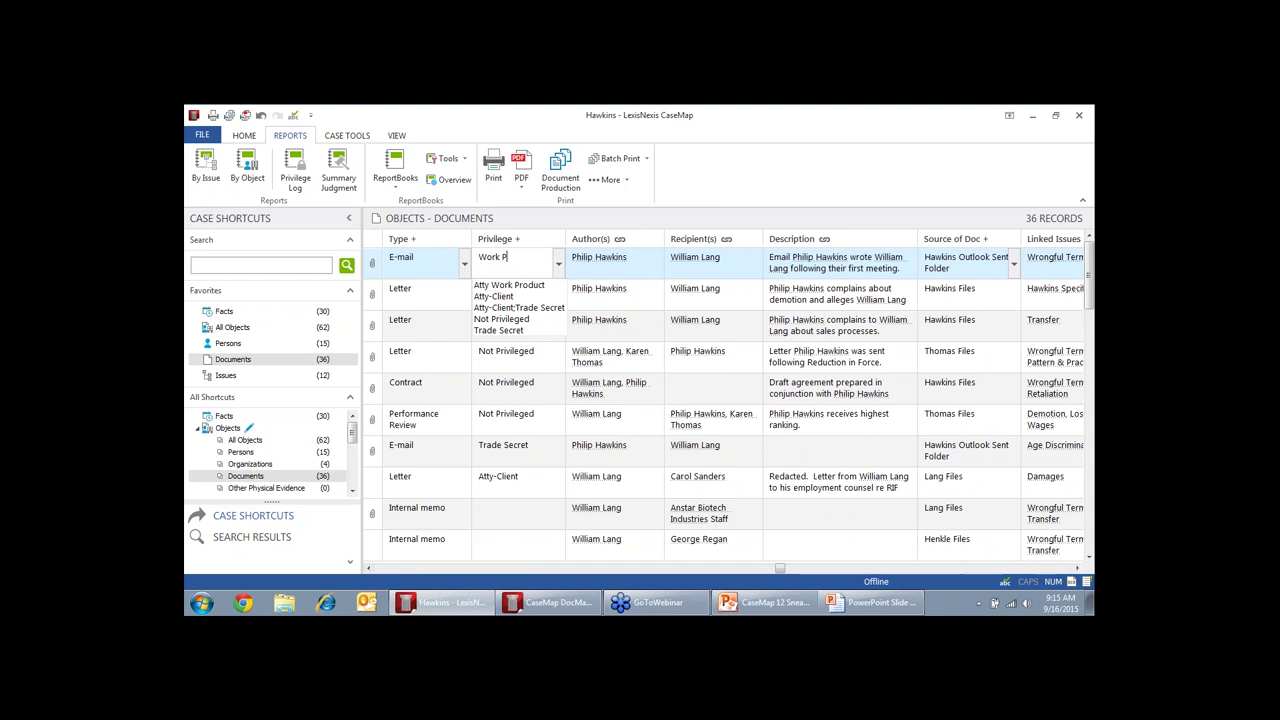
text(roduct)
key(Return)
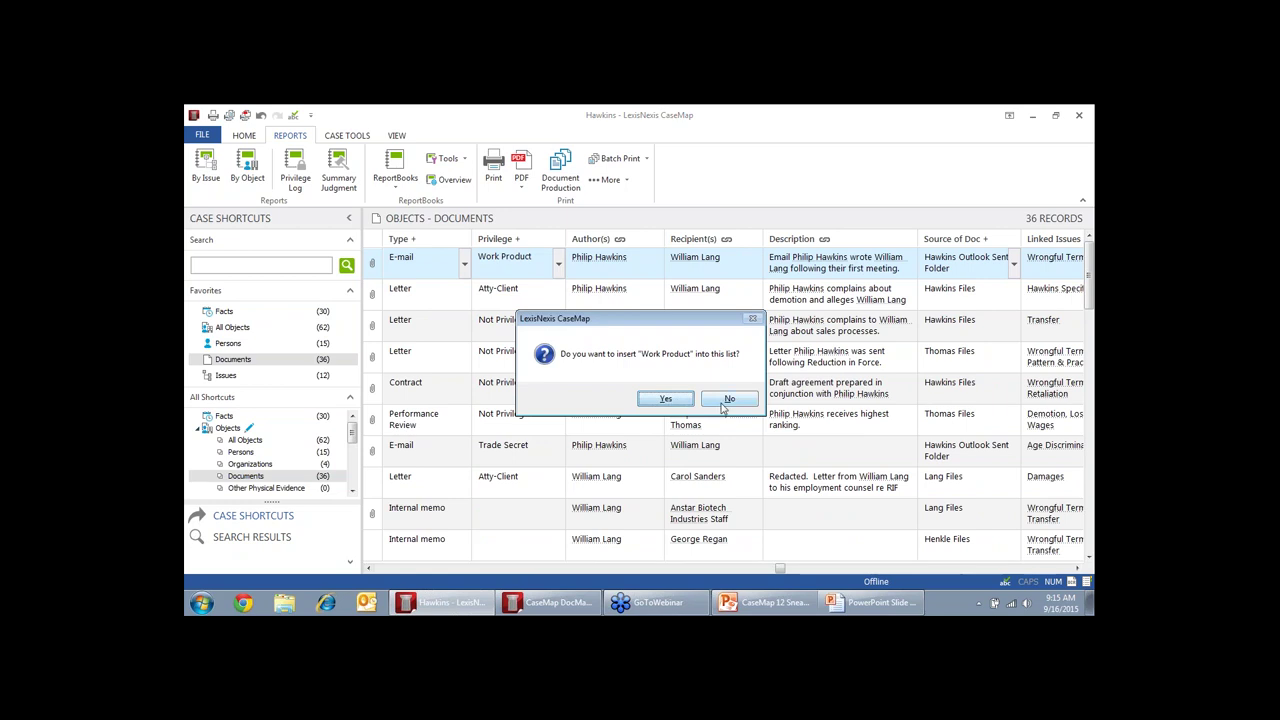
click(666, 399)
Add Work Product as a new value in the Privilege field's properties
right_click(535, 240)
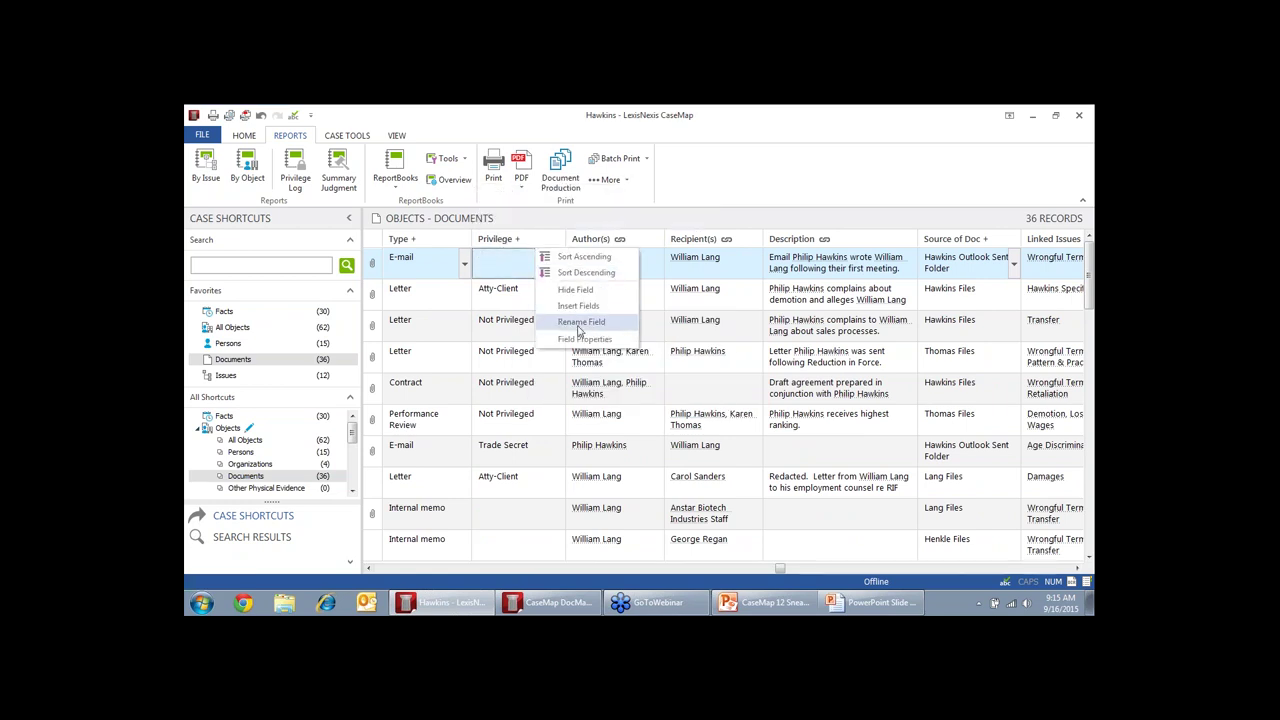
click(578, 340)
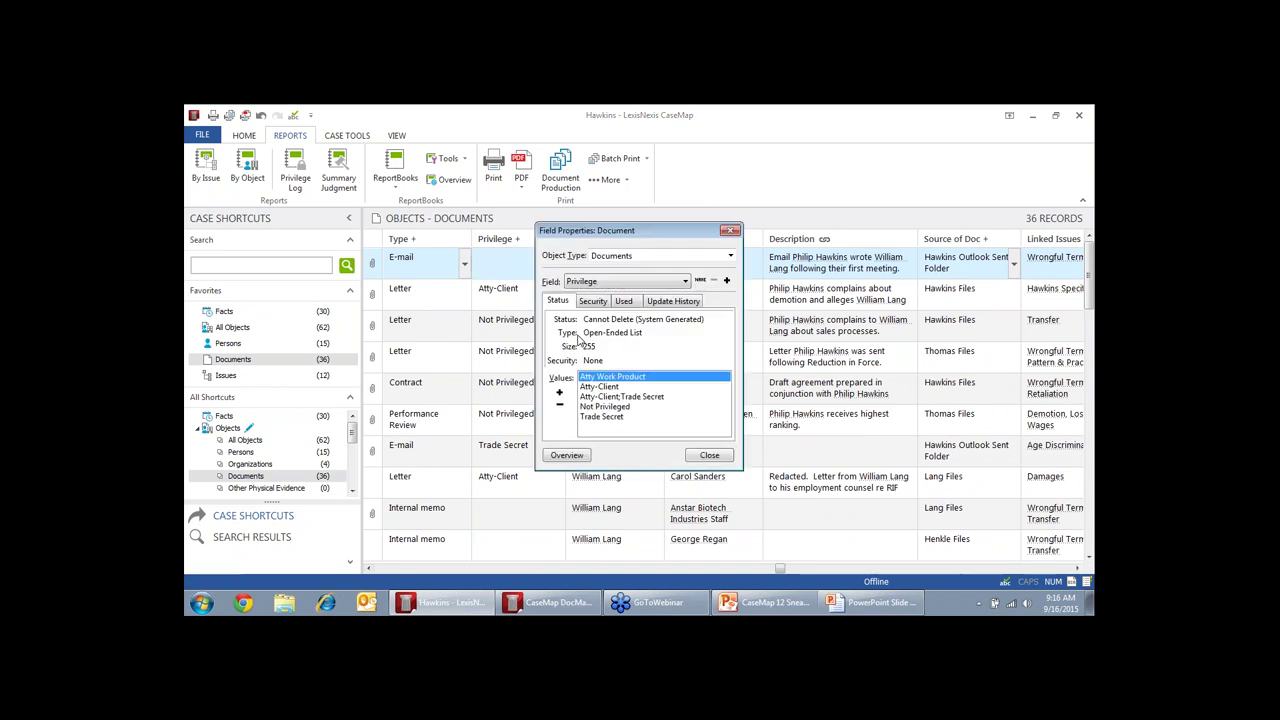
click(559, 393)
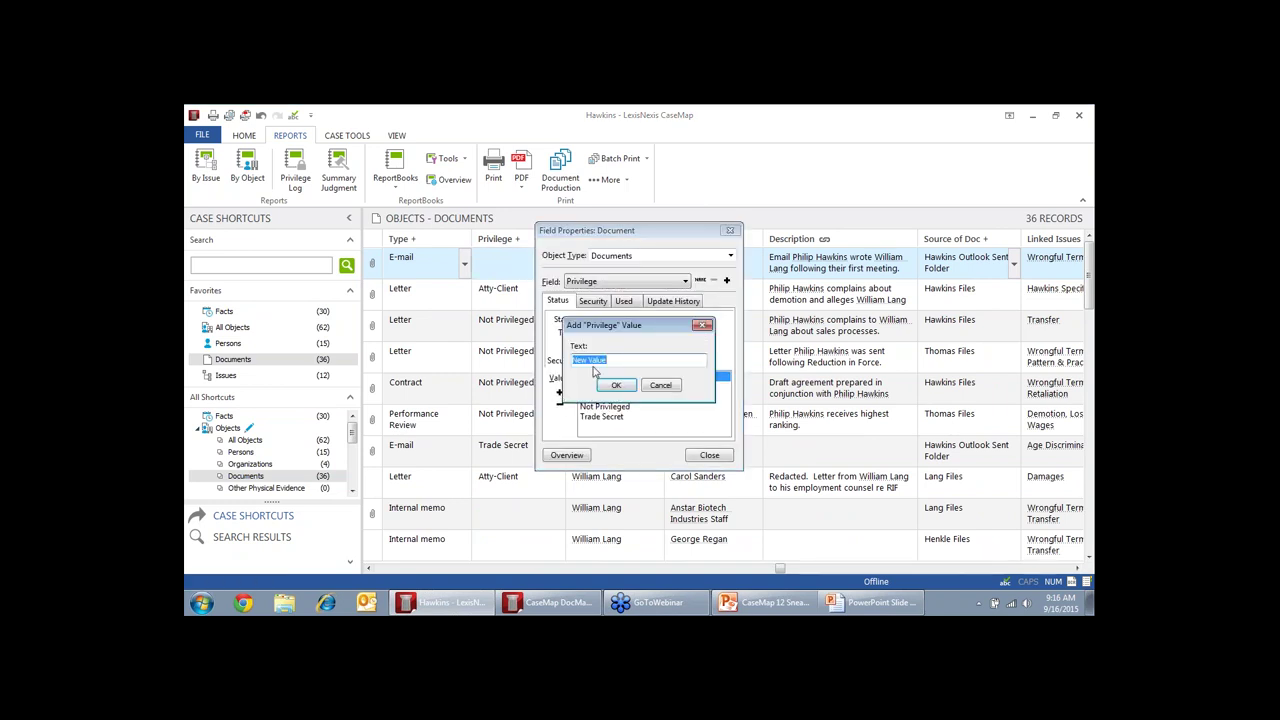
text(Work Products)
key(BackSpace)
click(616, 385)
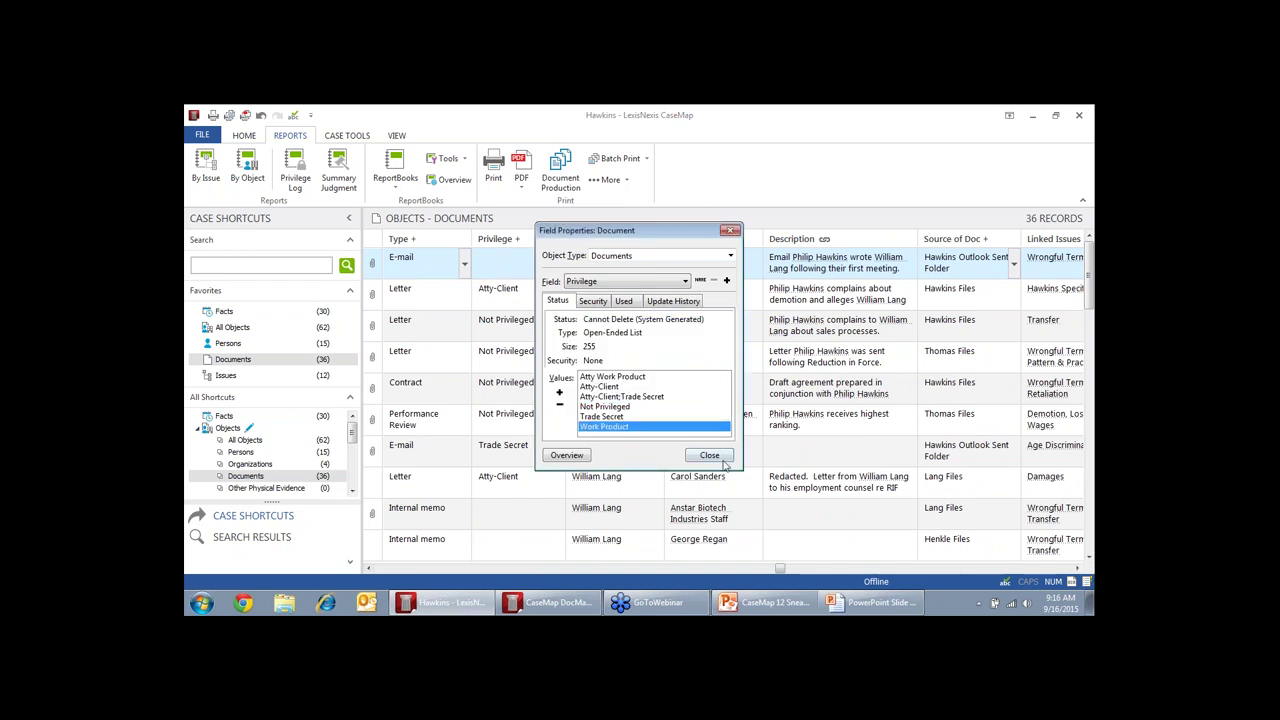
click(724, 460)
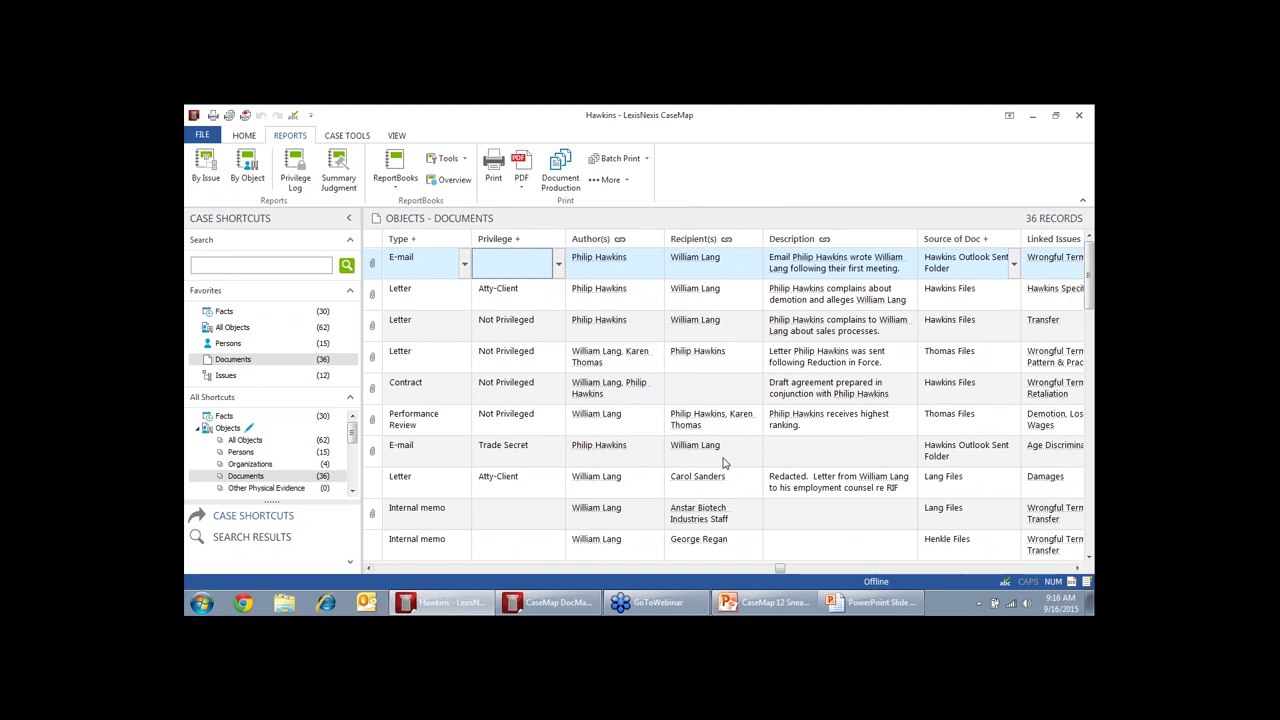
Redact the e-mail's From line in DocManager with reason Work Product, then return to CaseMap
click(474, 604)
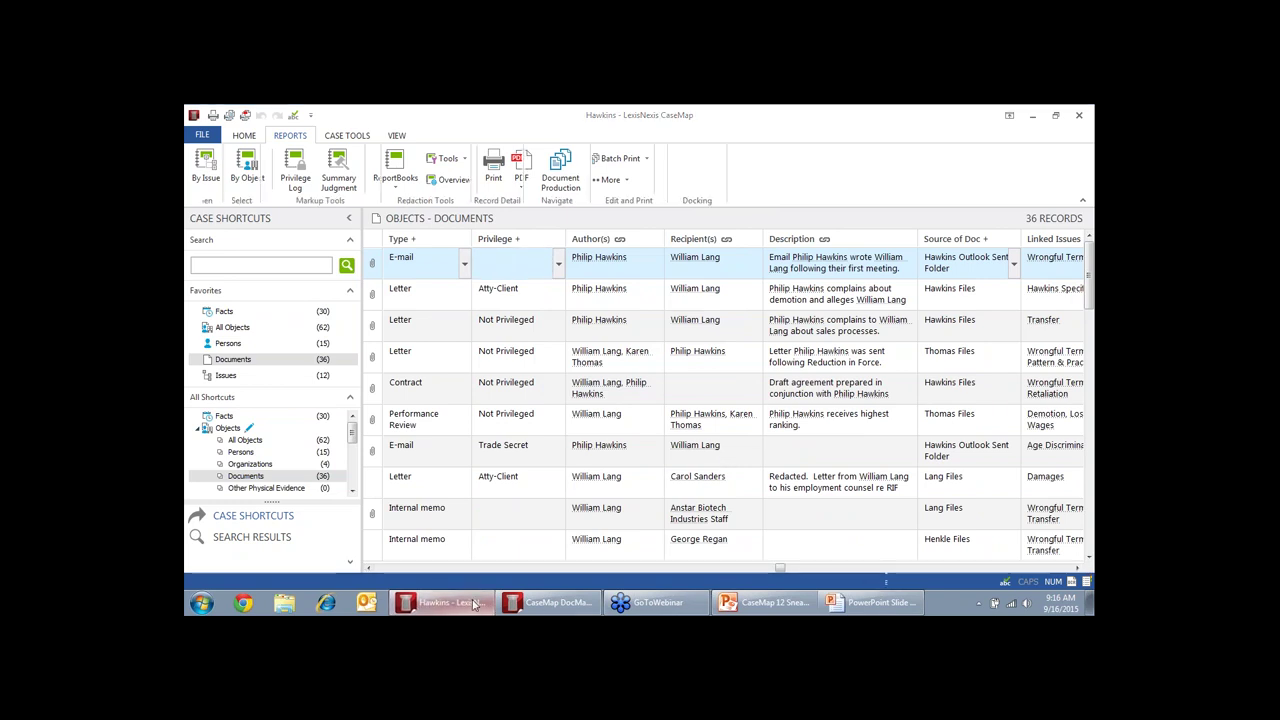
drag(1087, 292, 1087, 348)
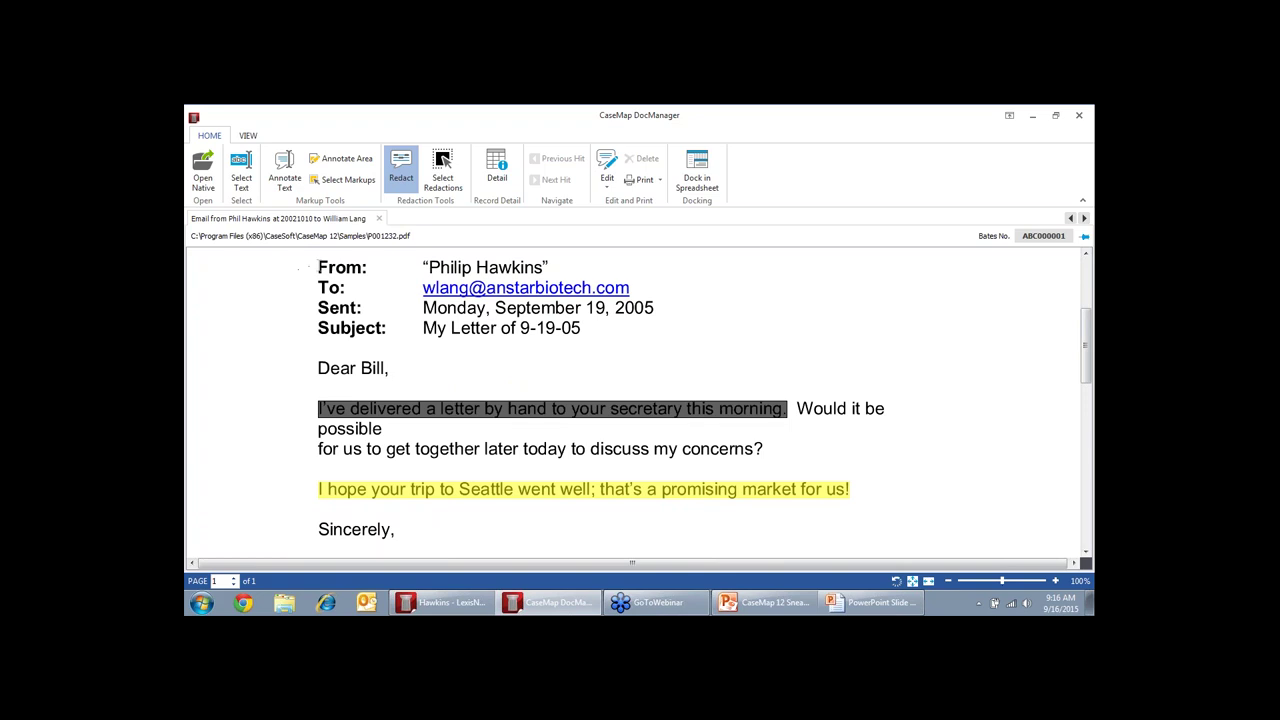
drag(318, 267, 550, 268)
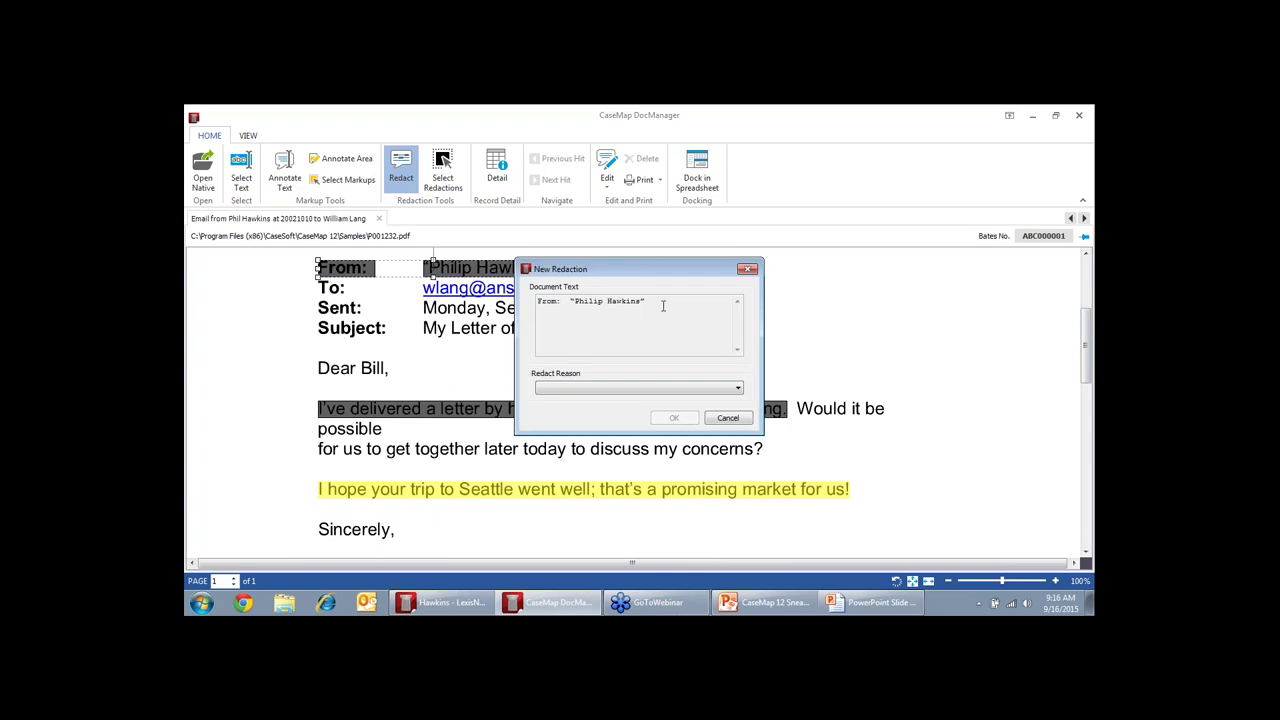
click(738, 389)
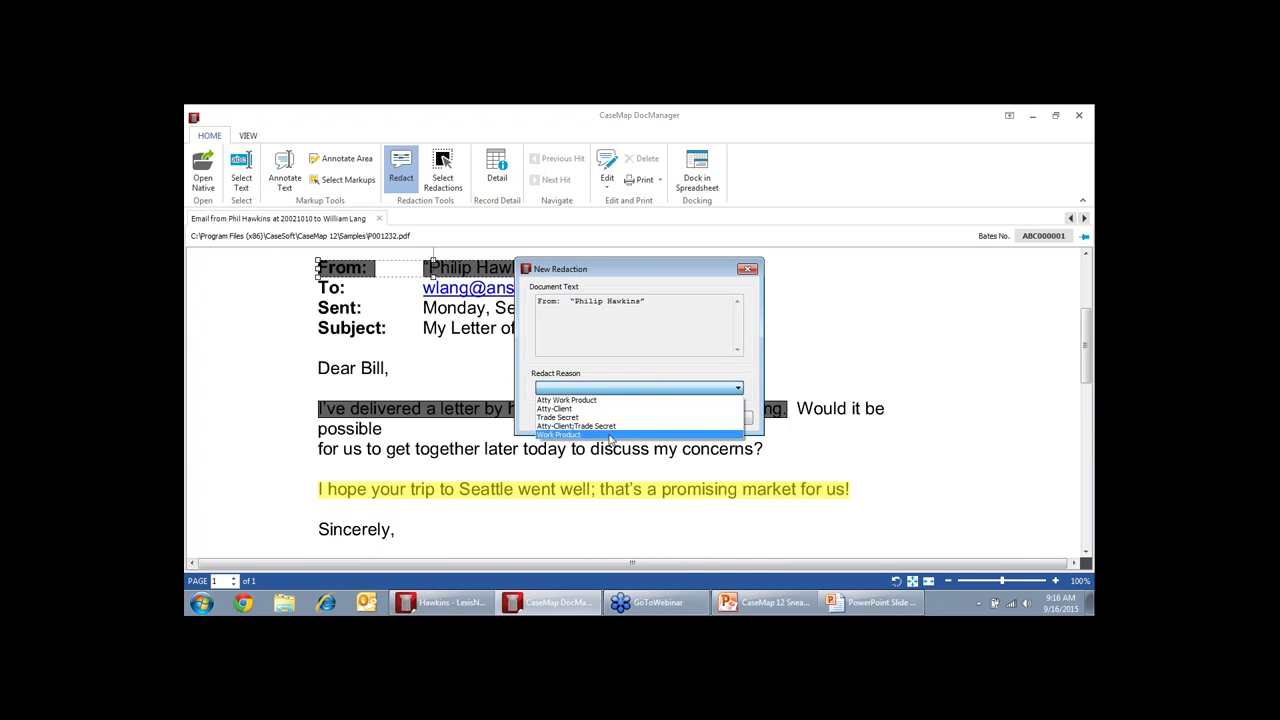
click(700, 434)
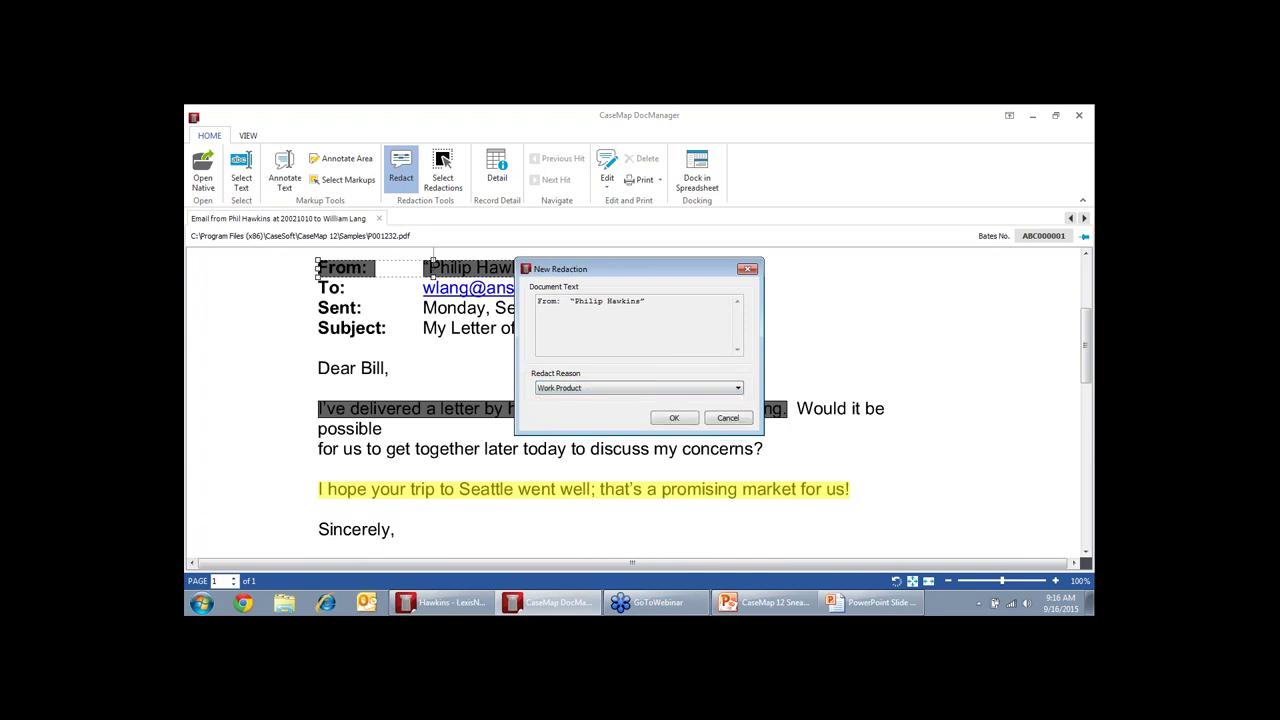
click(668, 419)
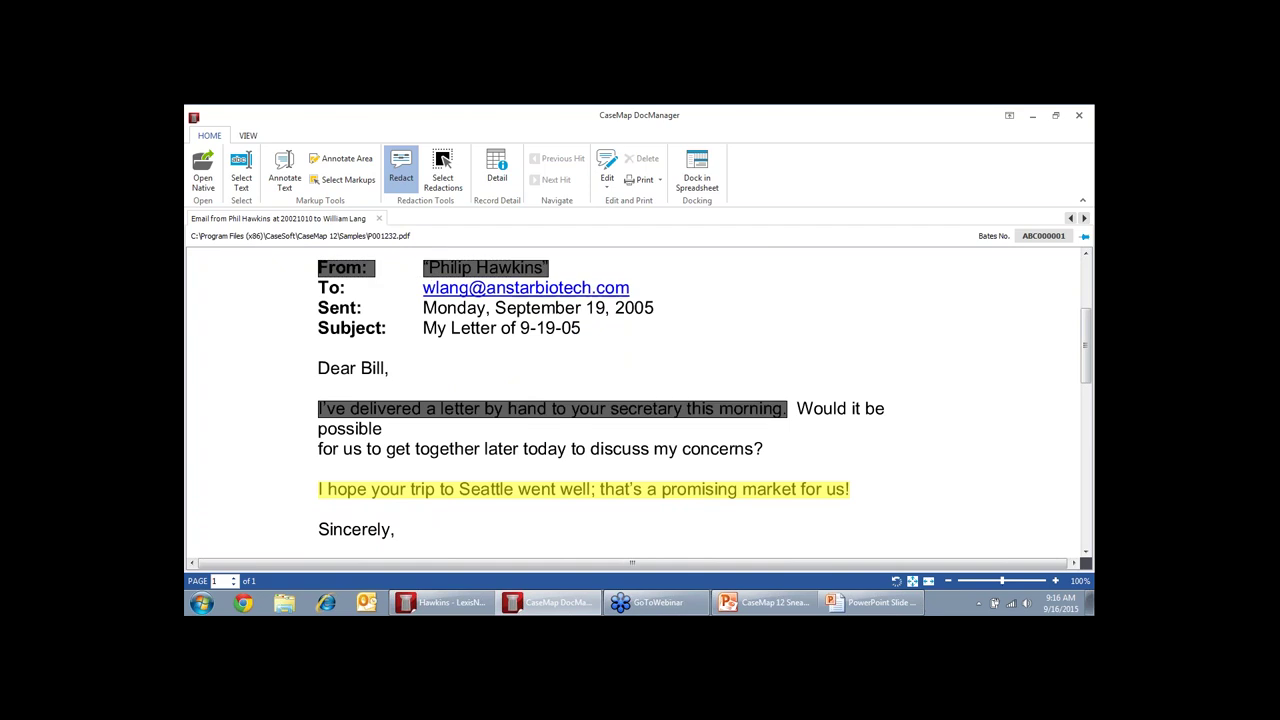
click(449, 604)
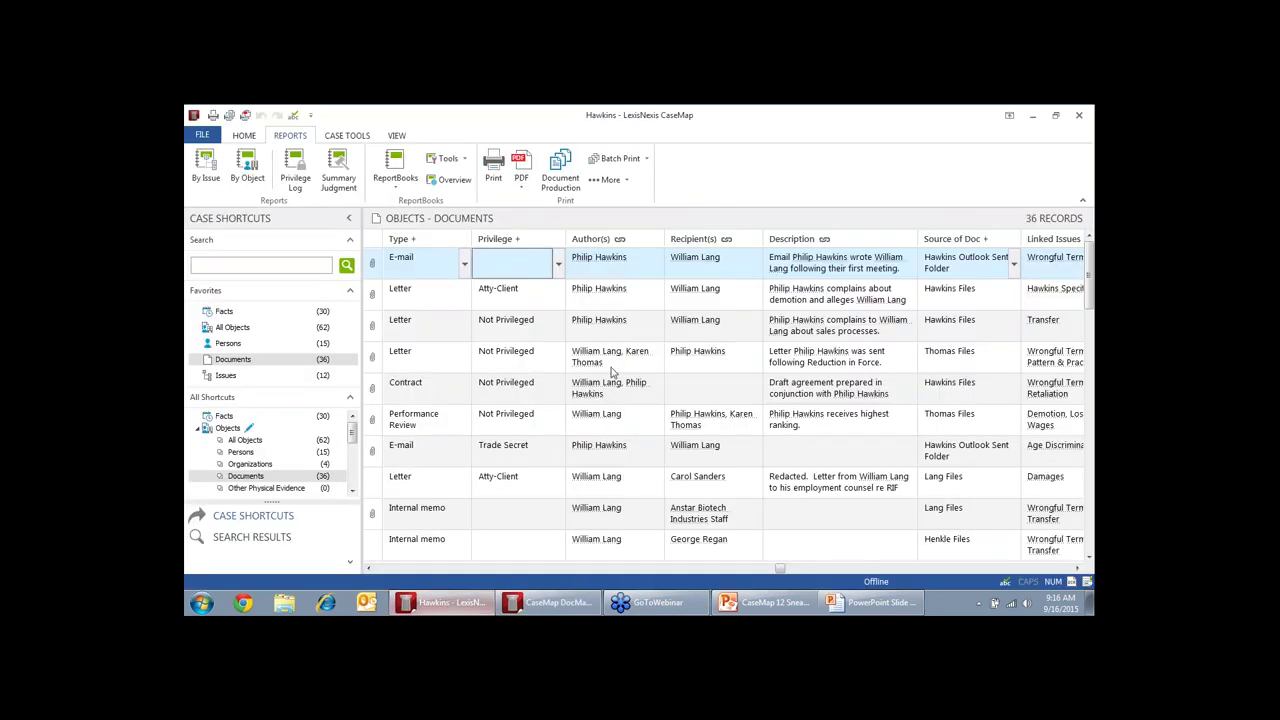
Close DocManager and filter the Documents list by selection to Privilege = Work Product
click(560, 598)
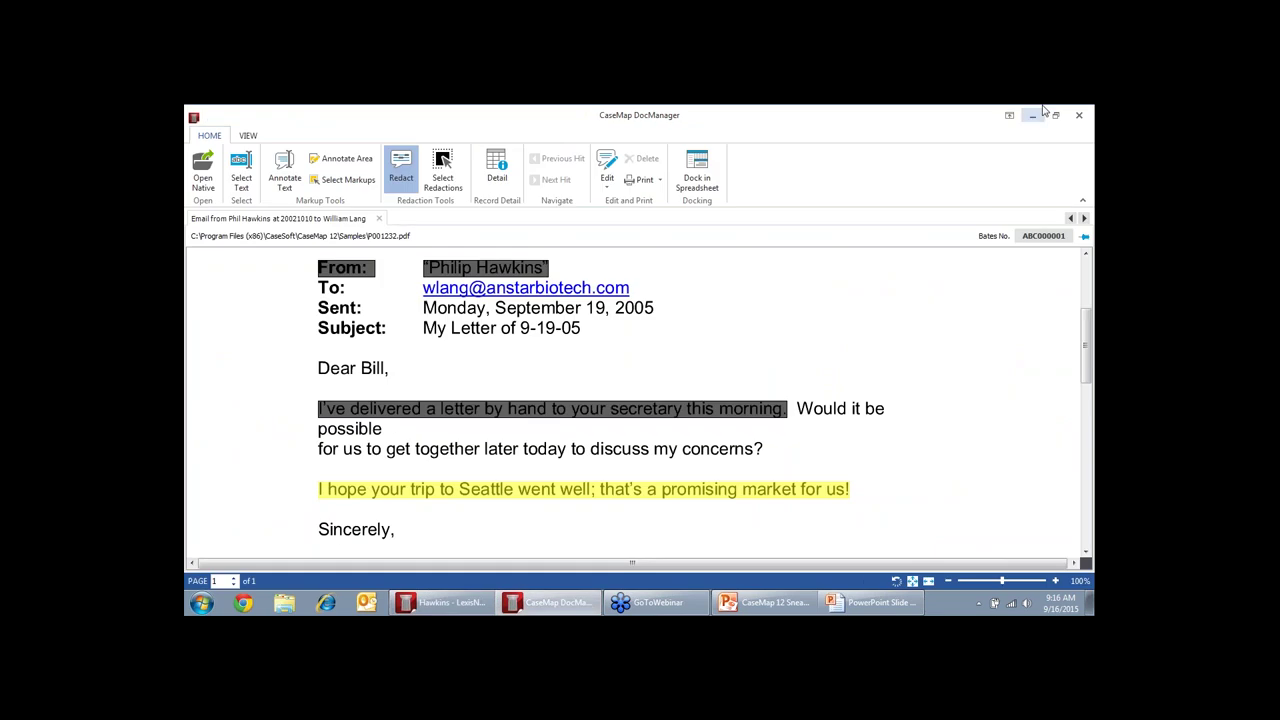
click(1080, 115)
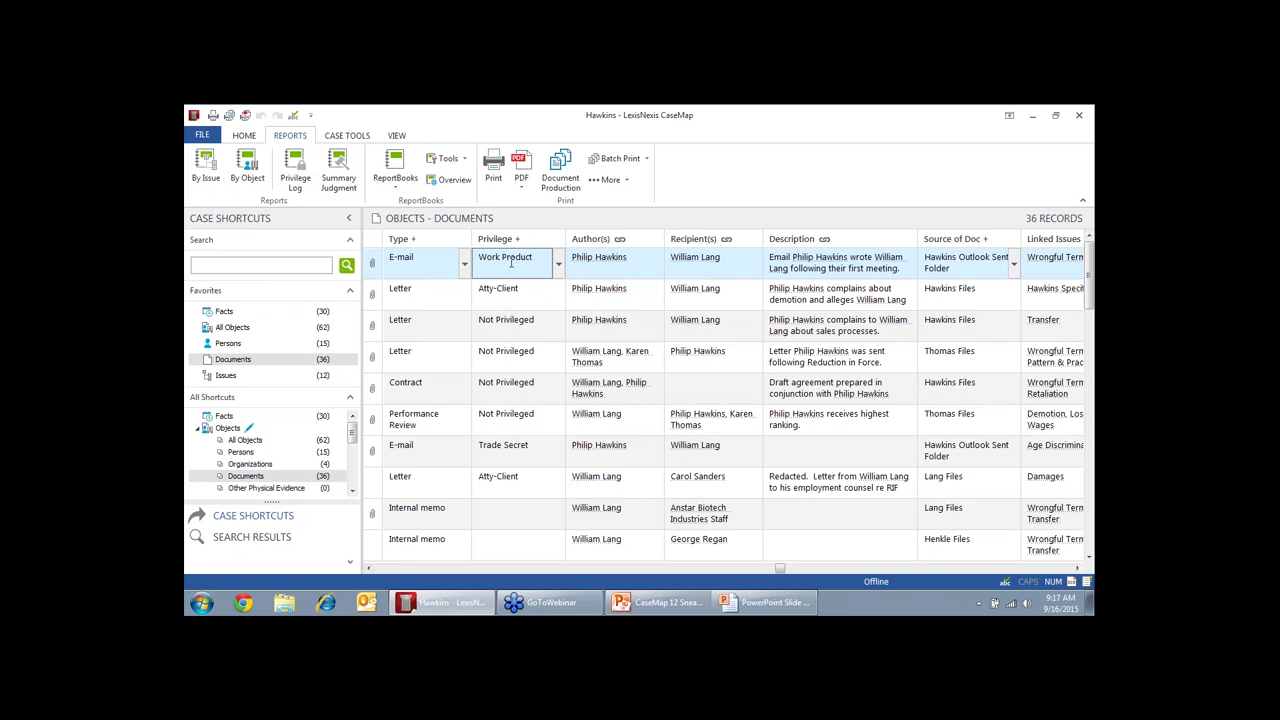
right_click(511, 260)
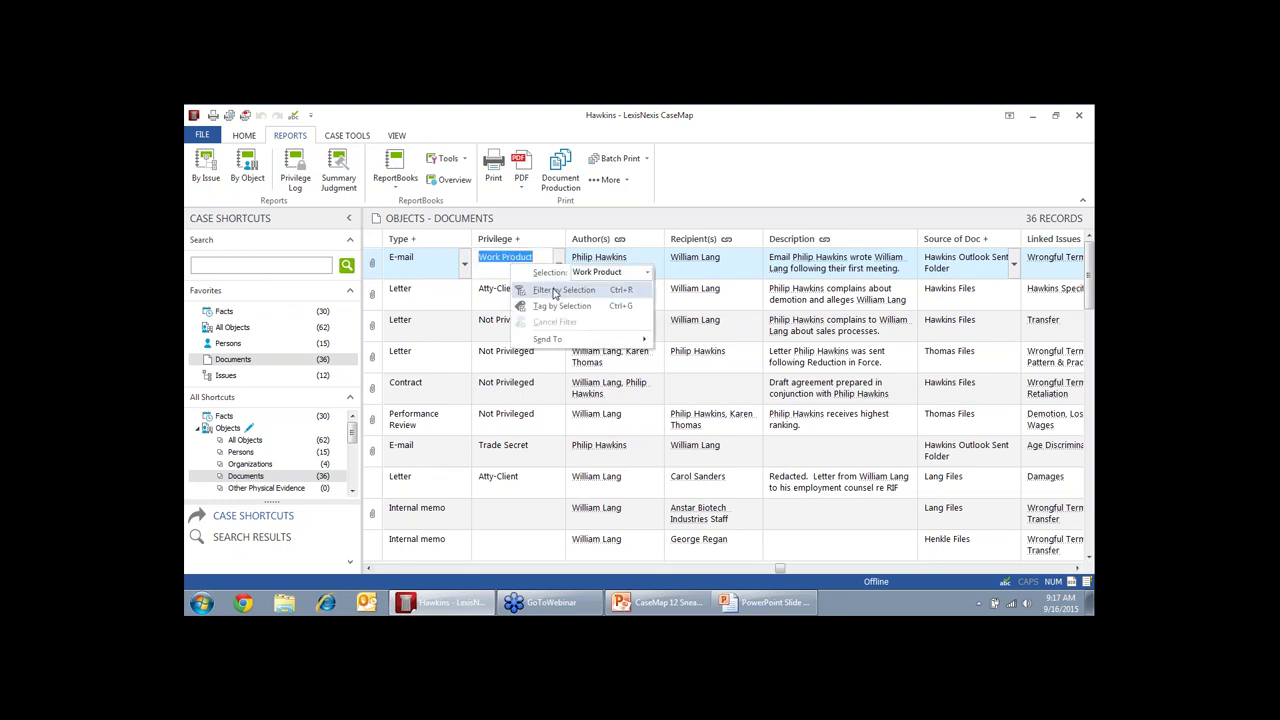
click(555, 291)
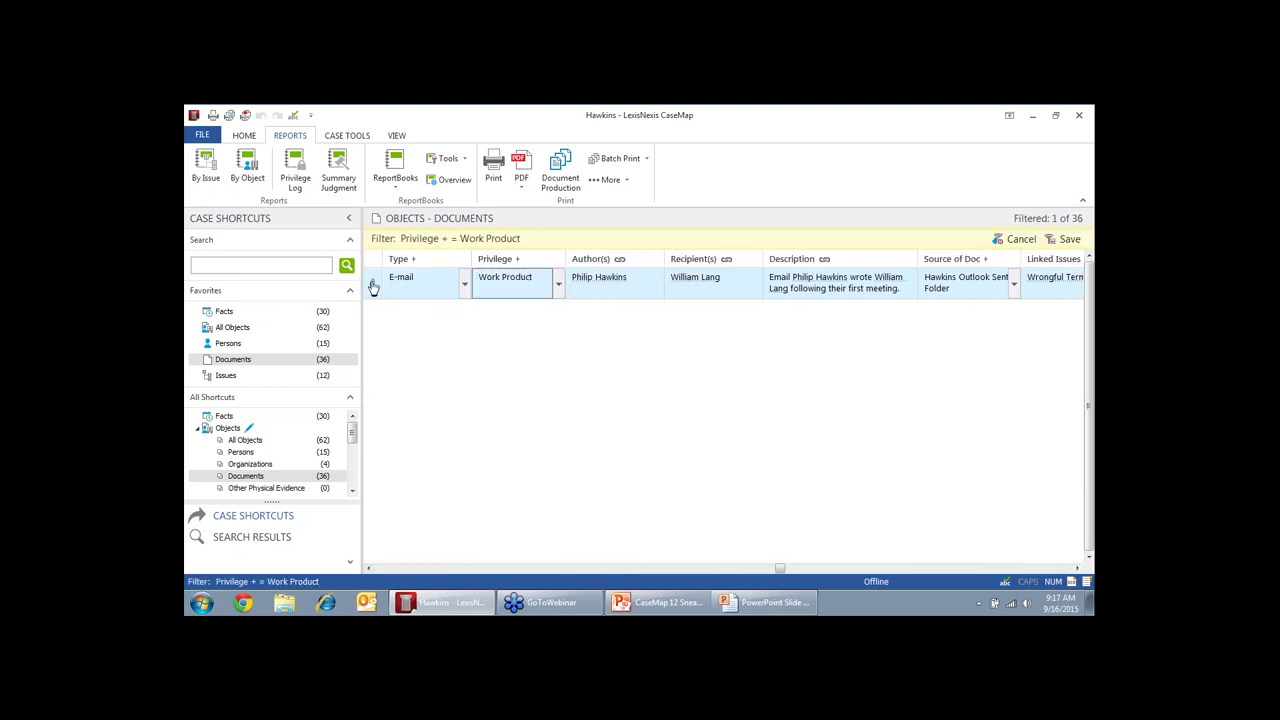
Open the filtered e-mail's linked PDF P001232.pdf in DocManager
click(371, 284)
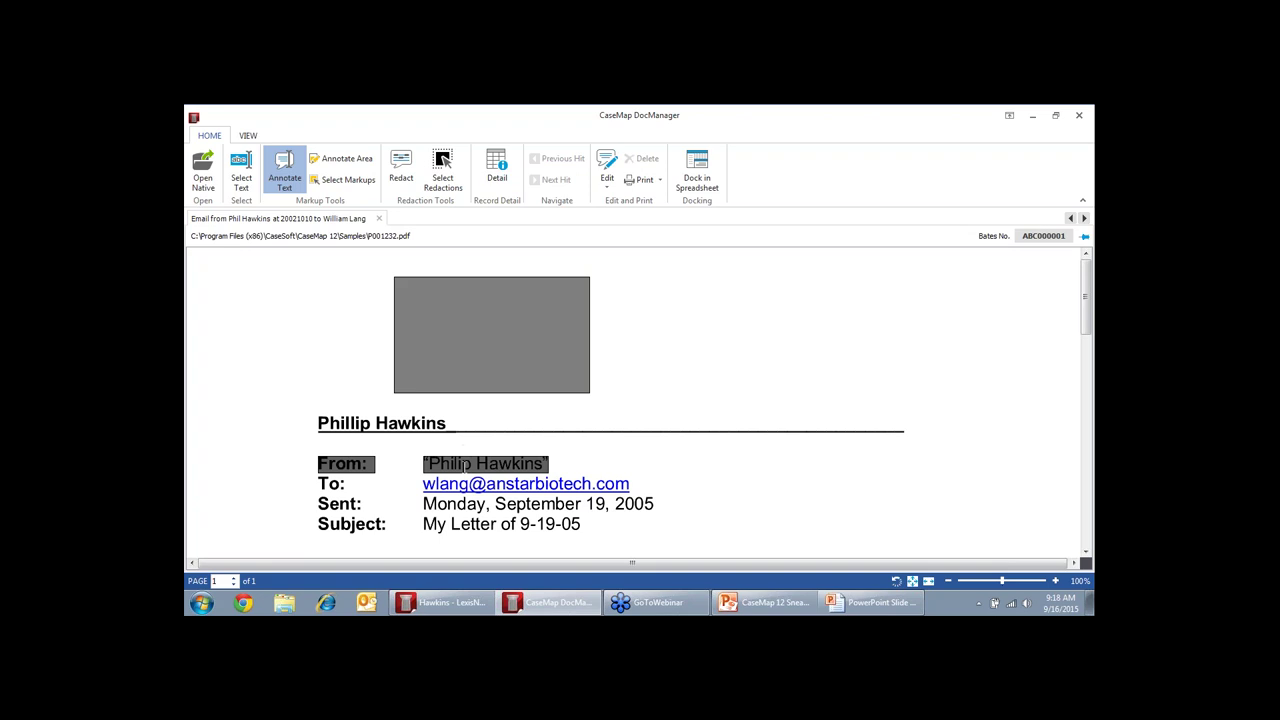
Review the From-line redaction on P001232.pdf, then delete it, leaving one redaction block
click(440, 170)
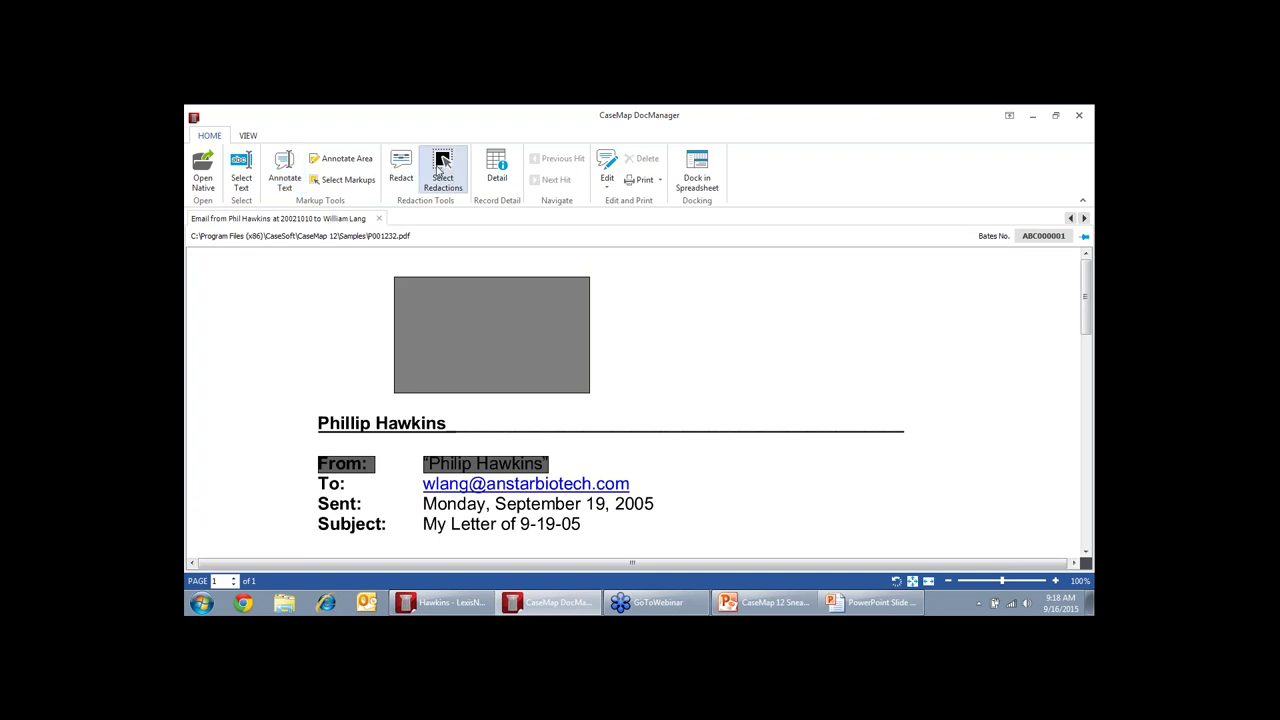
click(472, 463)
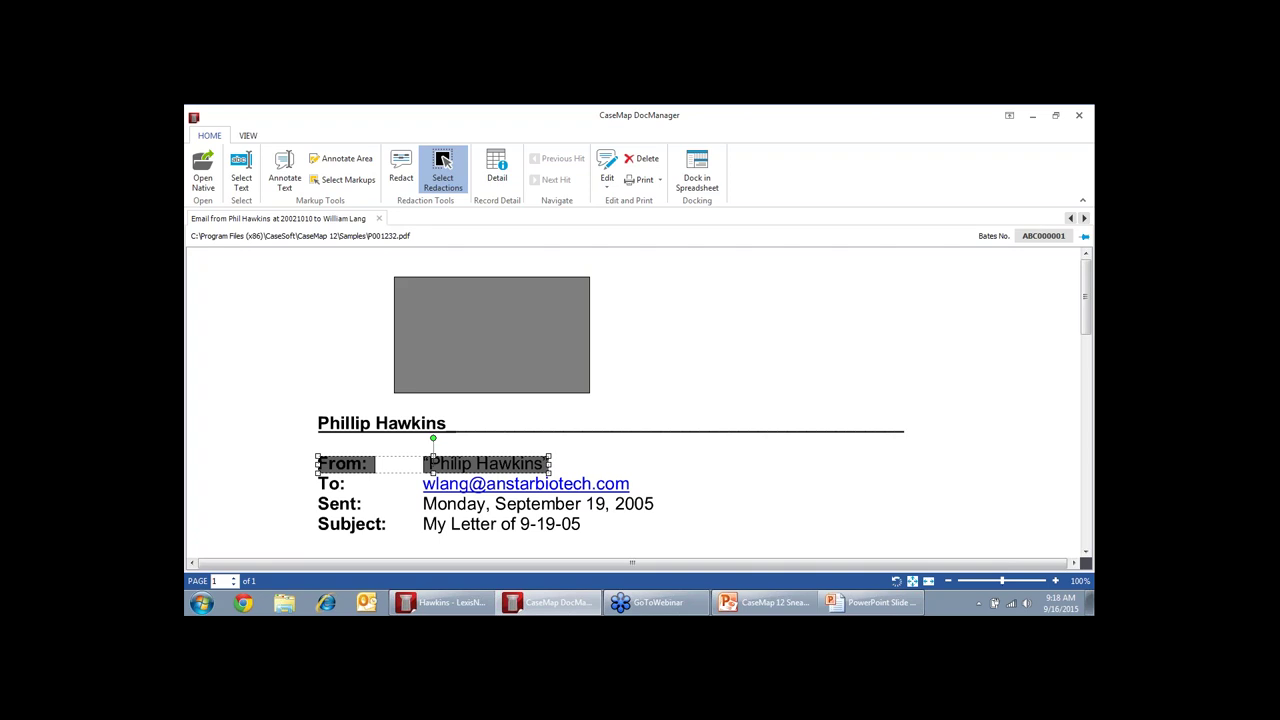
double_click(472, 463)
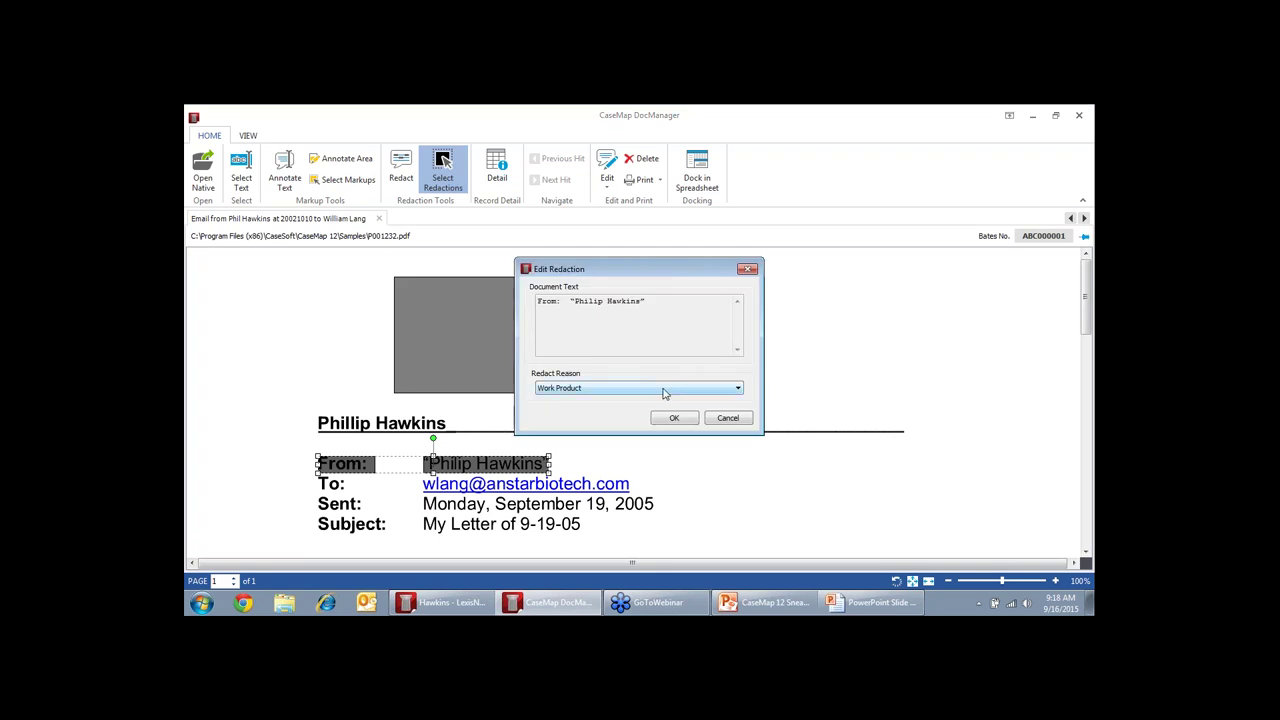
click(729, 418)
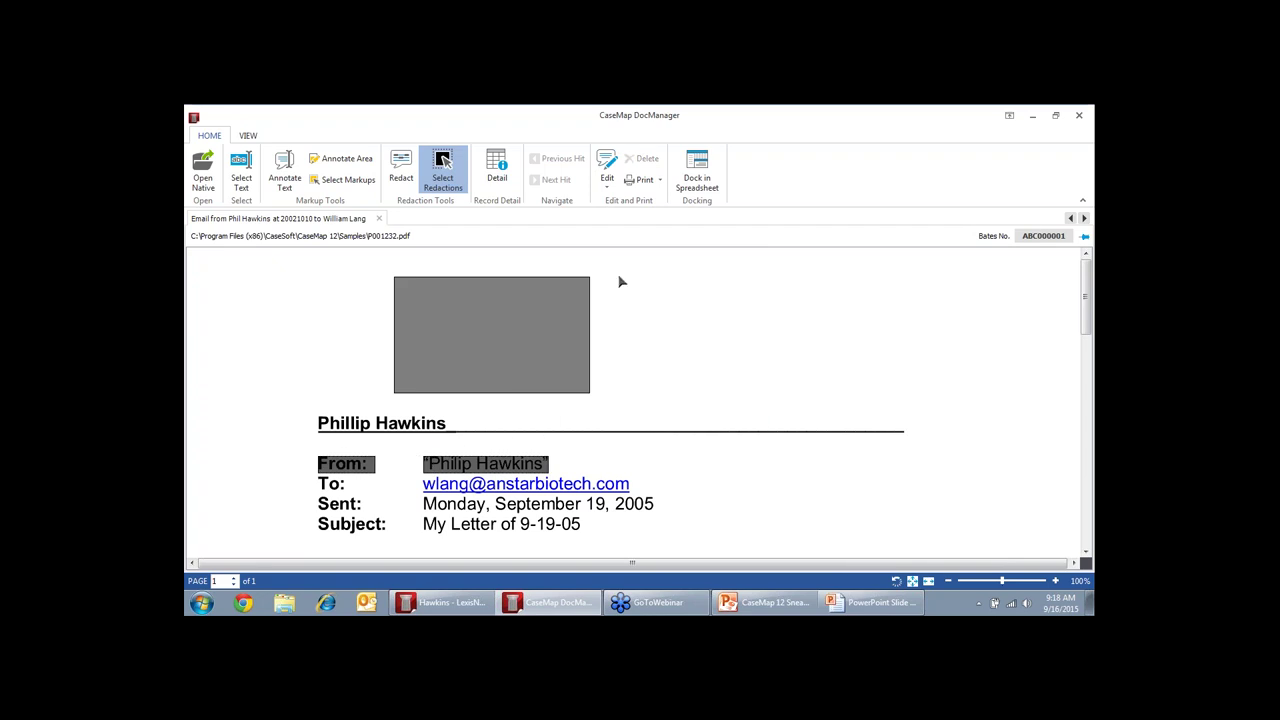
click(498, 455)
click(641, 158)
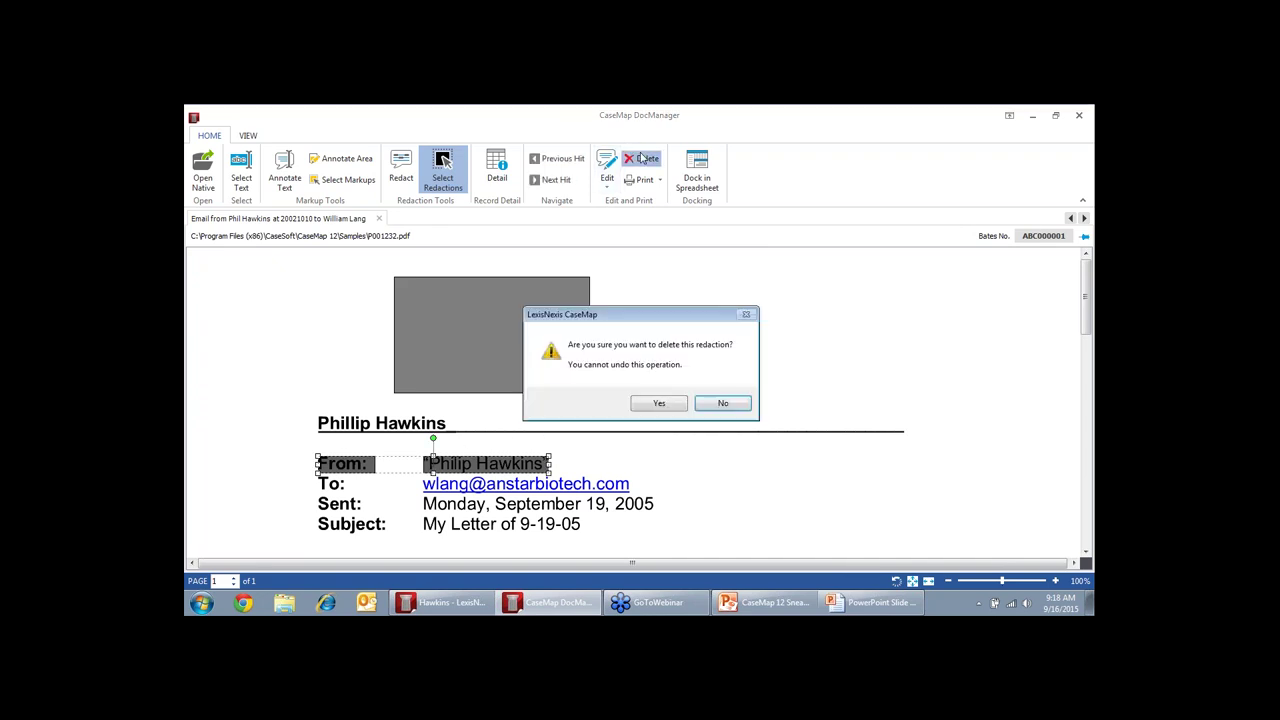
click(660, 403)
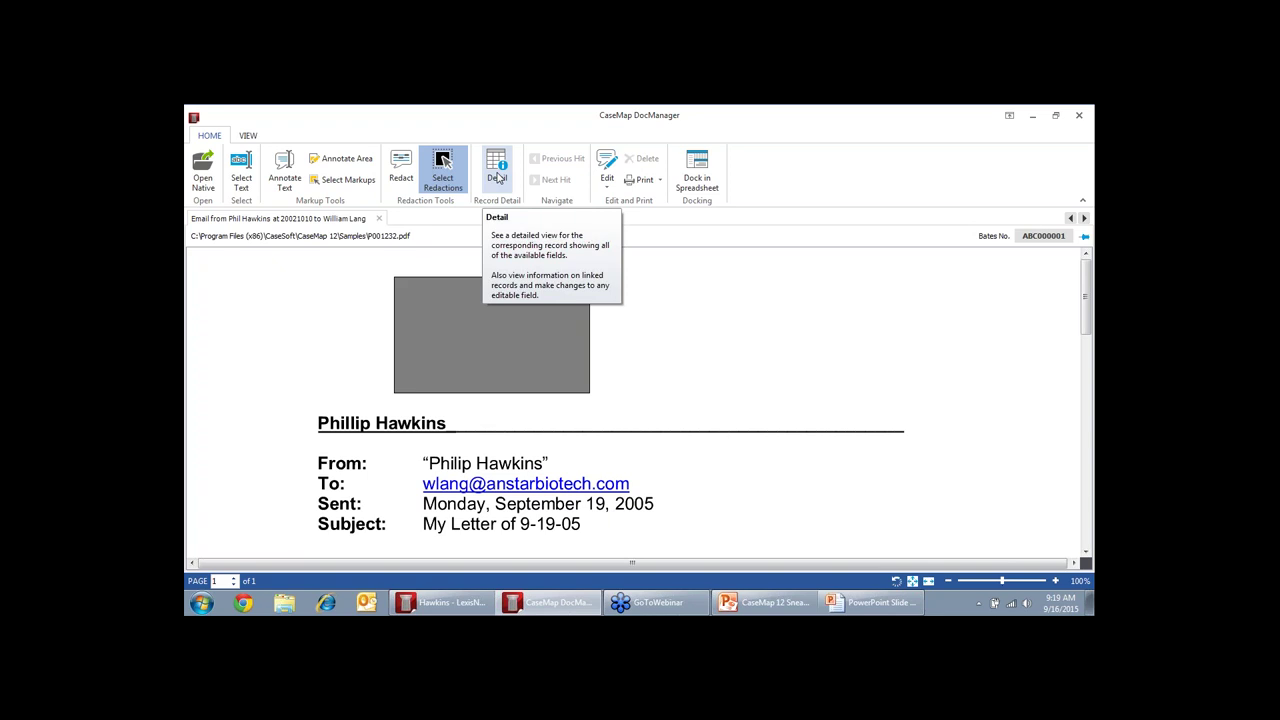
Show the e-mail's record details, trying Basic View before settling on Extended View
click(497, 177)
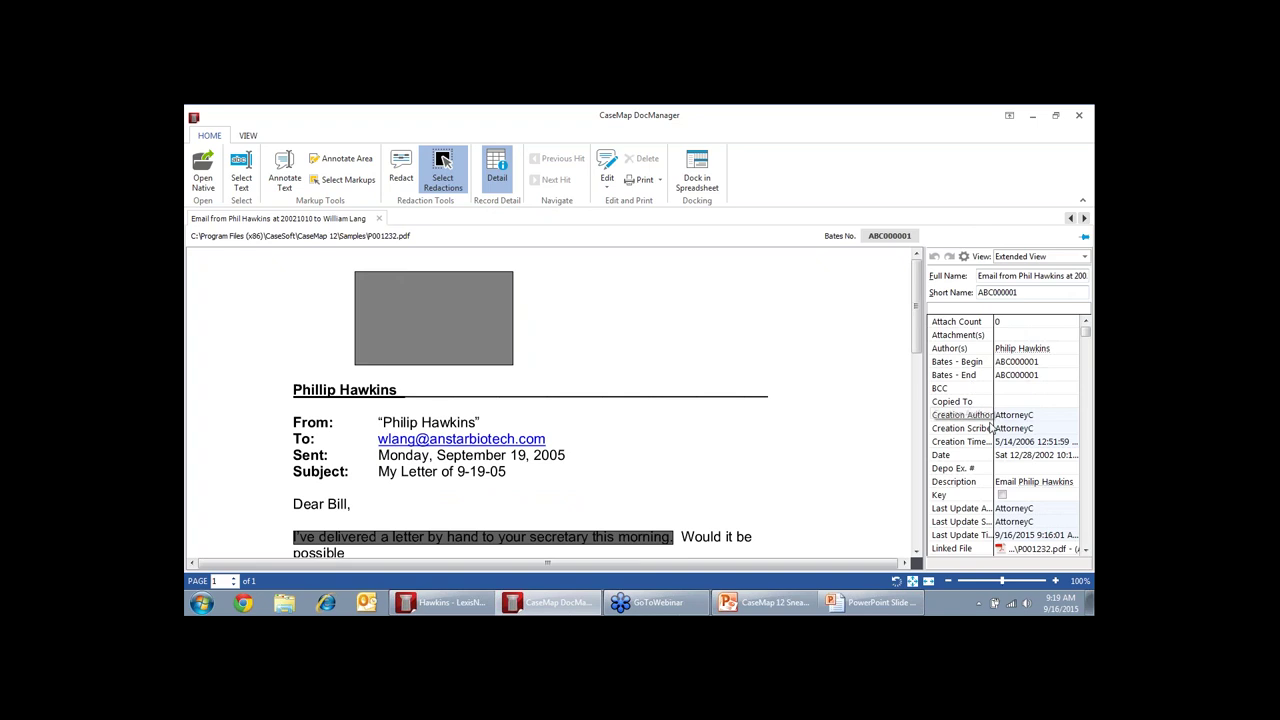
click(1084, 257)
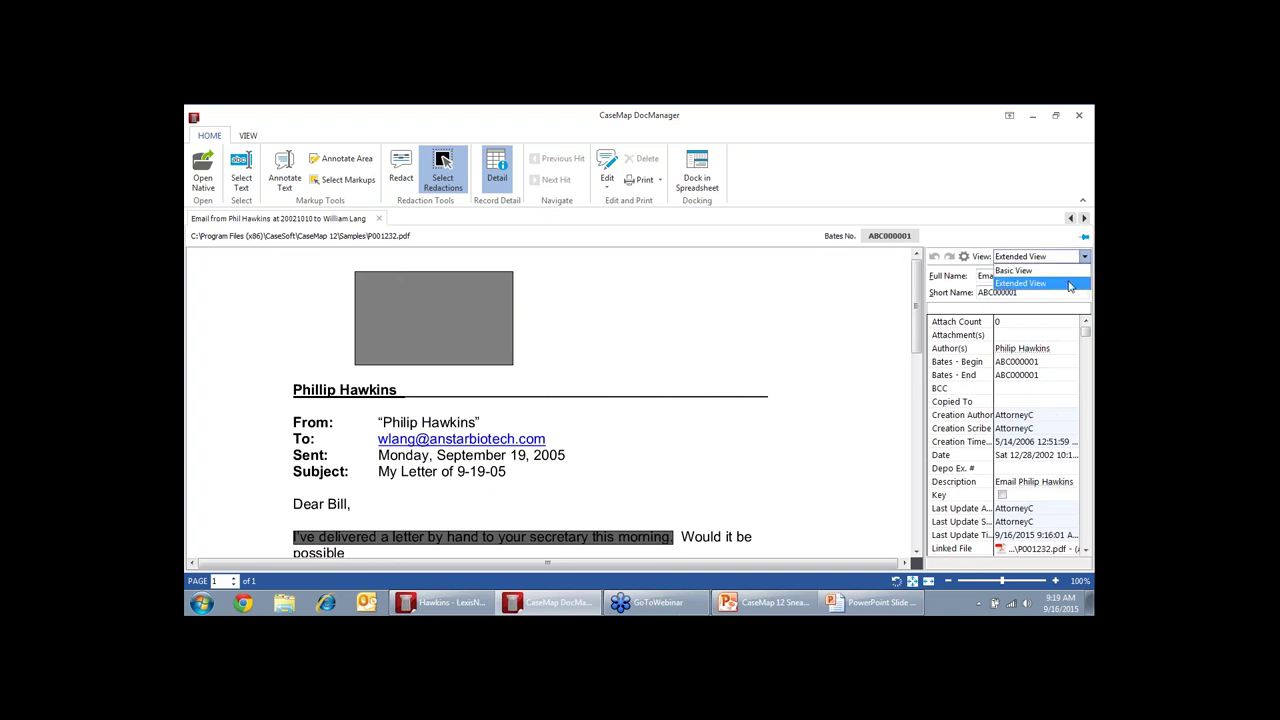
click(1066, 271)
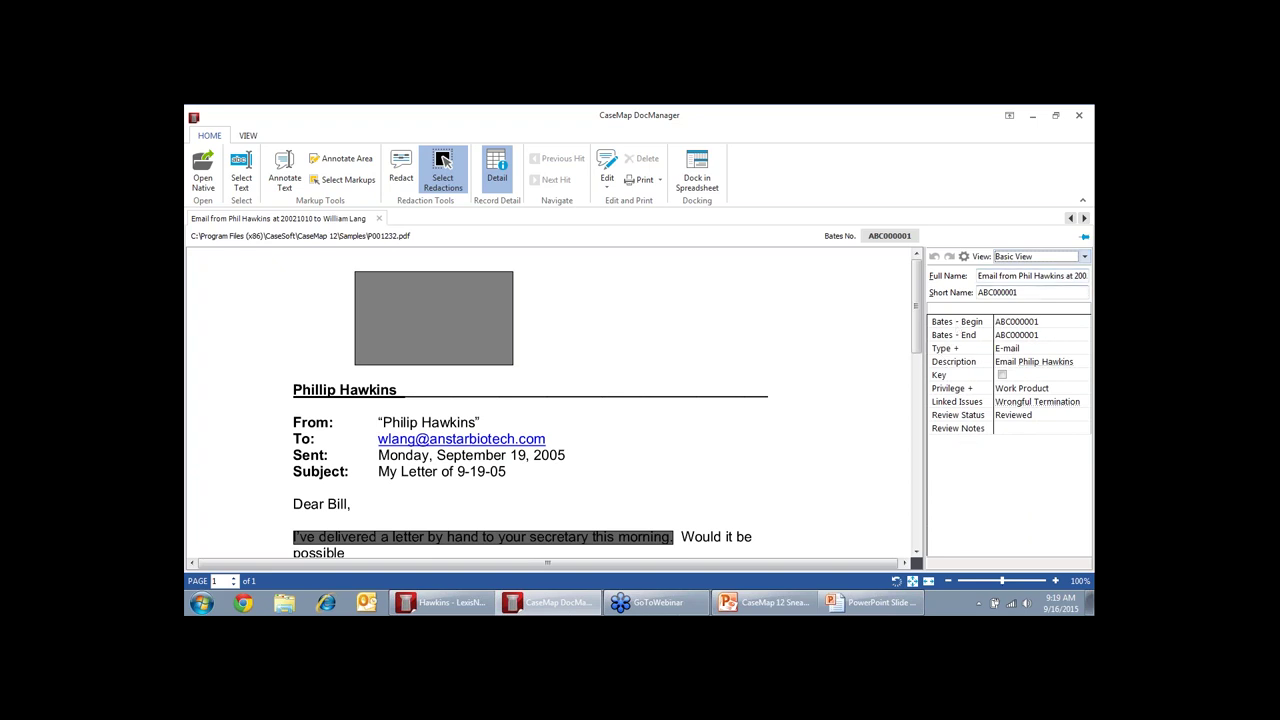
click(1084, 257)
click(1068, 285)
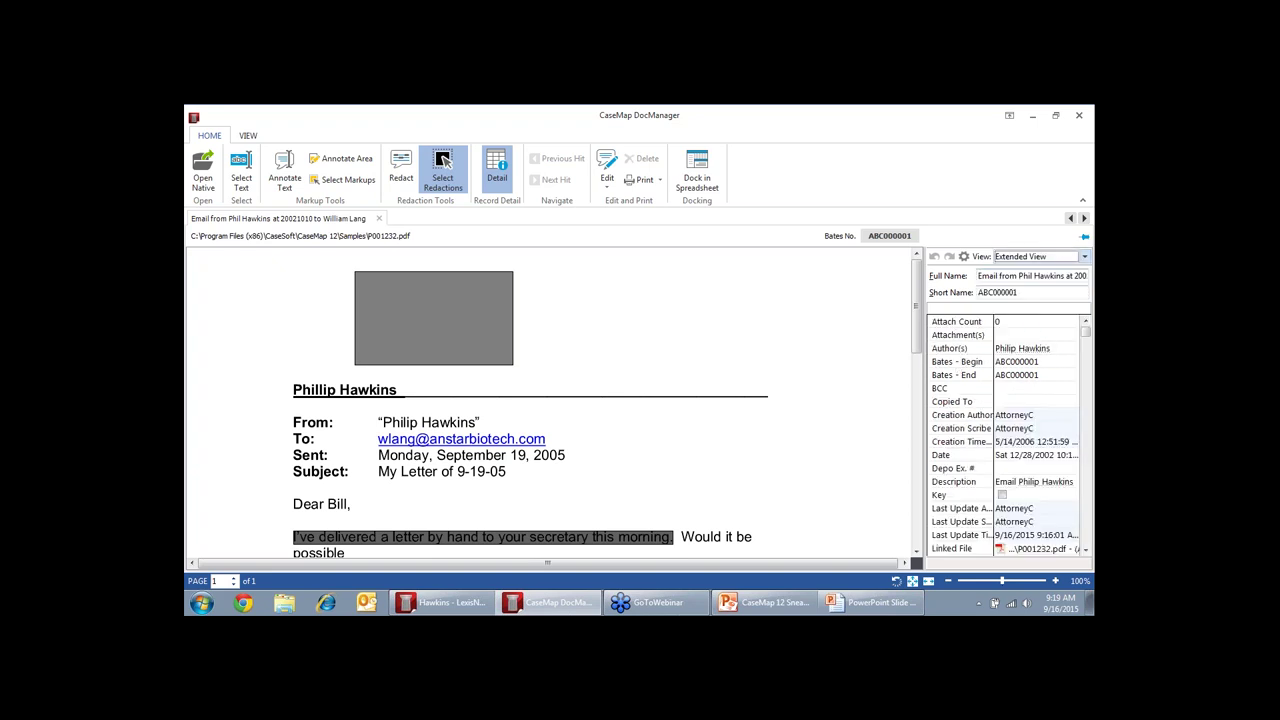
scroll(1086, 346, down, 1)
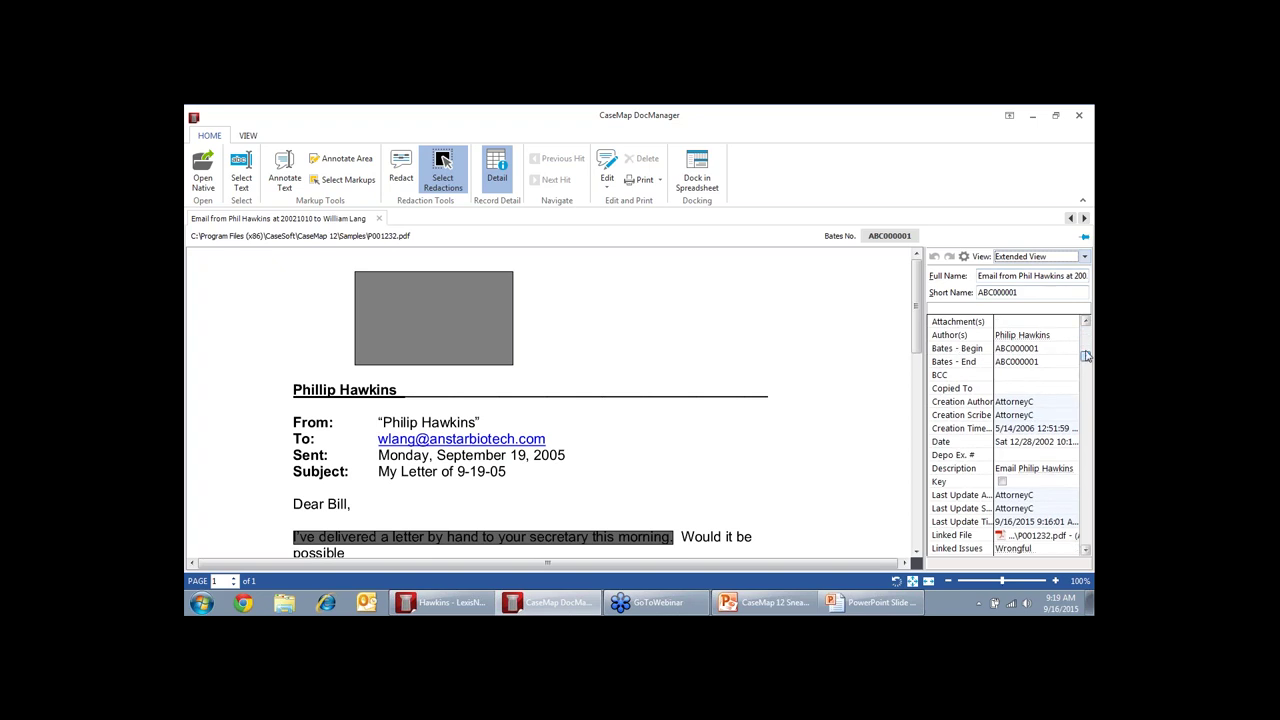
scroll(1086, 346, down, 1)
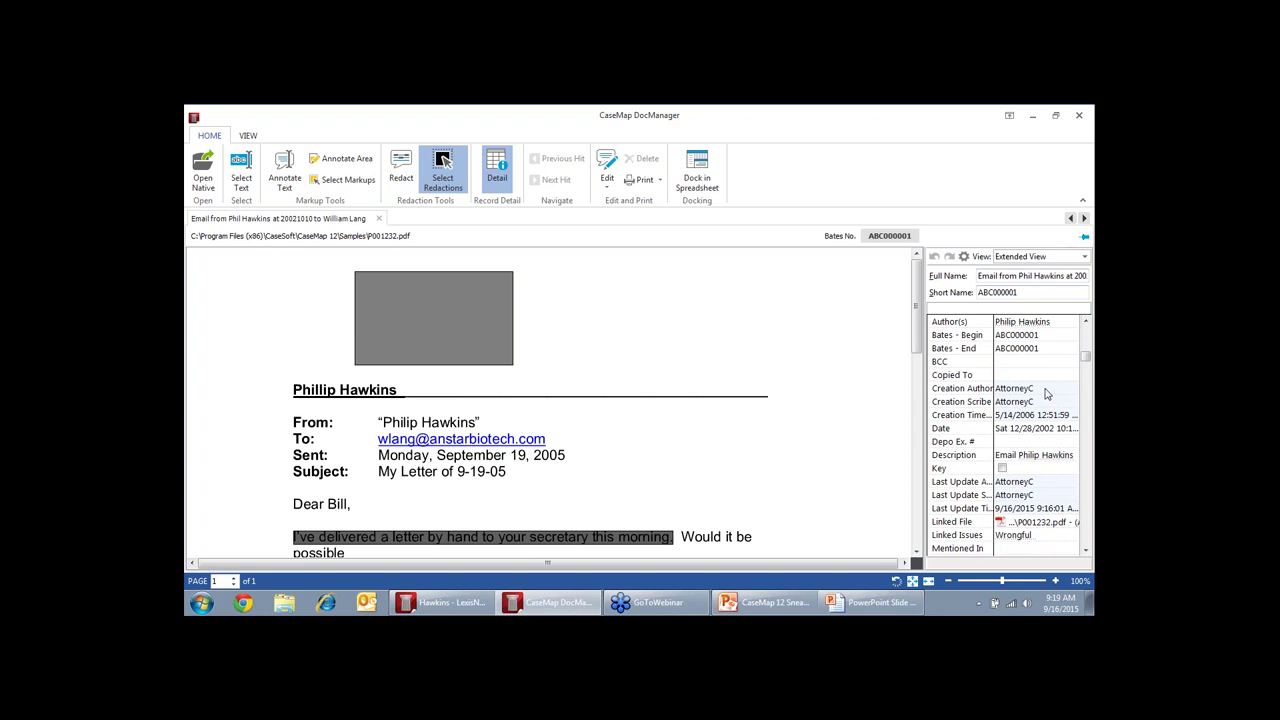
Create 'Custom View' showing Author(s), Recipient(s) and Description, then hide the details panel
click(964, 257)
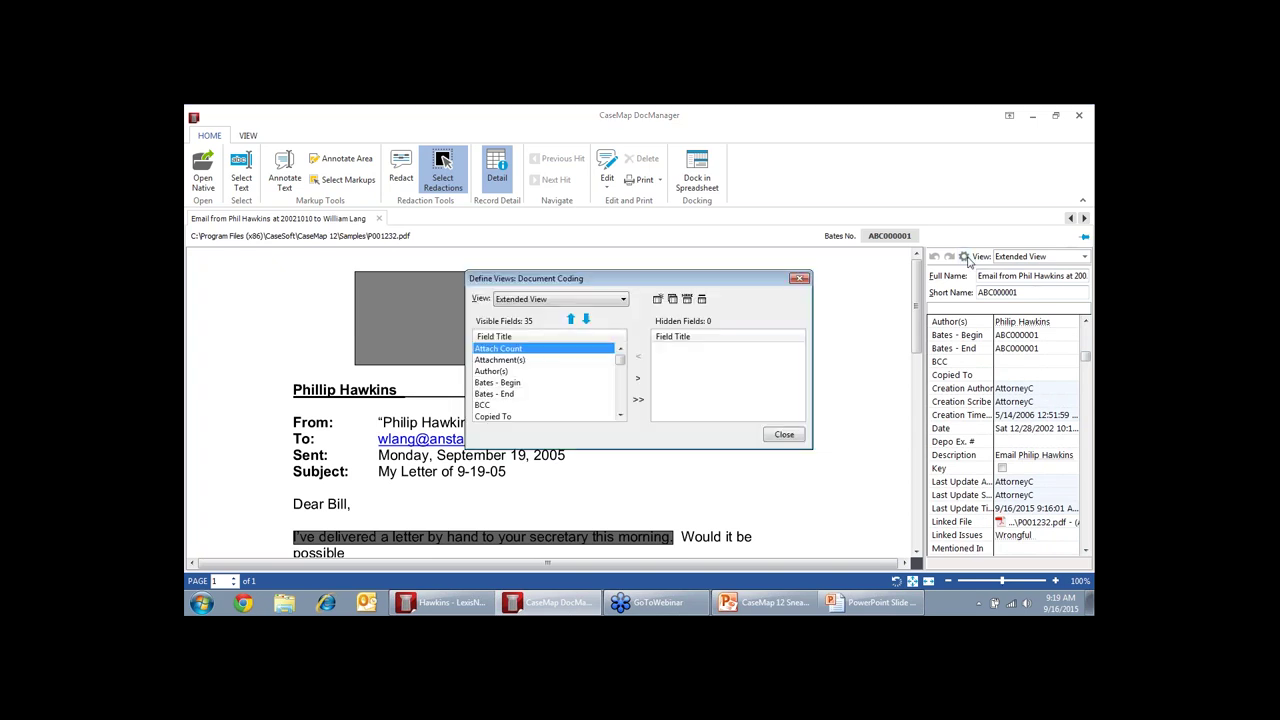
click(657, 300)
text(Custom View)
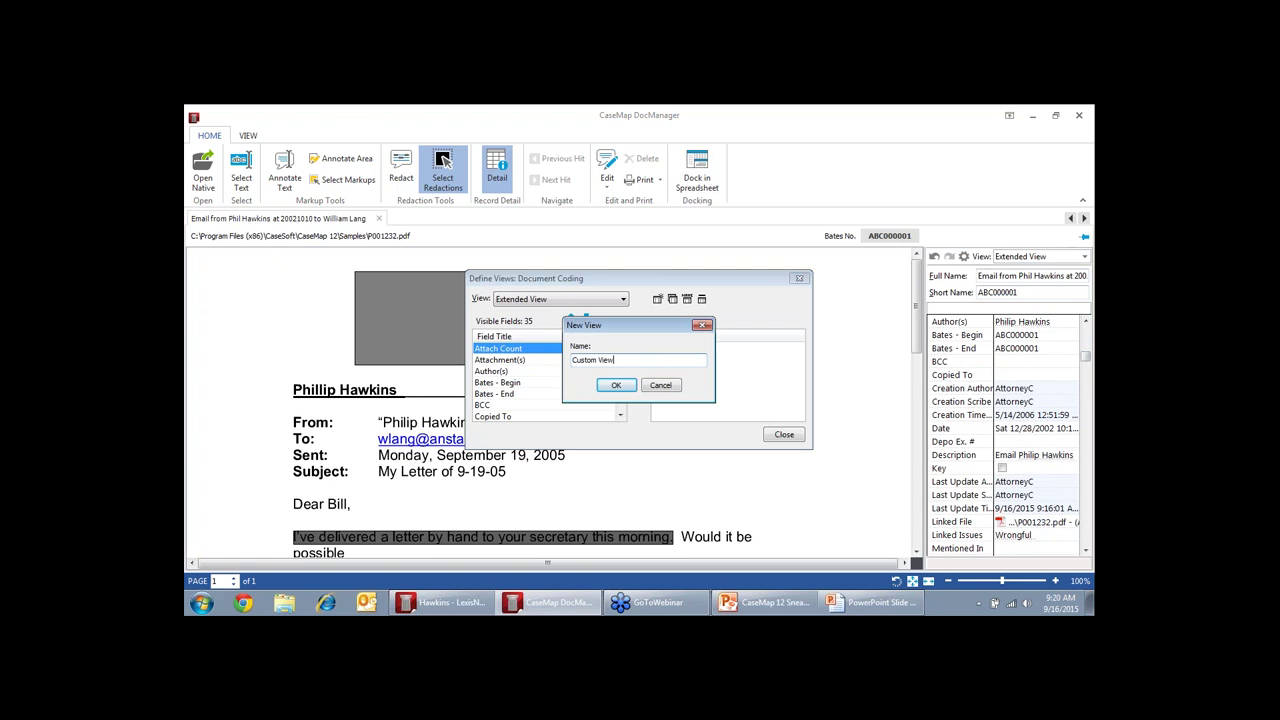
click(617, 386)
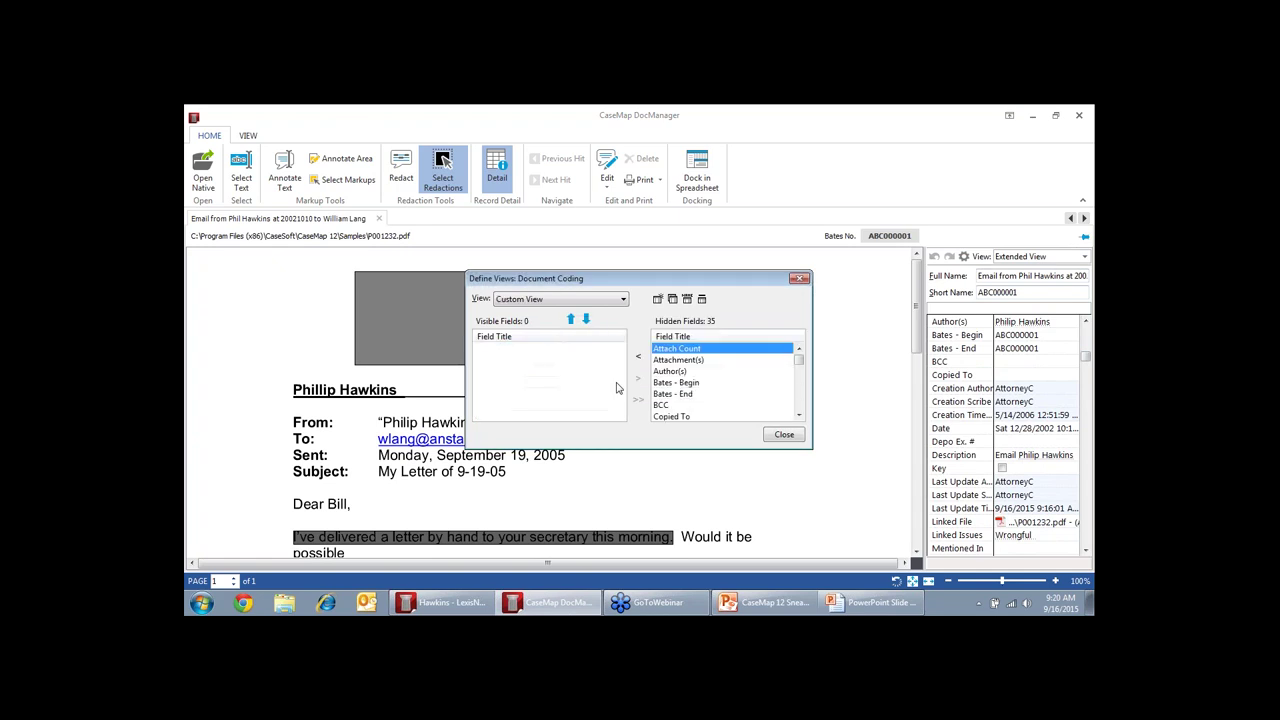
double_click(676, 372)
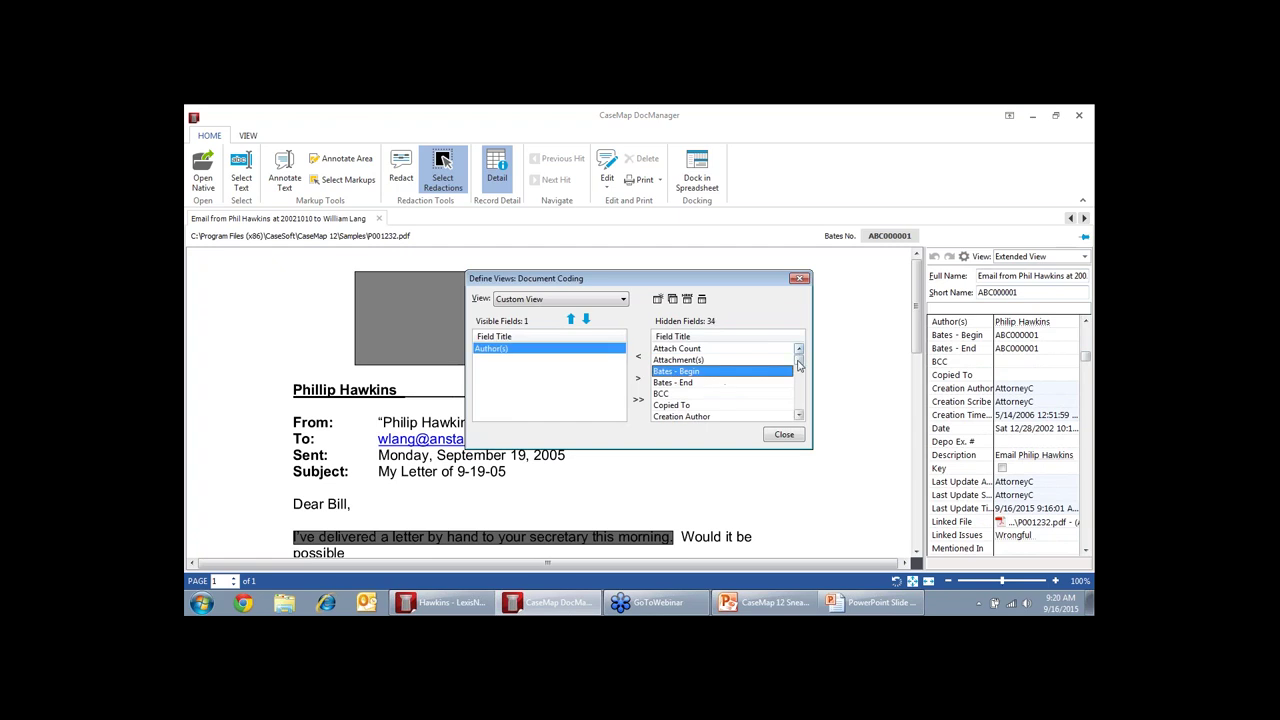
drag(798, 357, 800, 398)
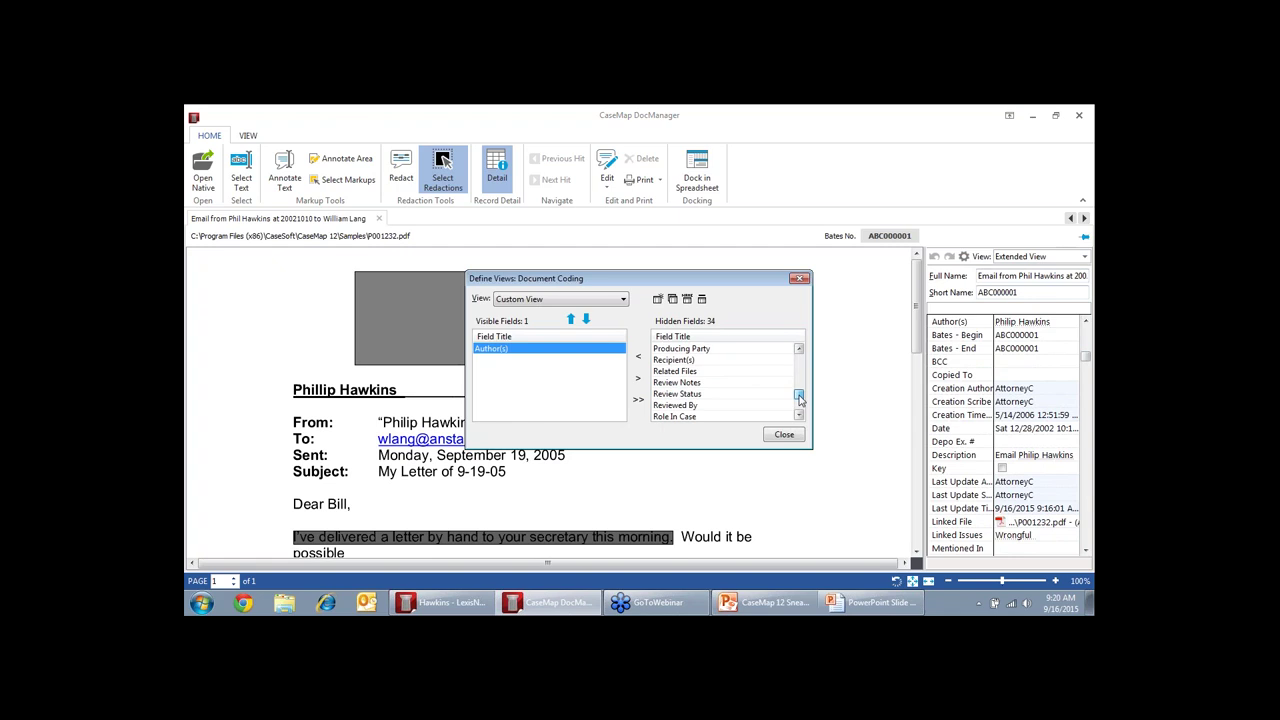
double_click(686, 359)
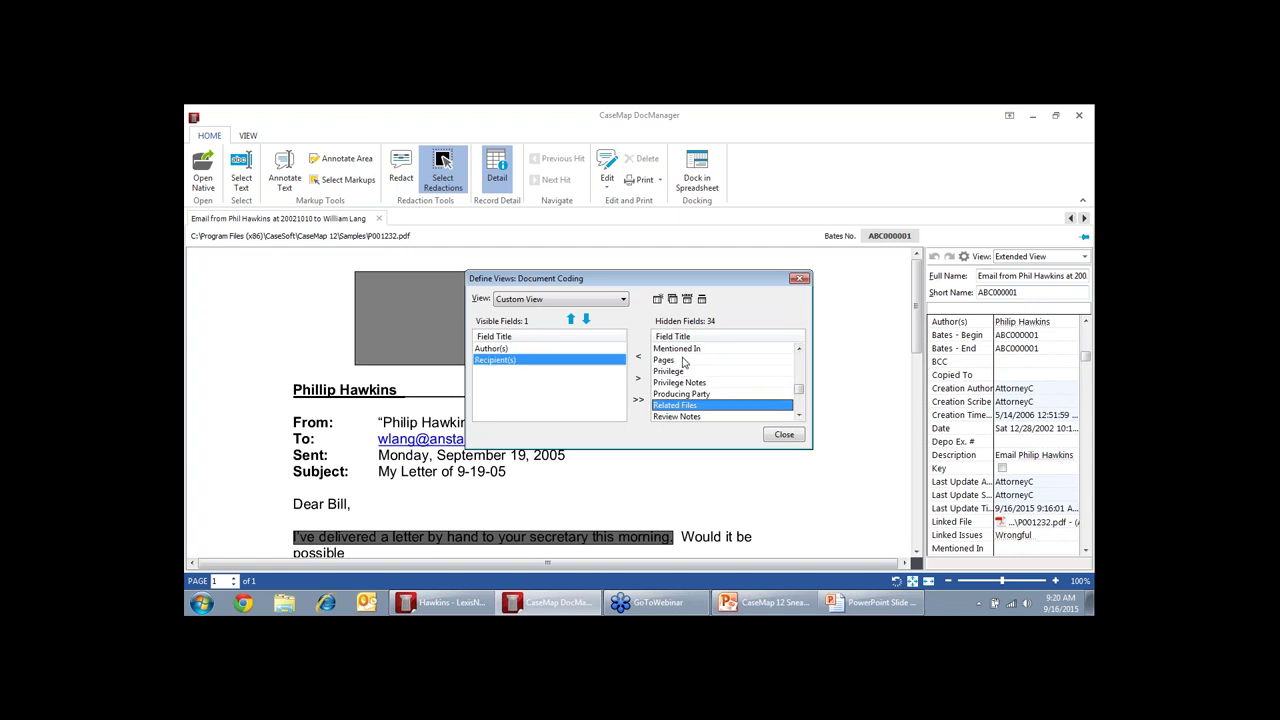
drag(799, 390, 800, 374)
double_click(748, 394)
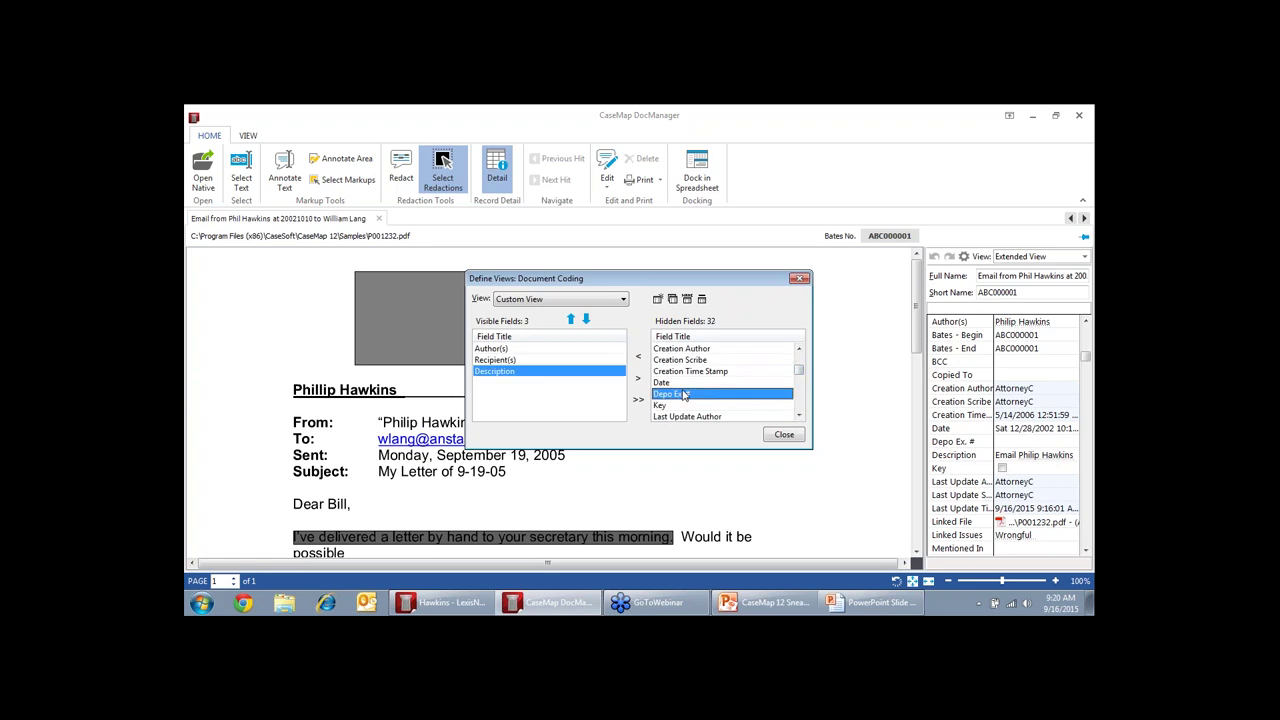
click(784, 434)
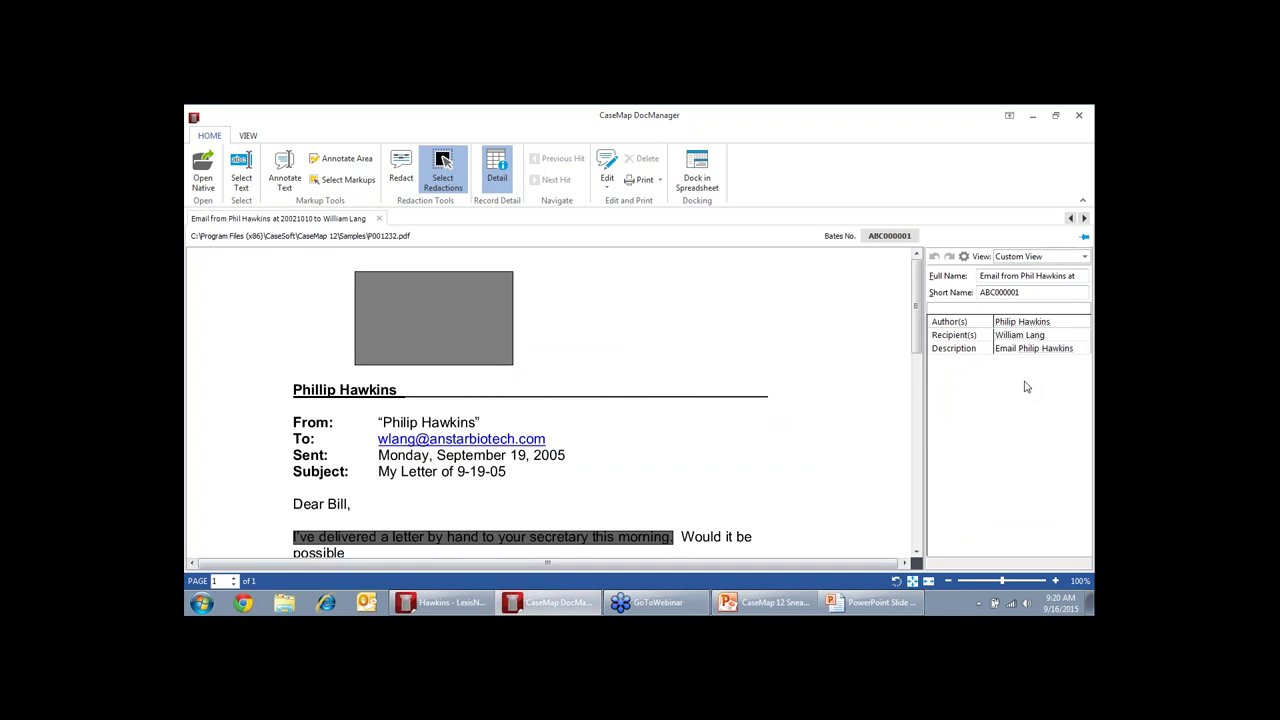
click(490, 185)
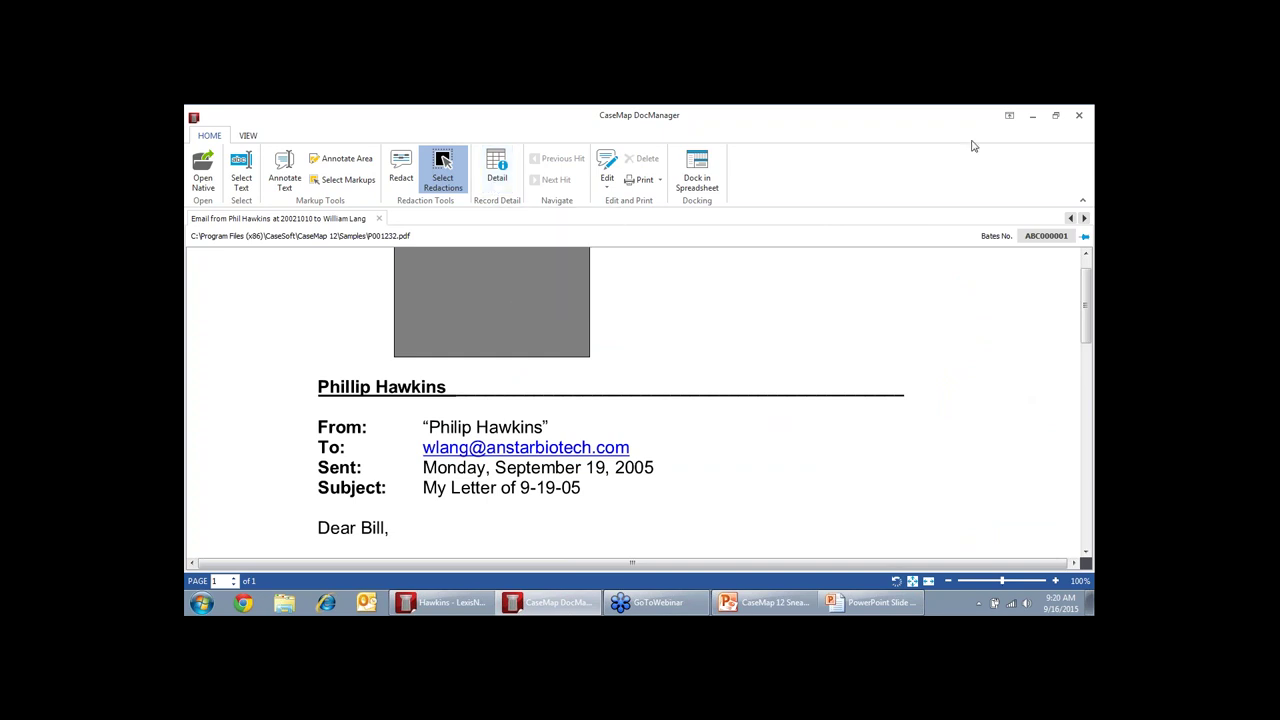
Close DocManager and remove the Work Product filter from the documents list
click(1081, 118)
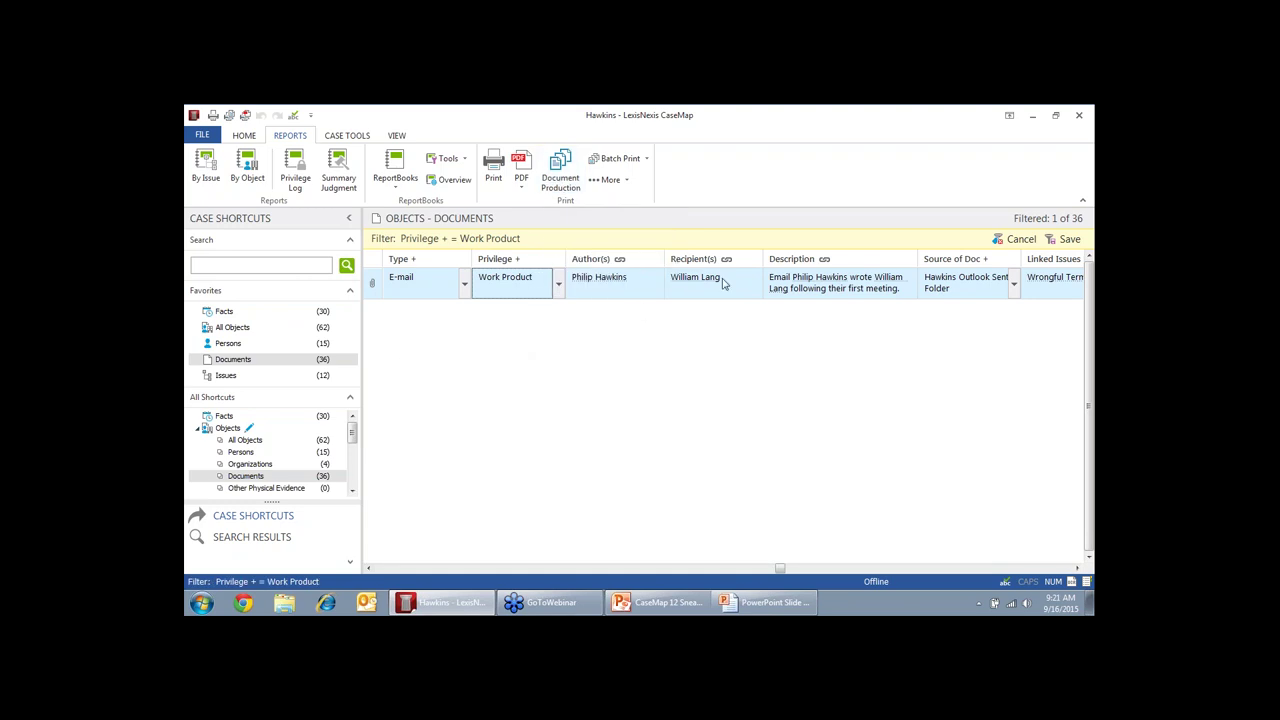
click(1029, 243)
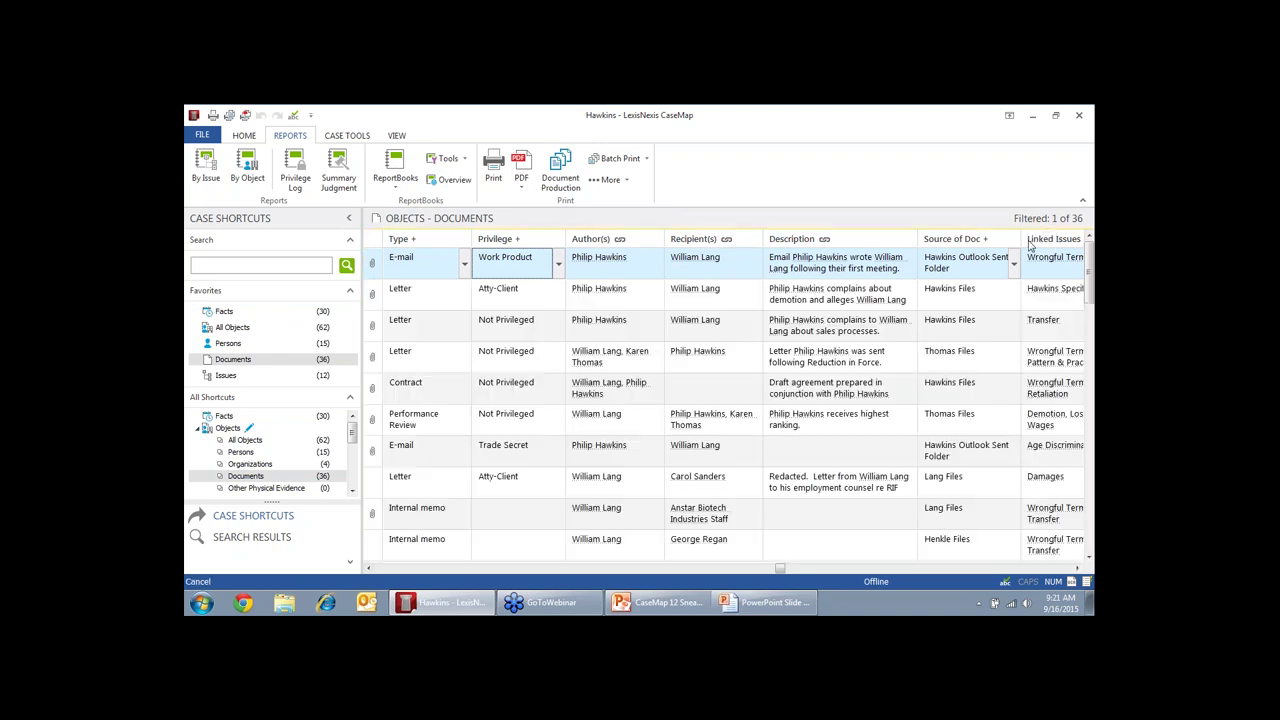
drag(1090, 270, 1090, 240)
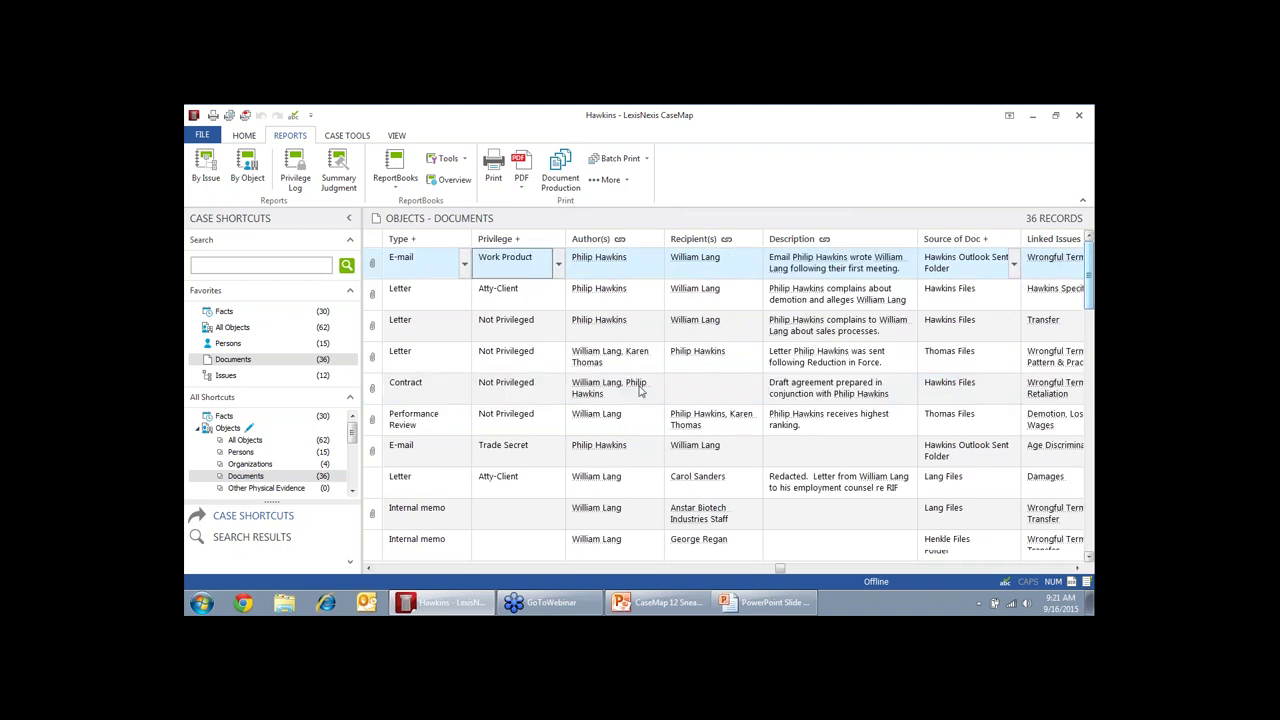
Filter the documents by the Letter row's Atty-Client privilege value, showing 5 of 36
click(500, 478)
right_click(500, 478)
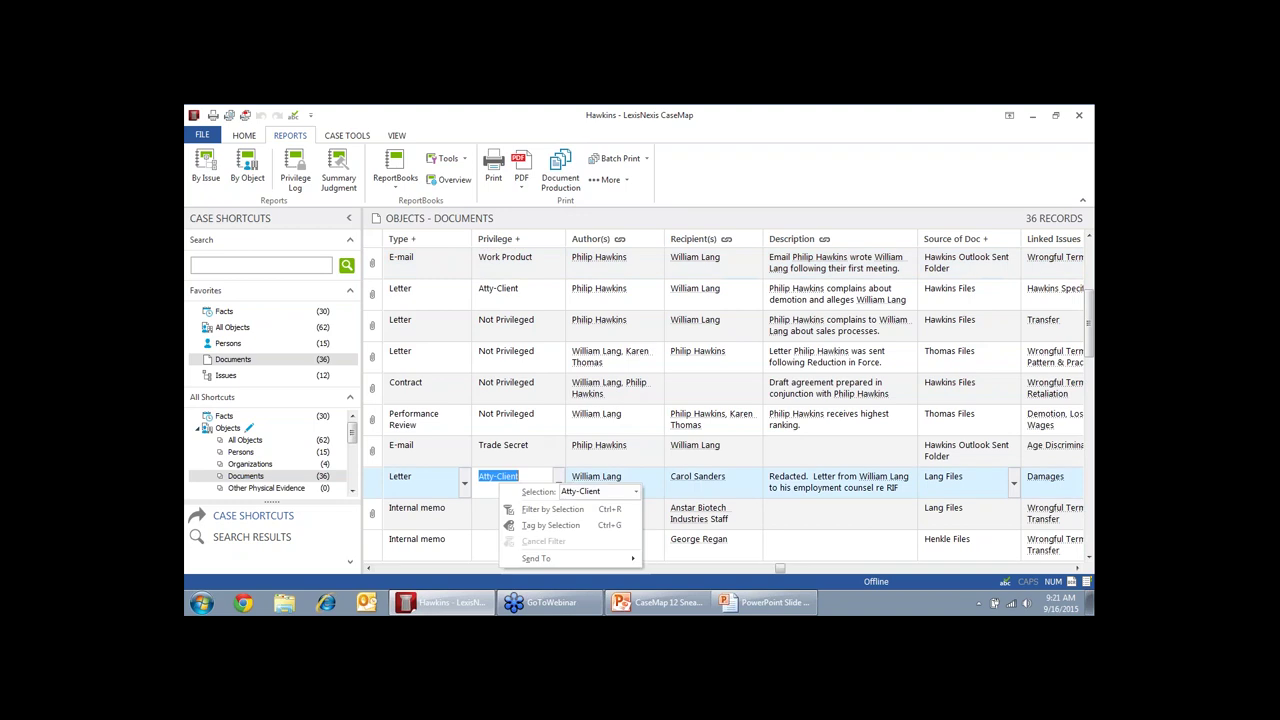
click(535, 511)
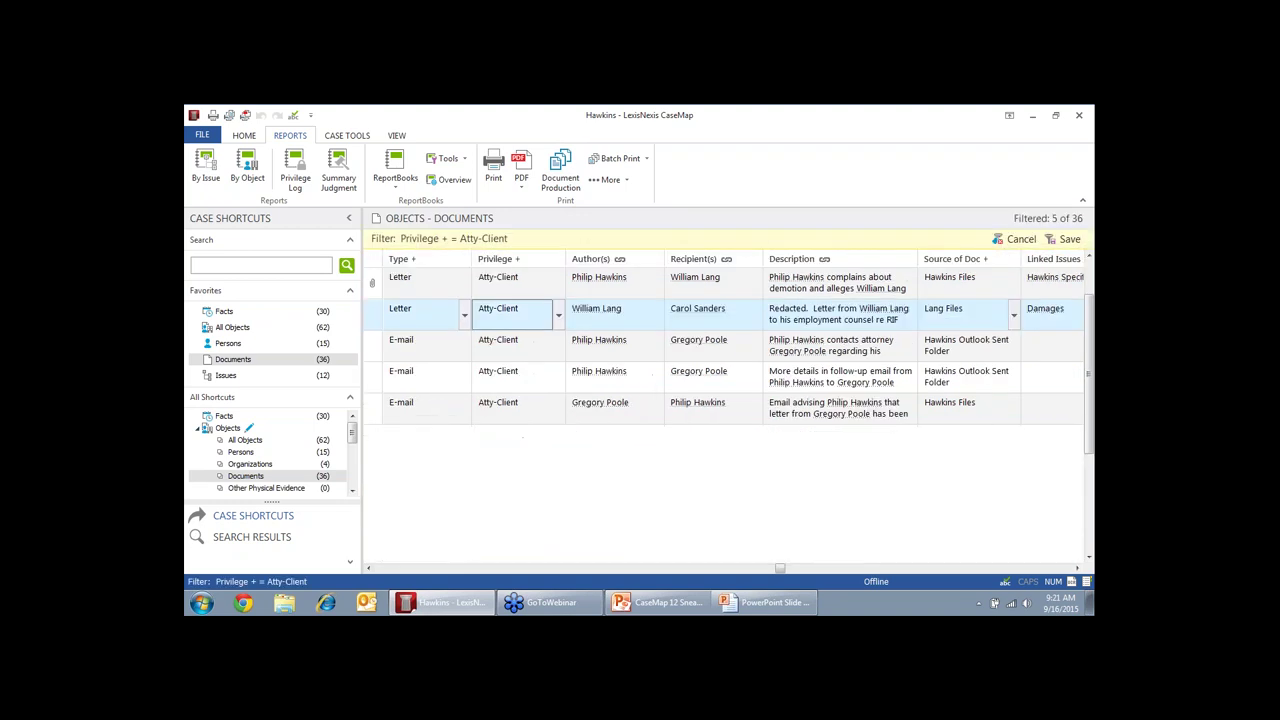
Cancel the production wizard, clear the Atty-Client filter to show all 36 documents, and restart it
click(553, 180)
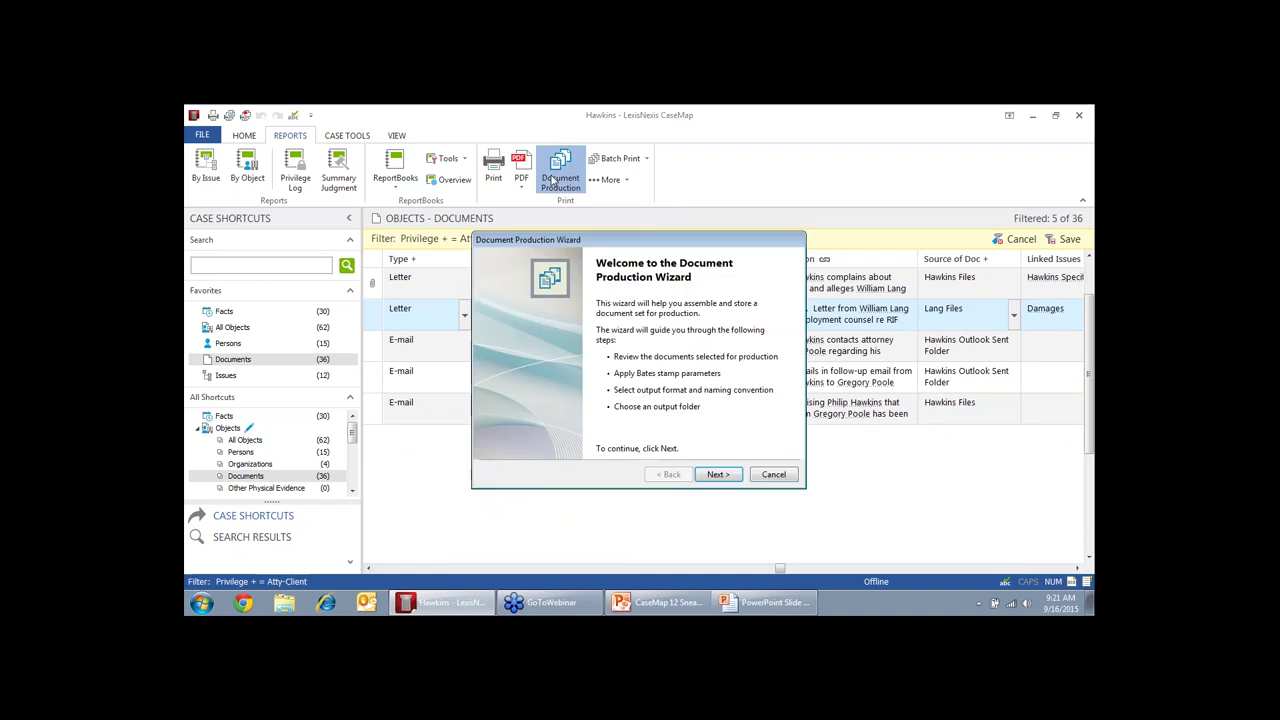
click(774, 475)
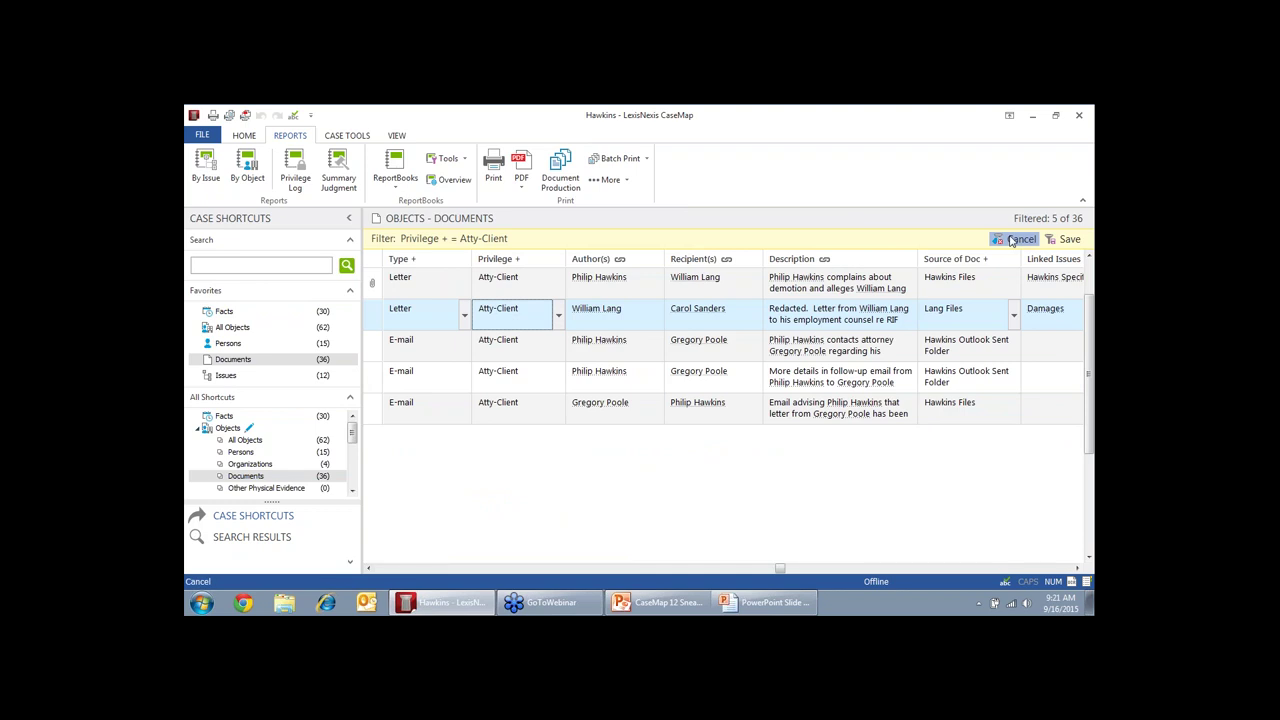
click(1020, 239)
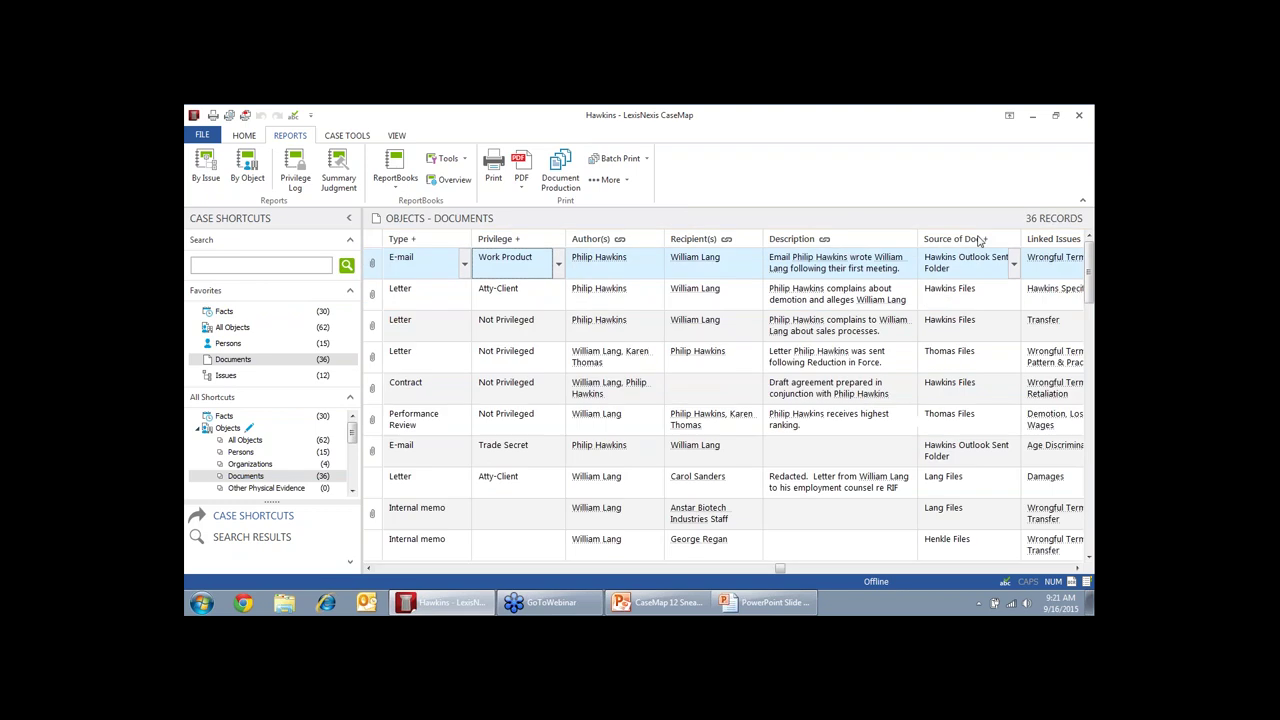
click(561, 168)
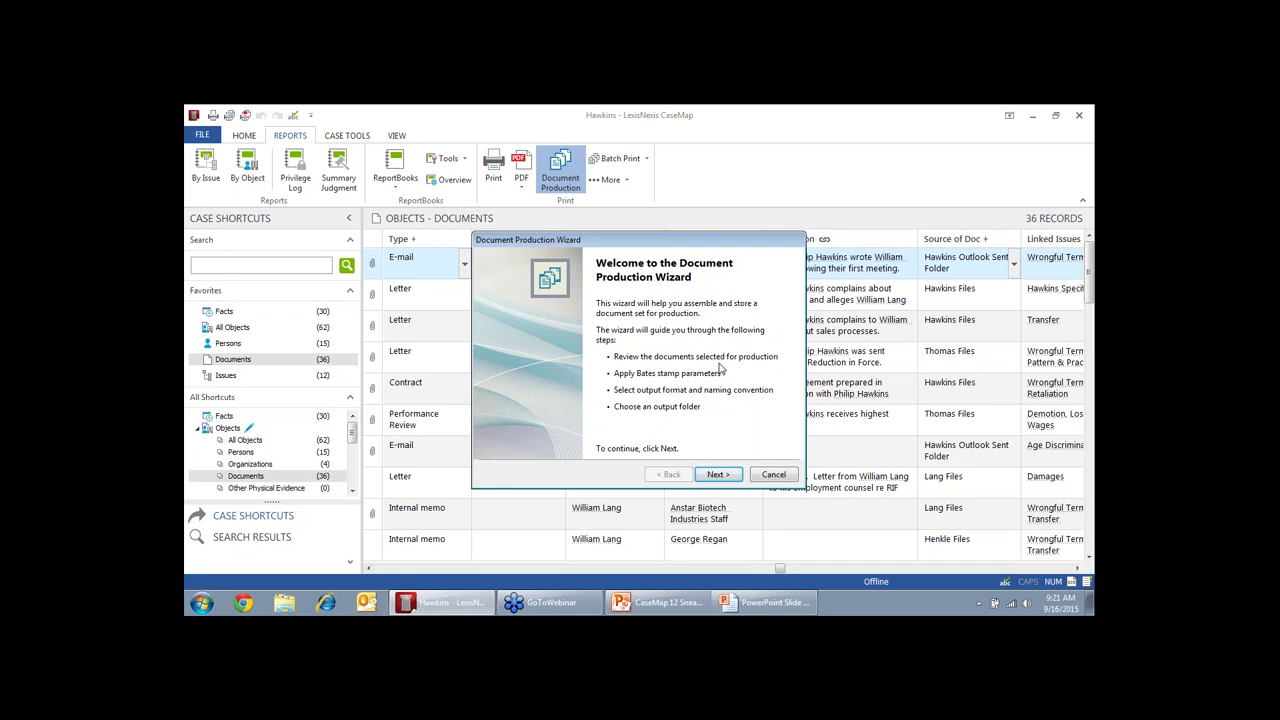
Produce All Documents except HTMLDoc.htm, leaving 7 files in the production list
click(719, 475)
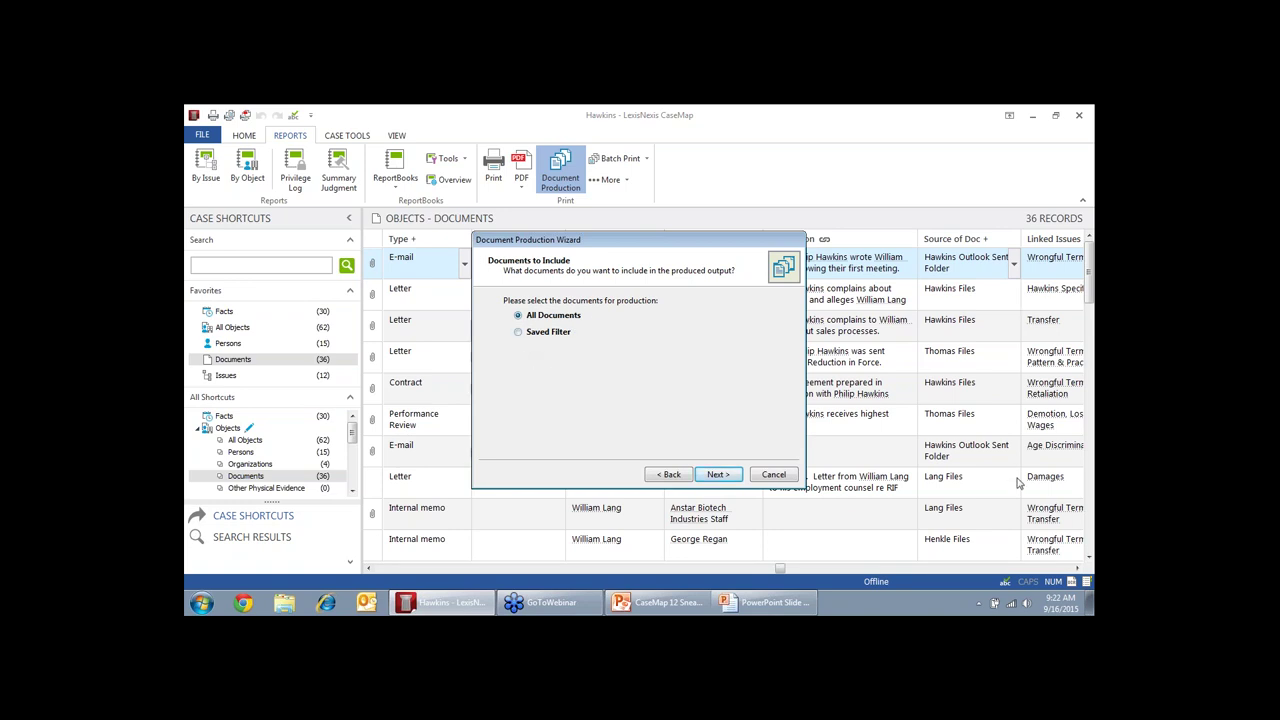
click(545, 336)
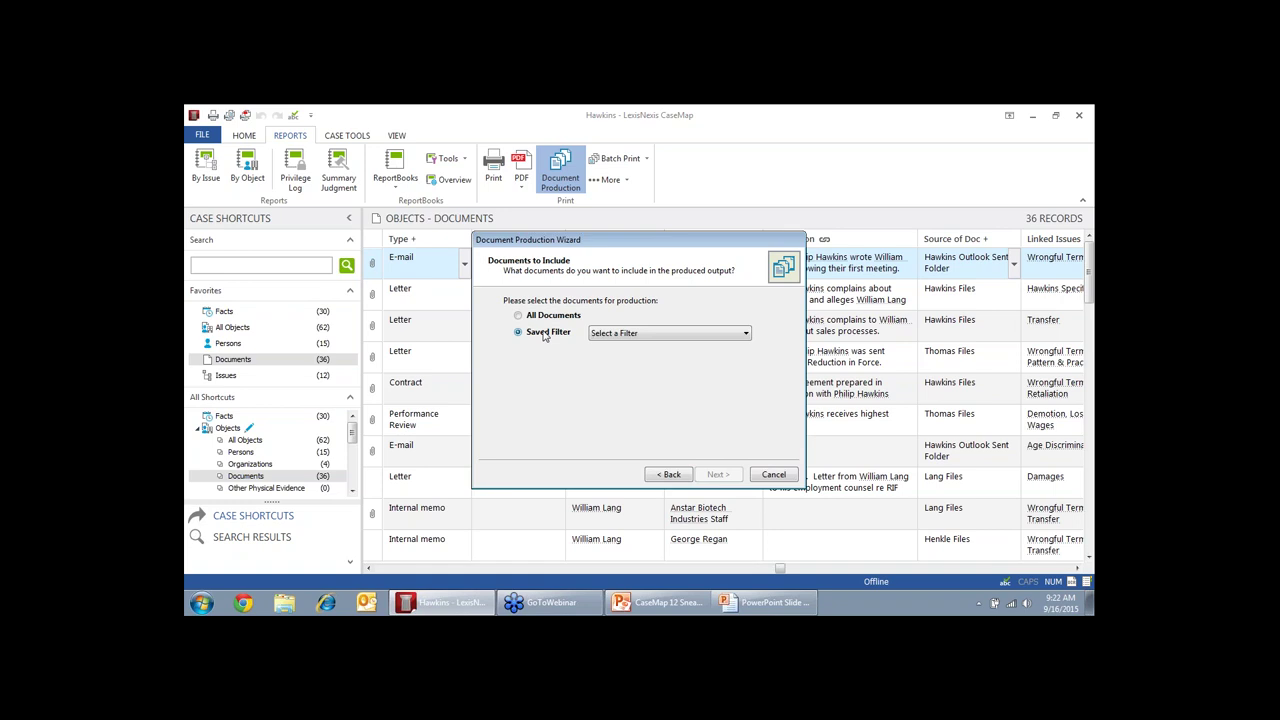
click(682, 333)
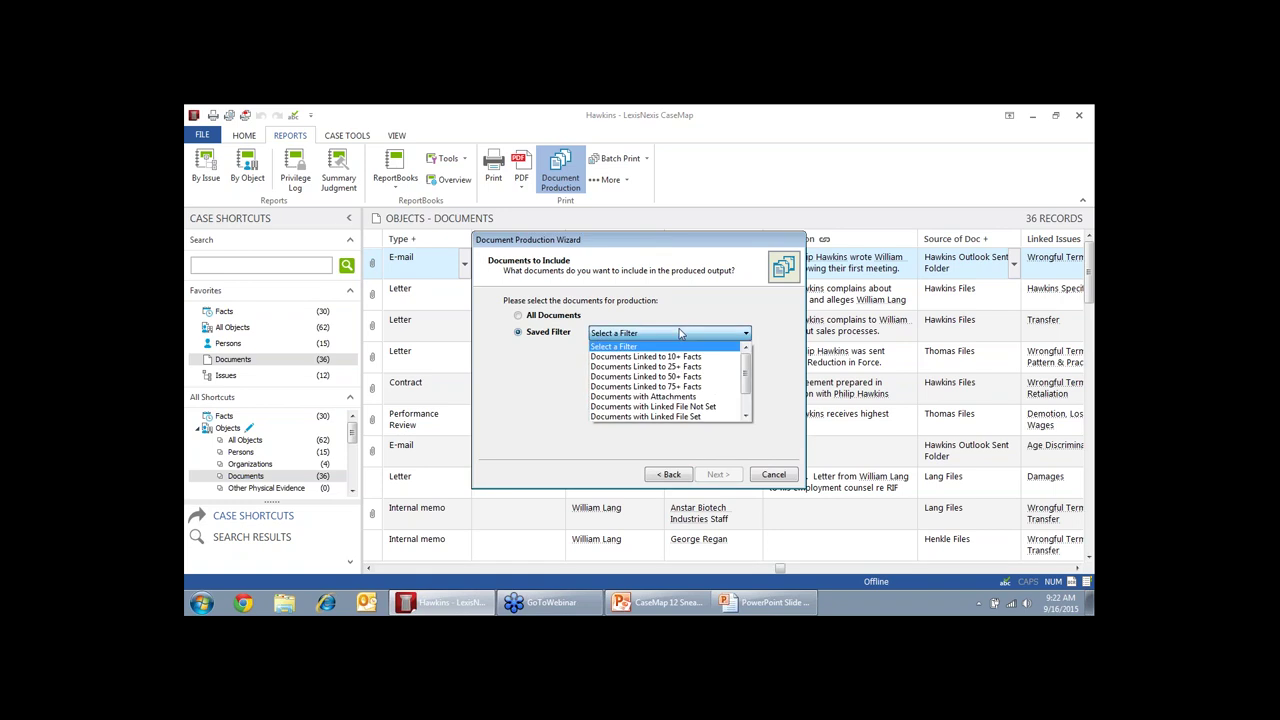
click(680, 333)
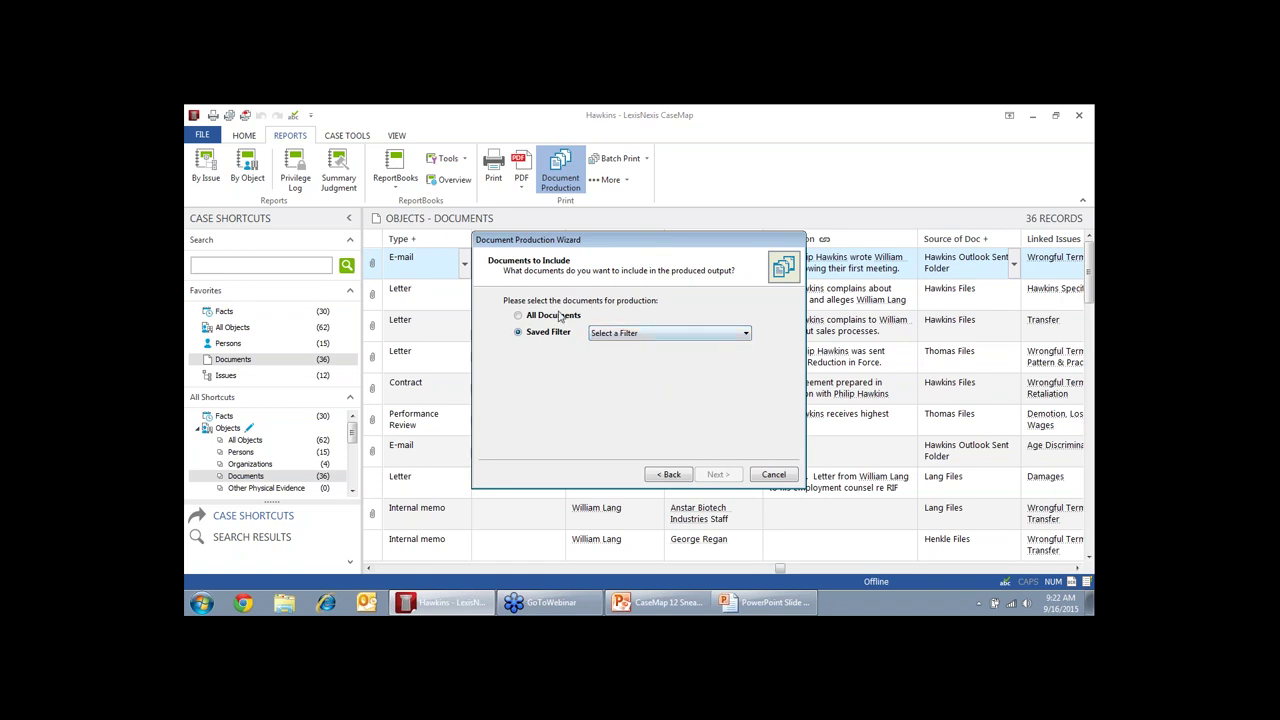
click(520, 316)
click(719, 476)
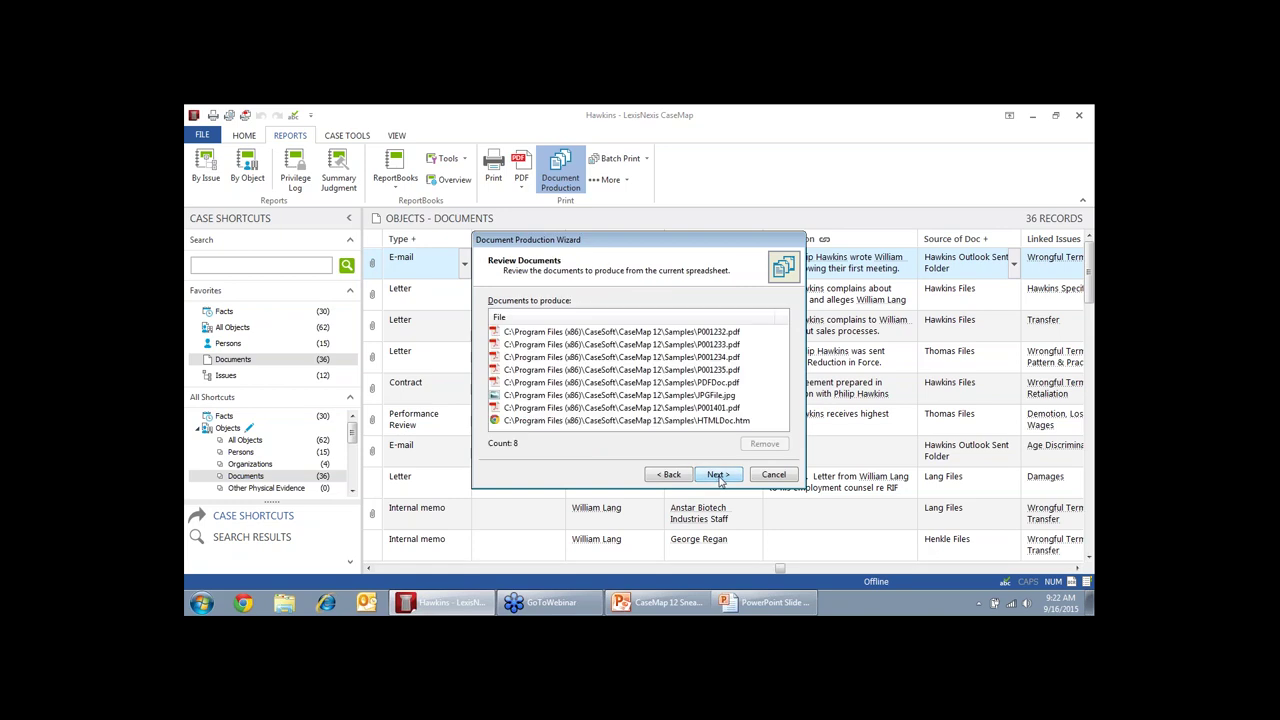
click(652, 423)
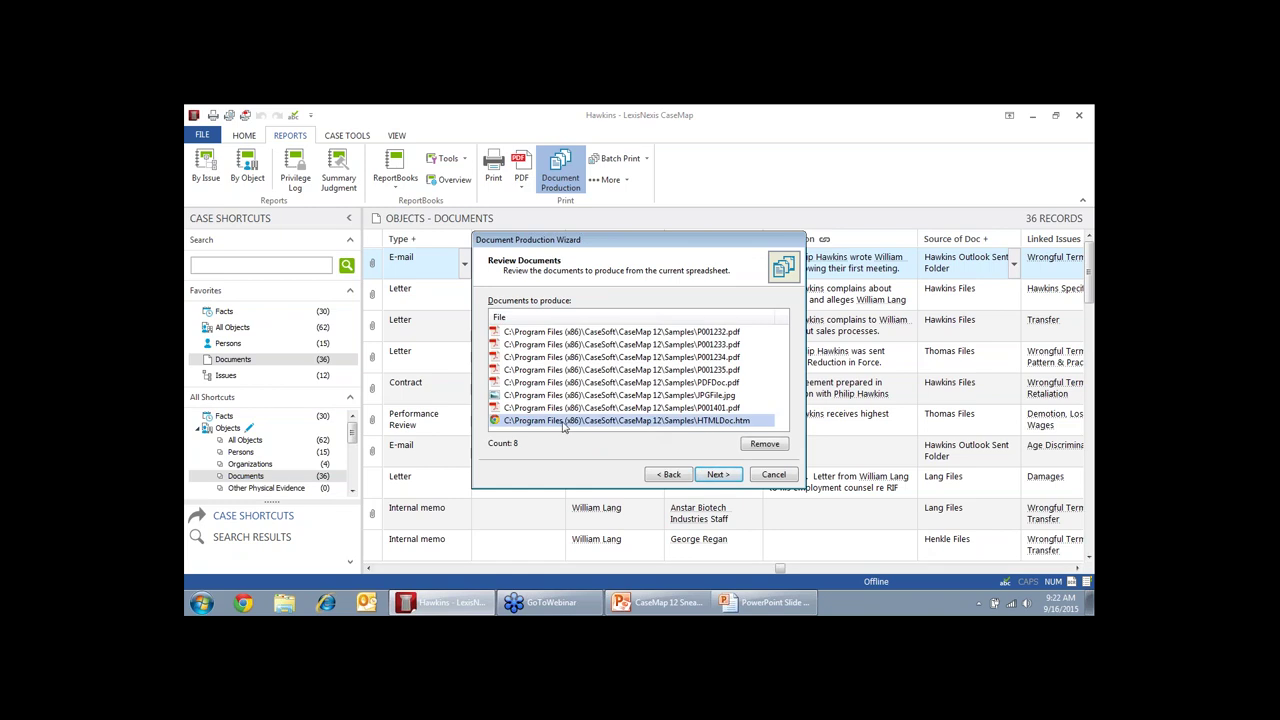
click(763, 448)
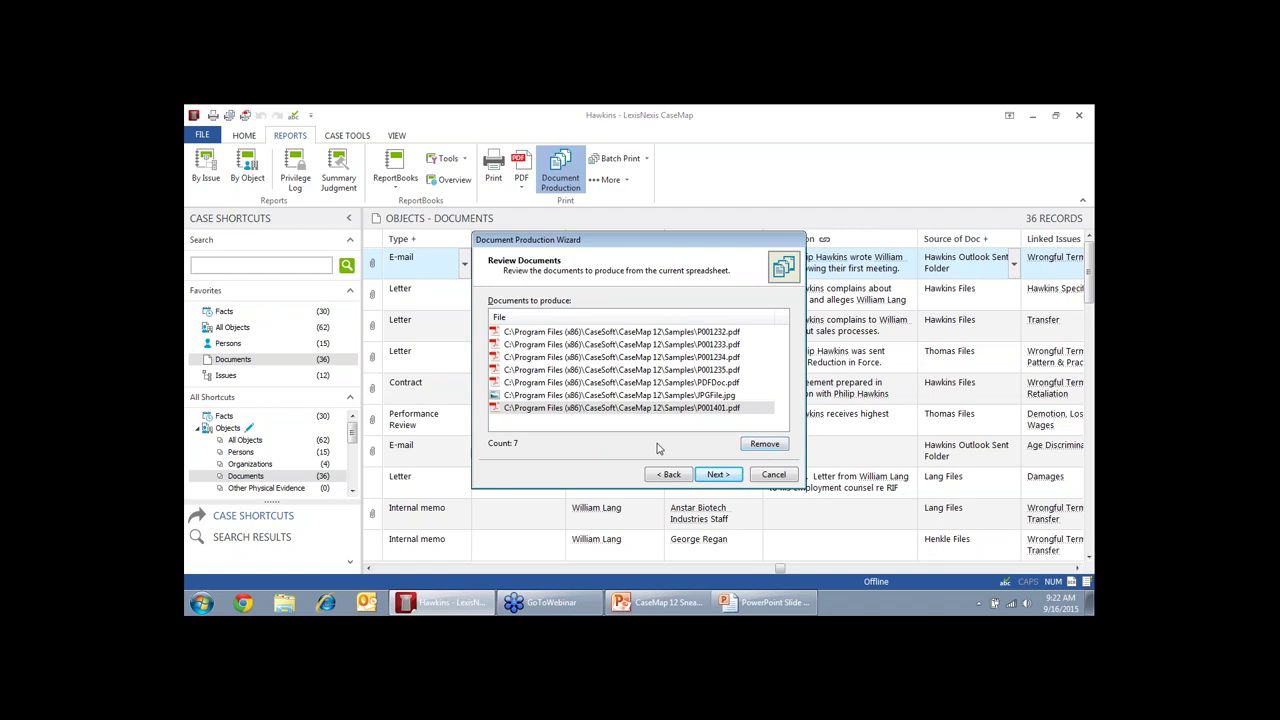
click(720, 476)
Set the Bates stamp prefix to ABC with 8 digits, placed at Bottom Right
click(567, 318)
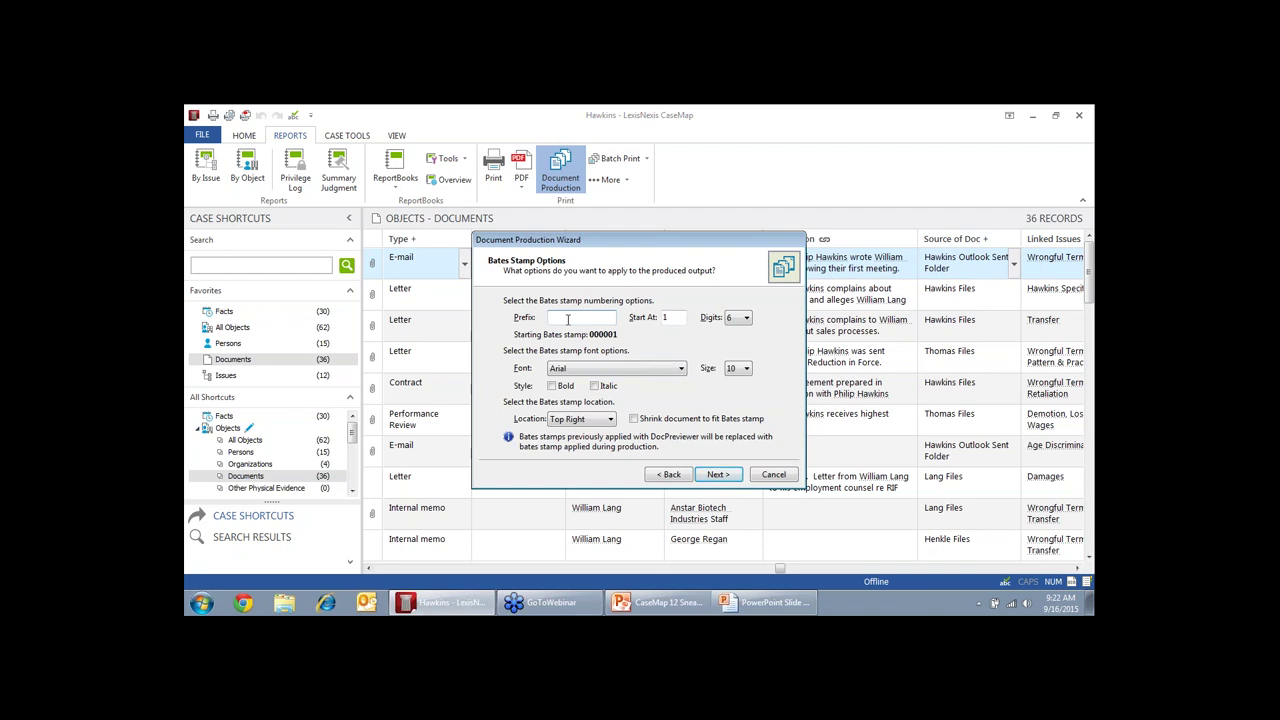
text(ABC)
click(741, 318)
click(735, 370)
click(612, 420)
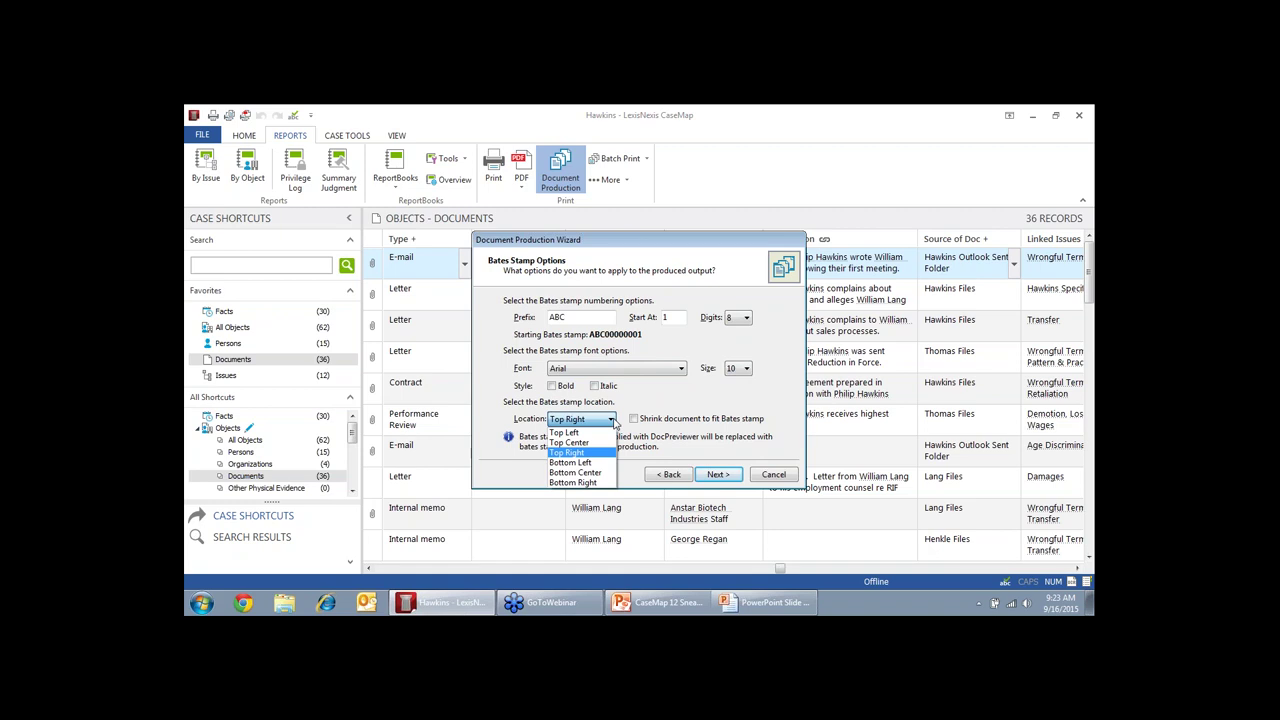
click(575, 483)
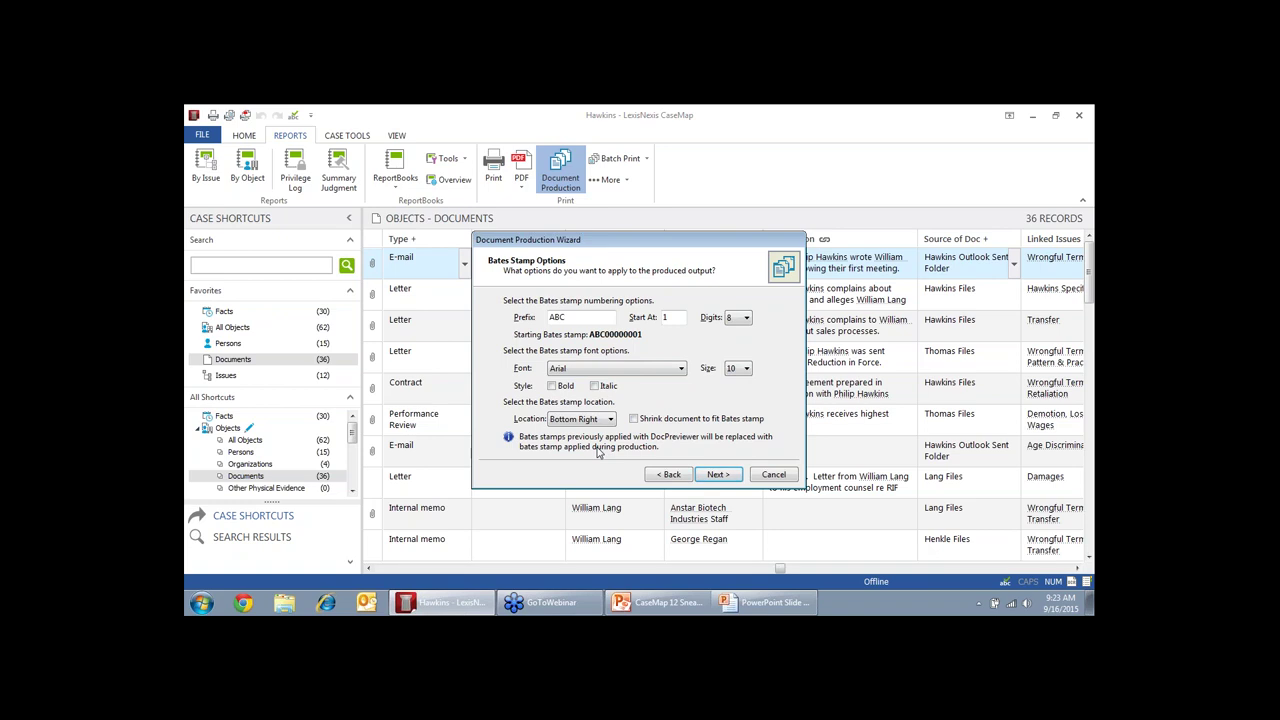
Place JPGFile.jpg second in the Bates stamping order, right after P001232.pdf
click(718, 475)
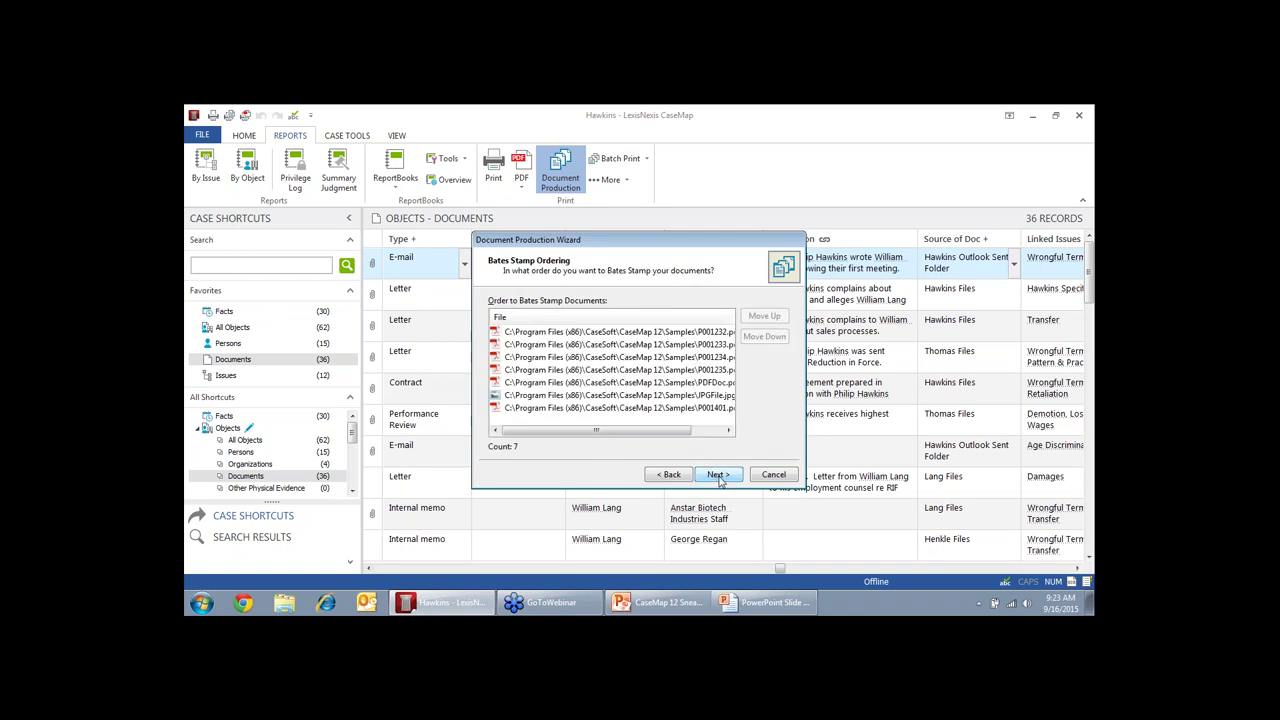
drag(647, 436, 686, 424)
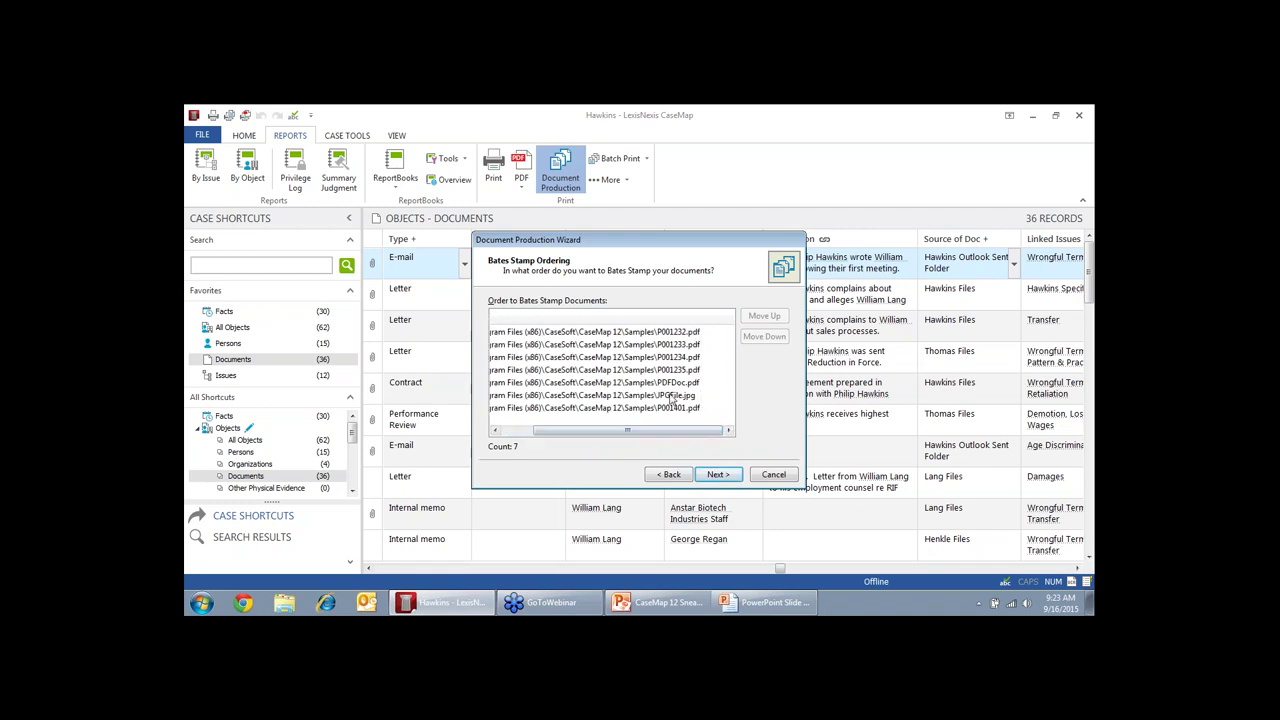
click(690, 395)
click(764, 316)
click(764, 316)
click(764, 316)
click(764, 316)
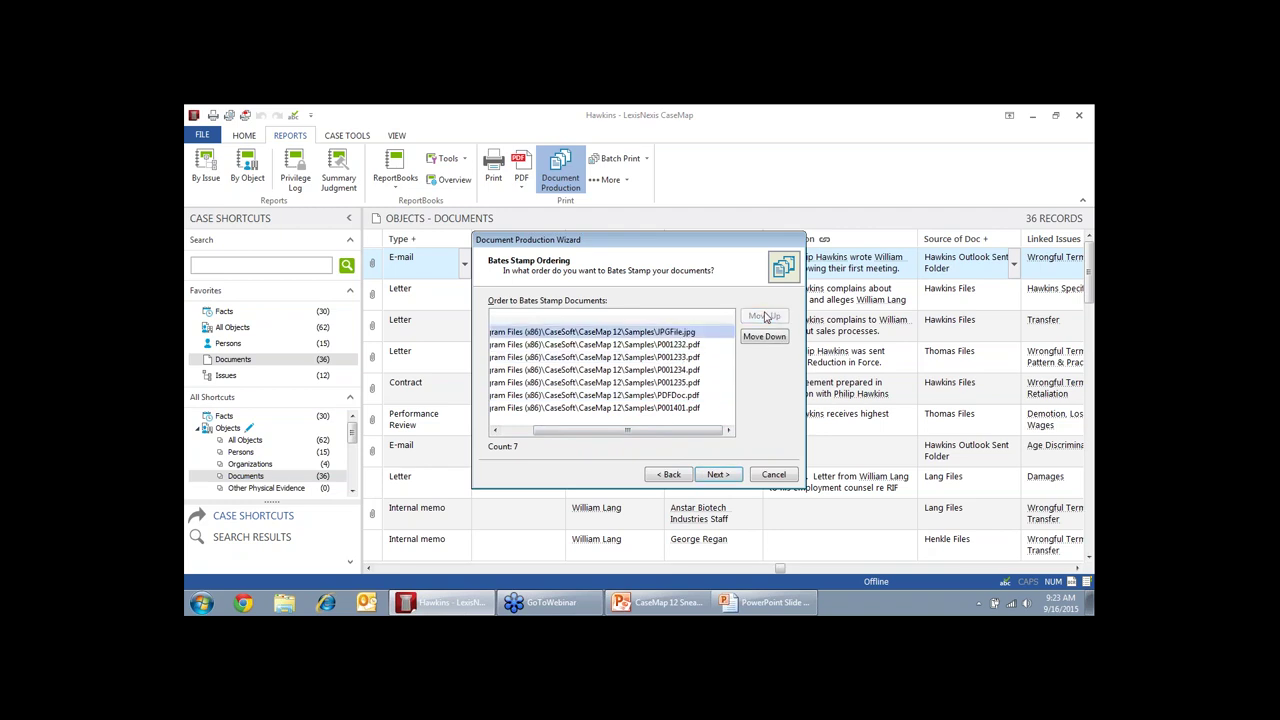
click(765, 337)
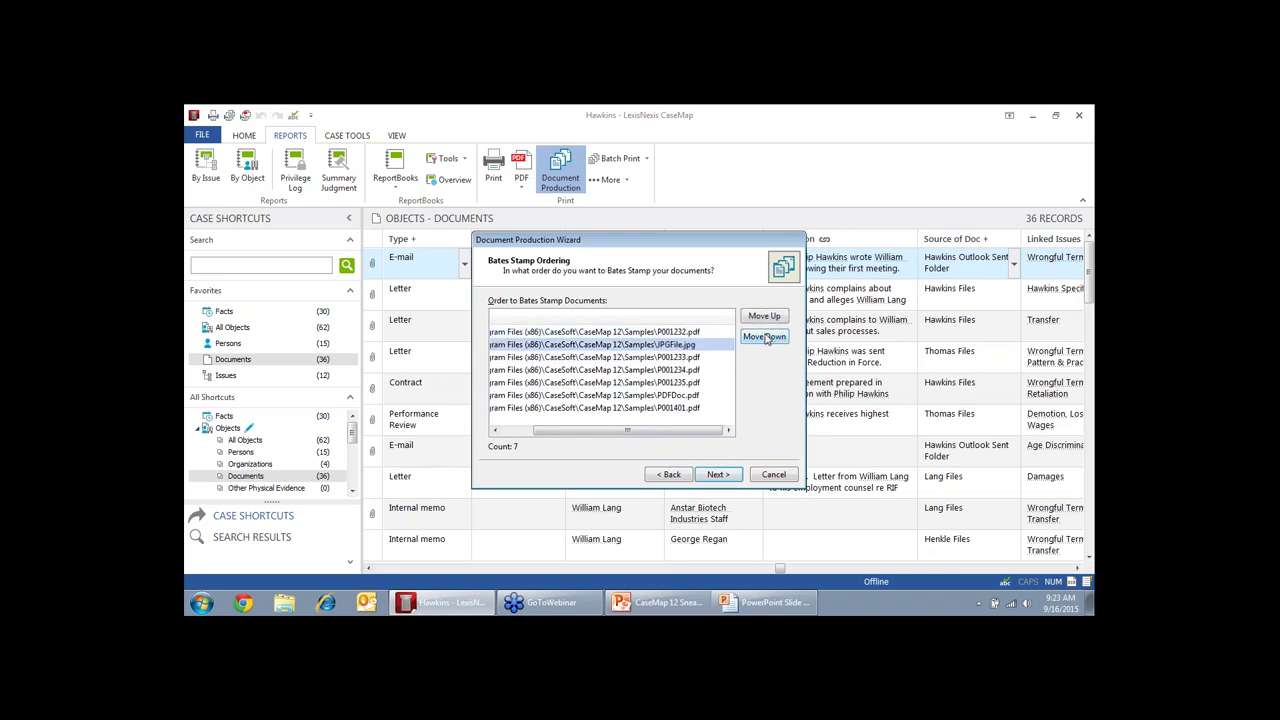
click(720, 475)
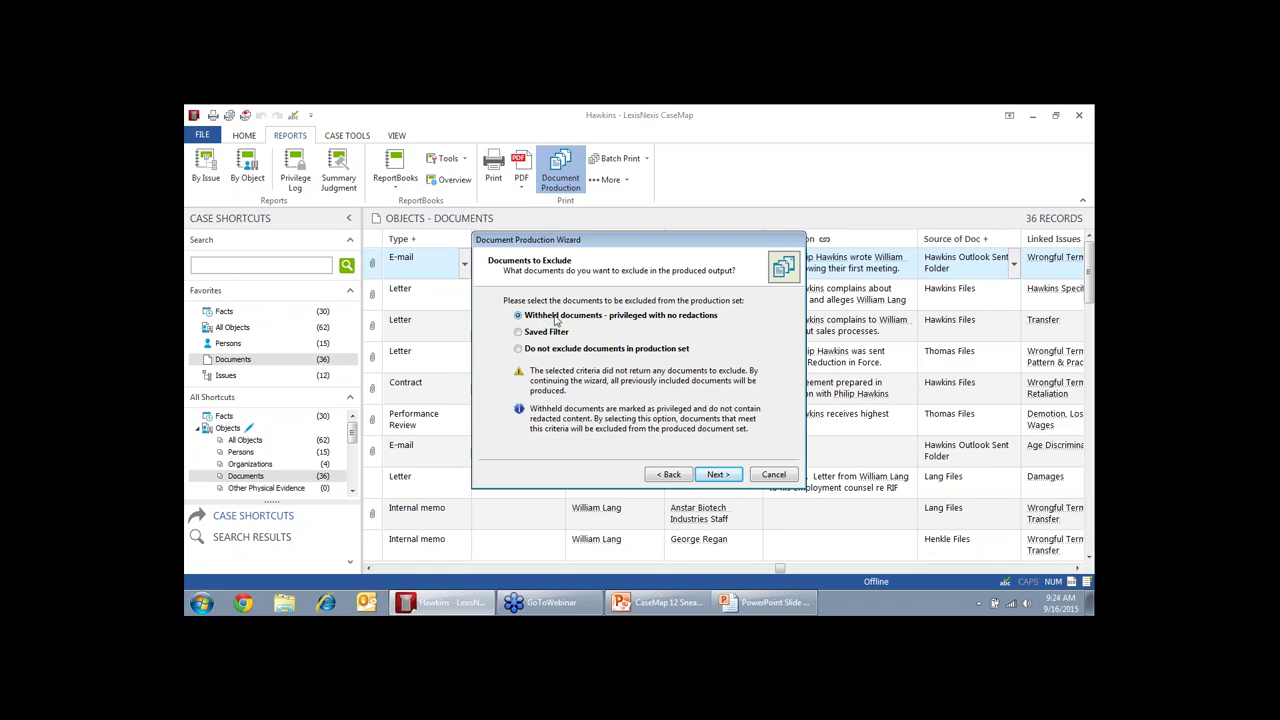
Exclude documents by saved filter, trying Documents with Attachments, 75+ Facts and Linked File filters
click(722, 476)
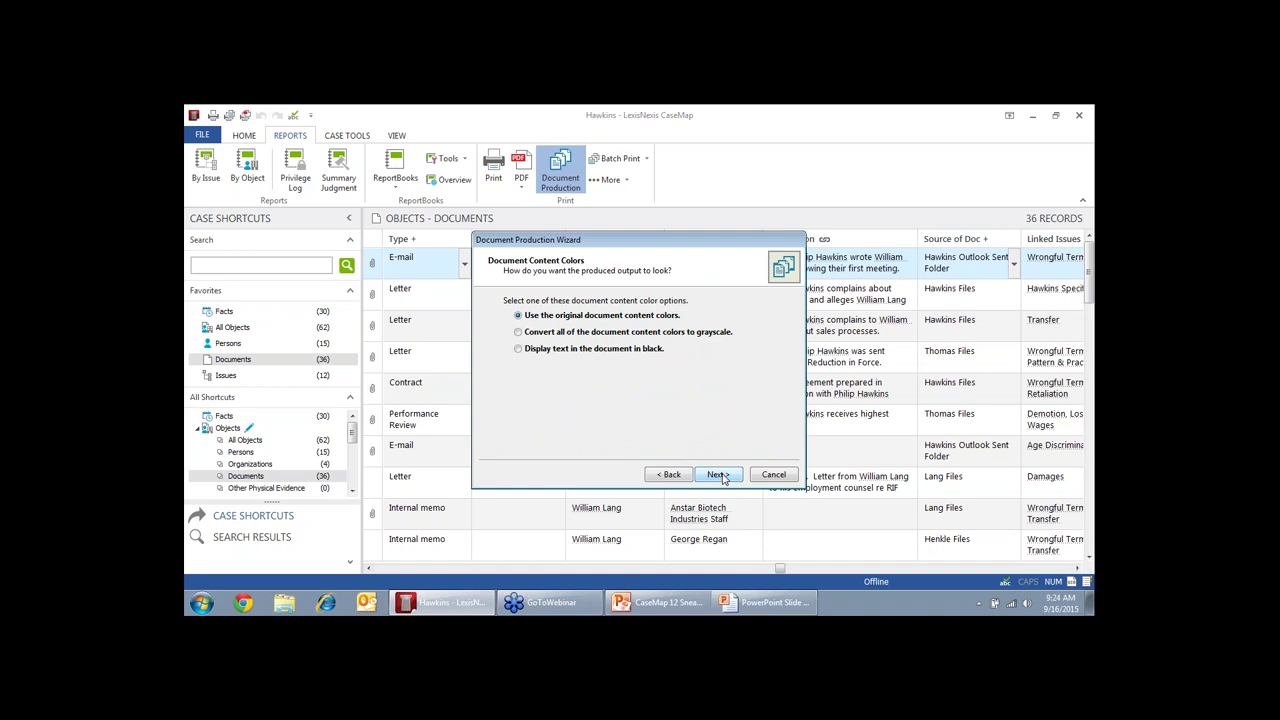
click(684, 474)
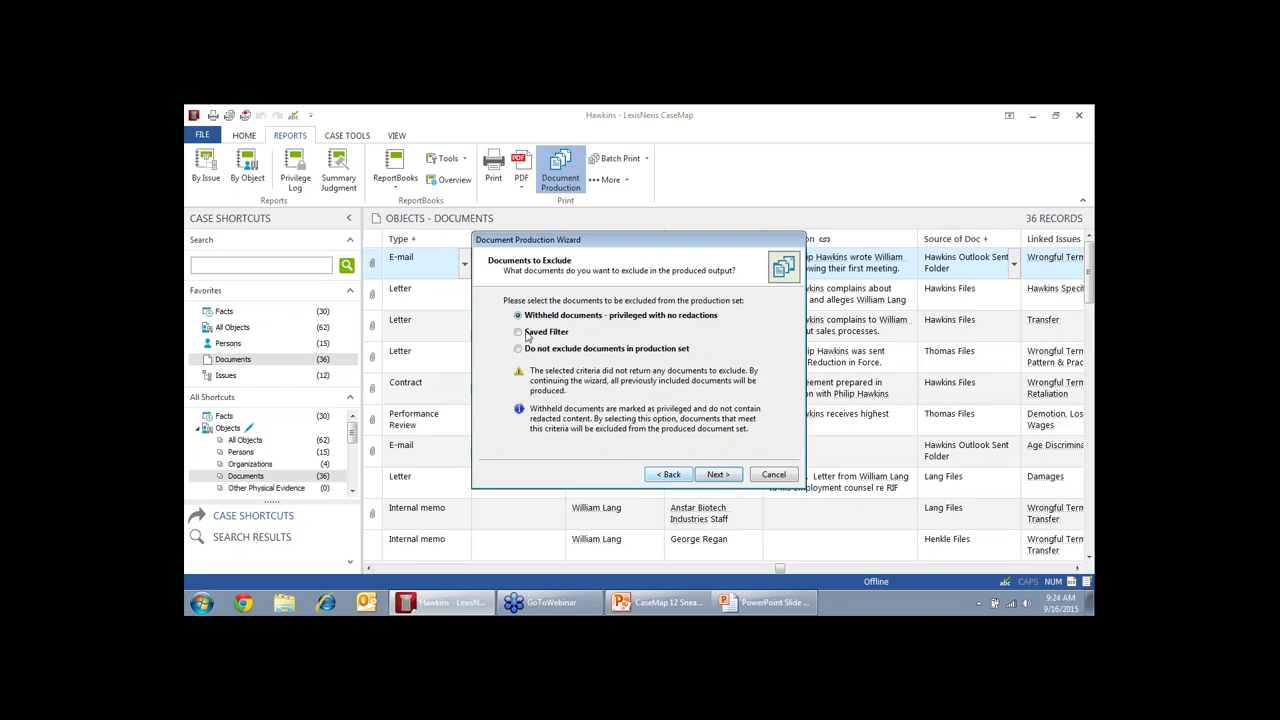
click(519, 333)
click(670, 333)
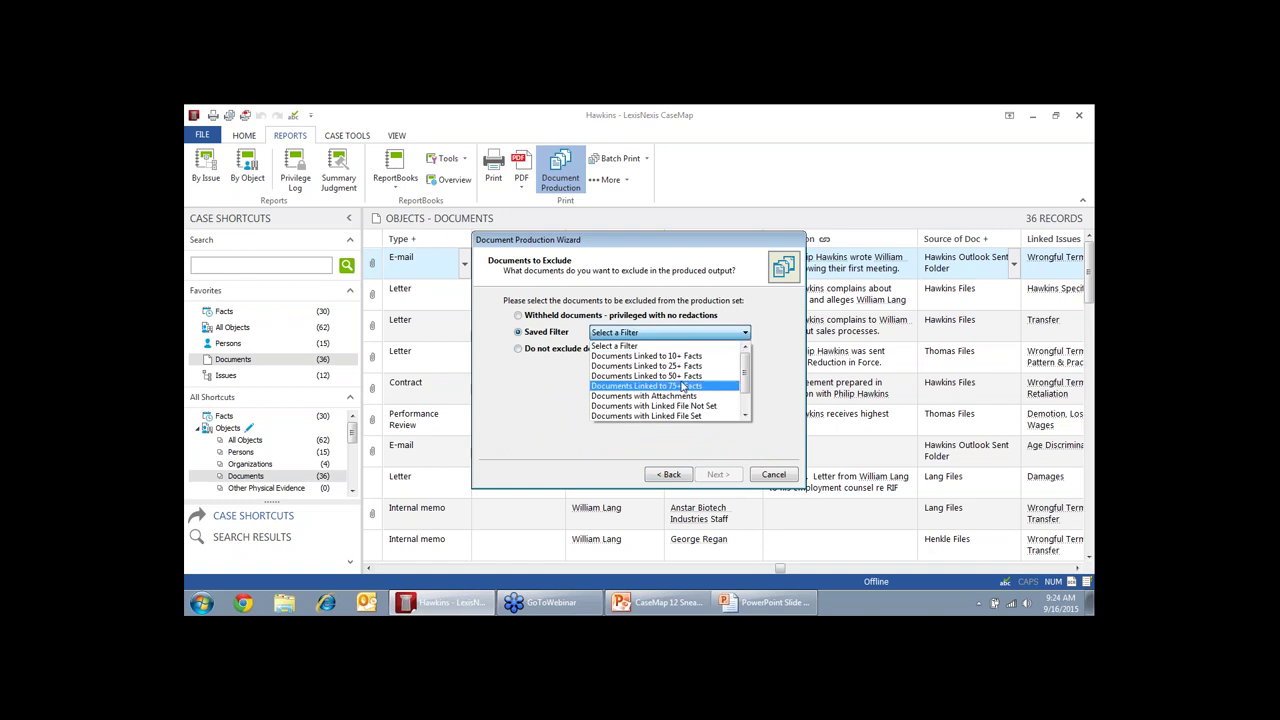
click(680, 398)
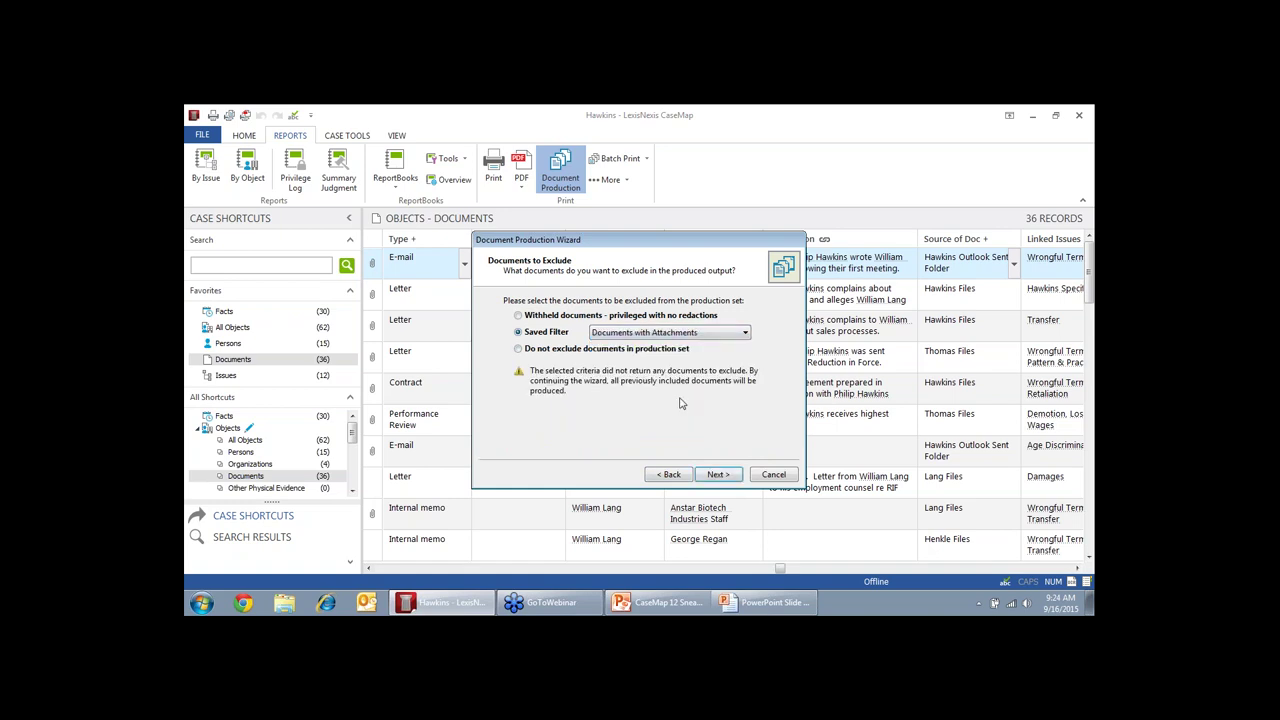
click(728, 338)
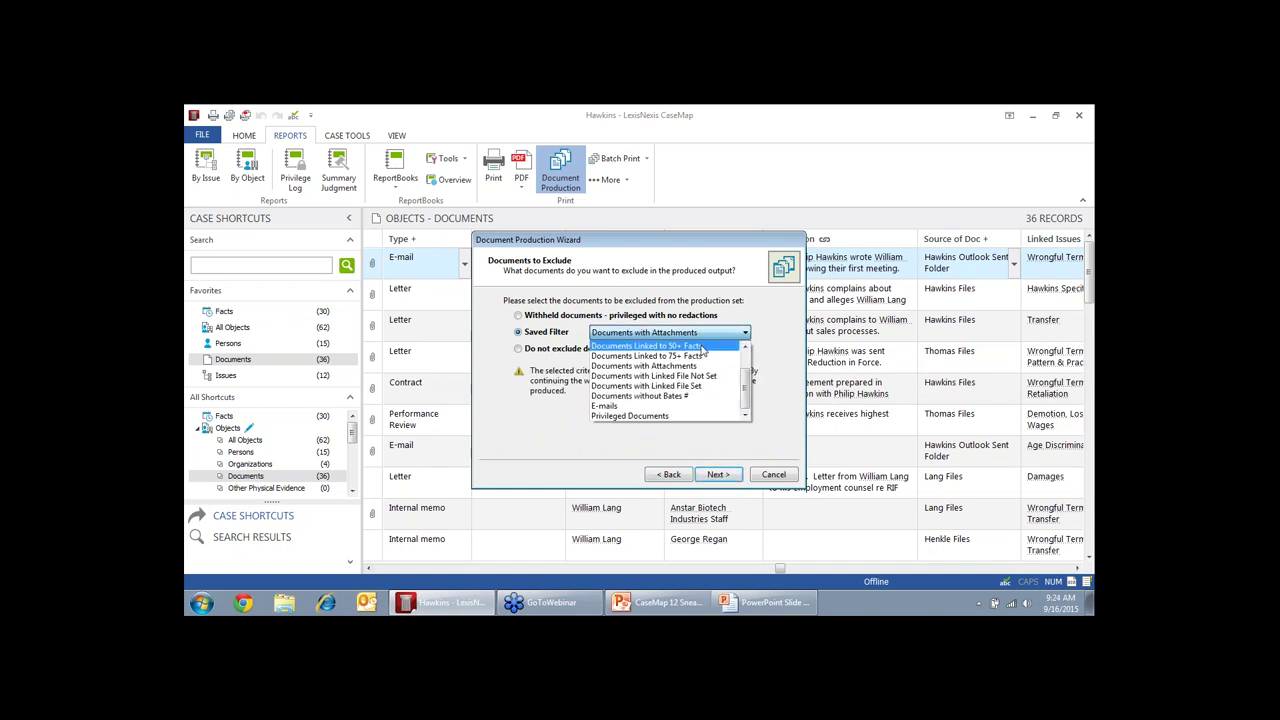
click(713, 336)
click(705, 356)
click(711, 340)
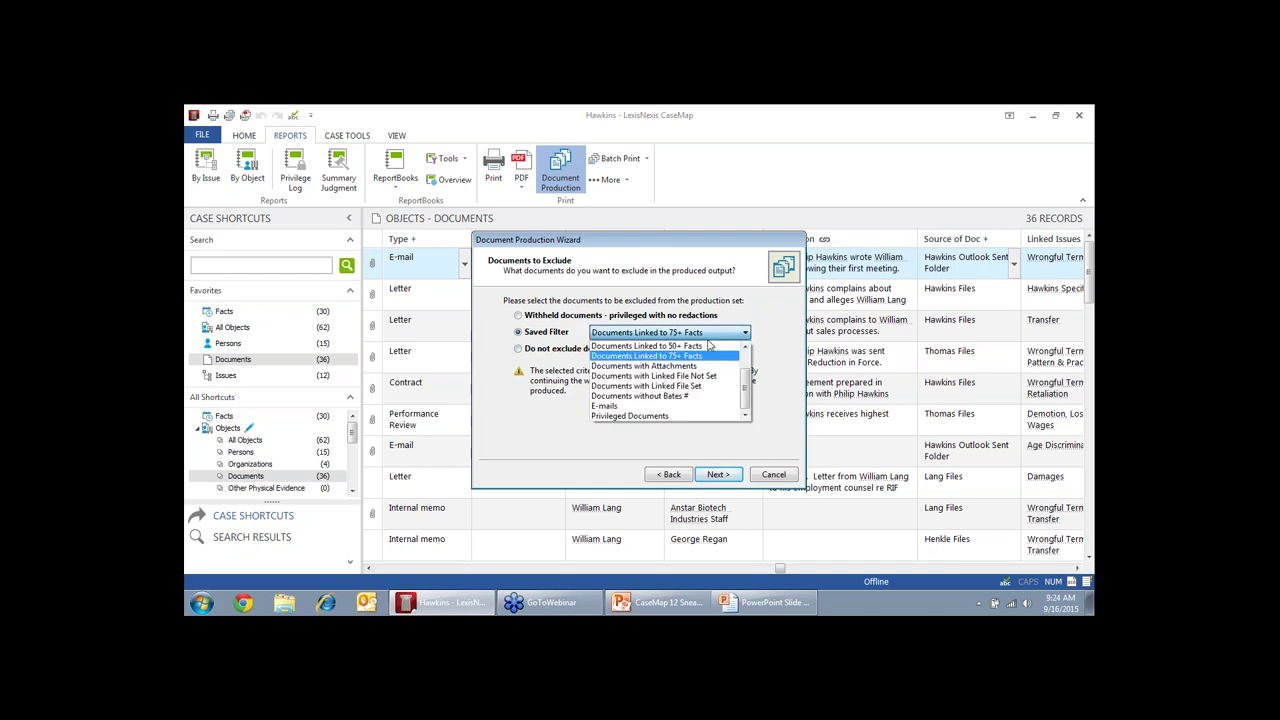
click(706, 367)
click(720, 333)
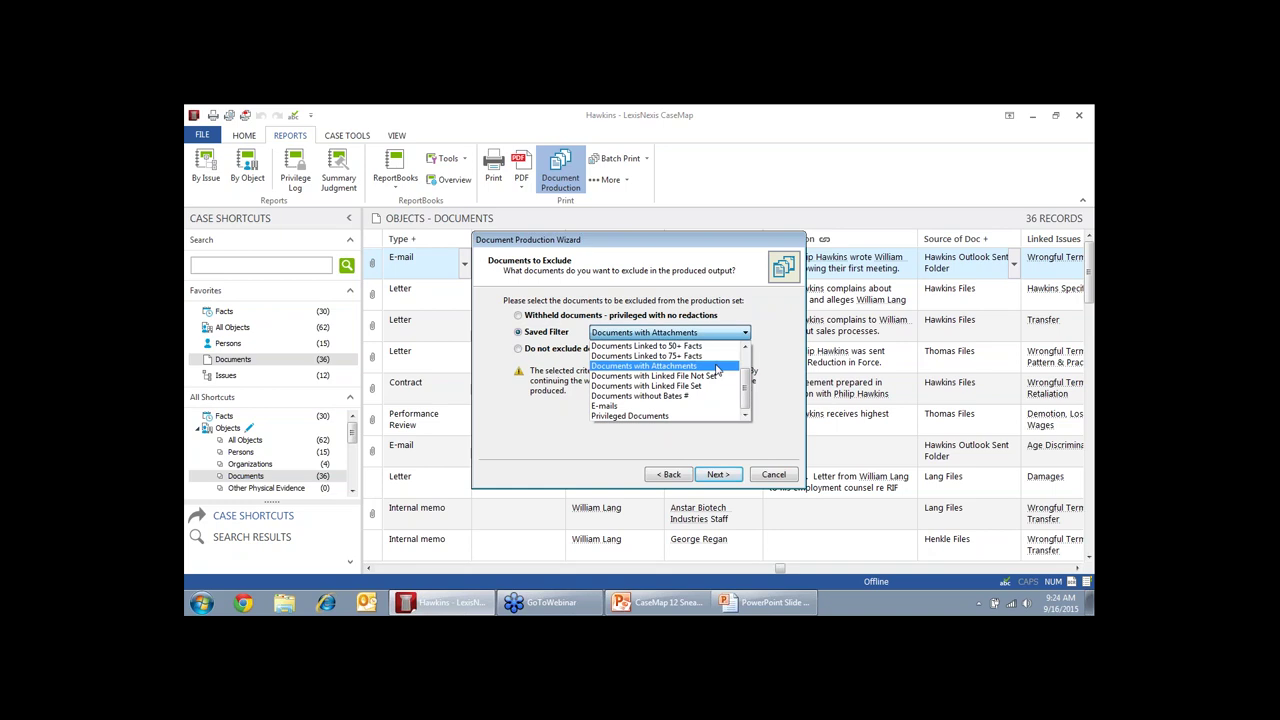
click(716, 375)
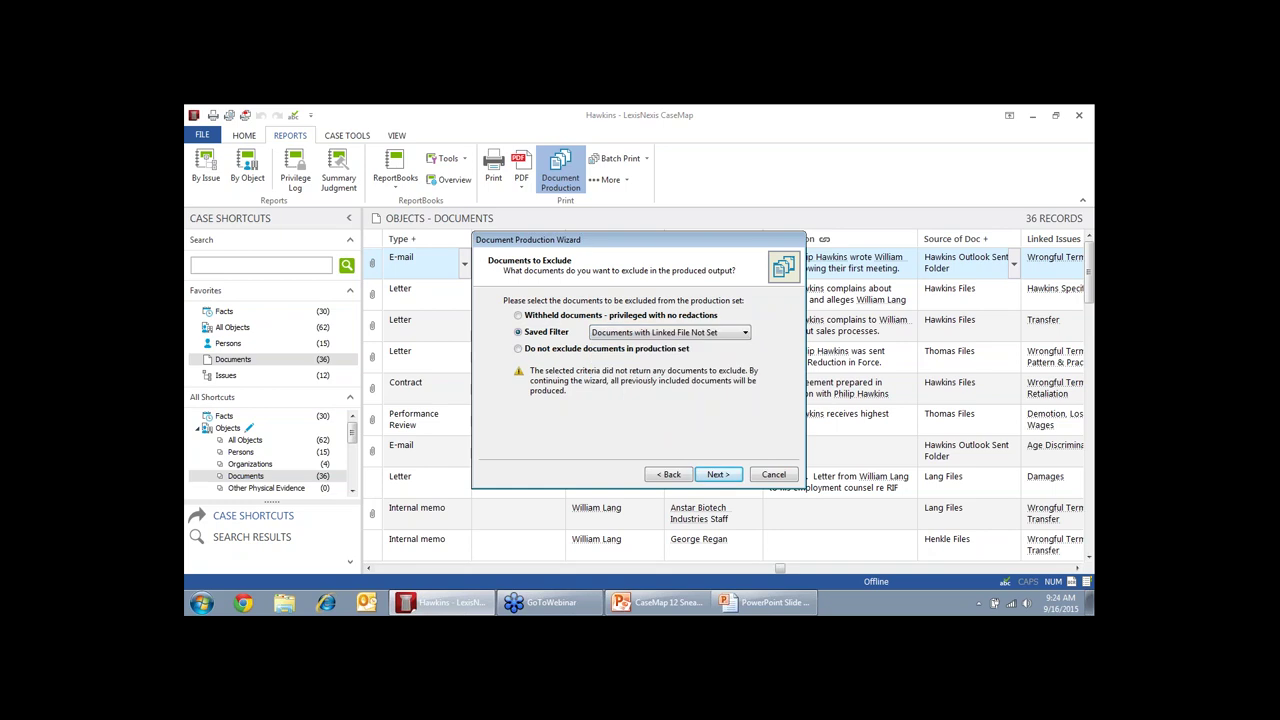
click(735, 334)
click(711, 386)
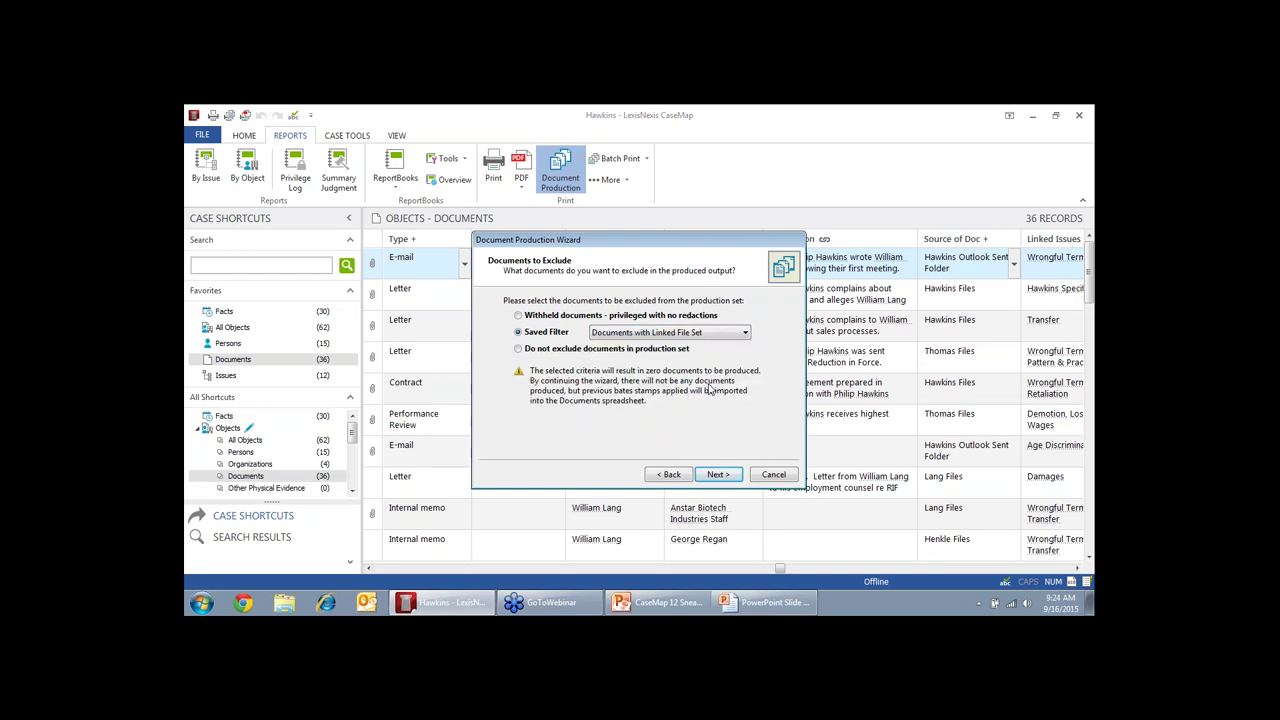
Settle on the E-mails saved filter as the documents to exclude
click(717, 475)
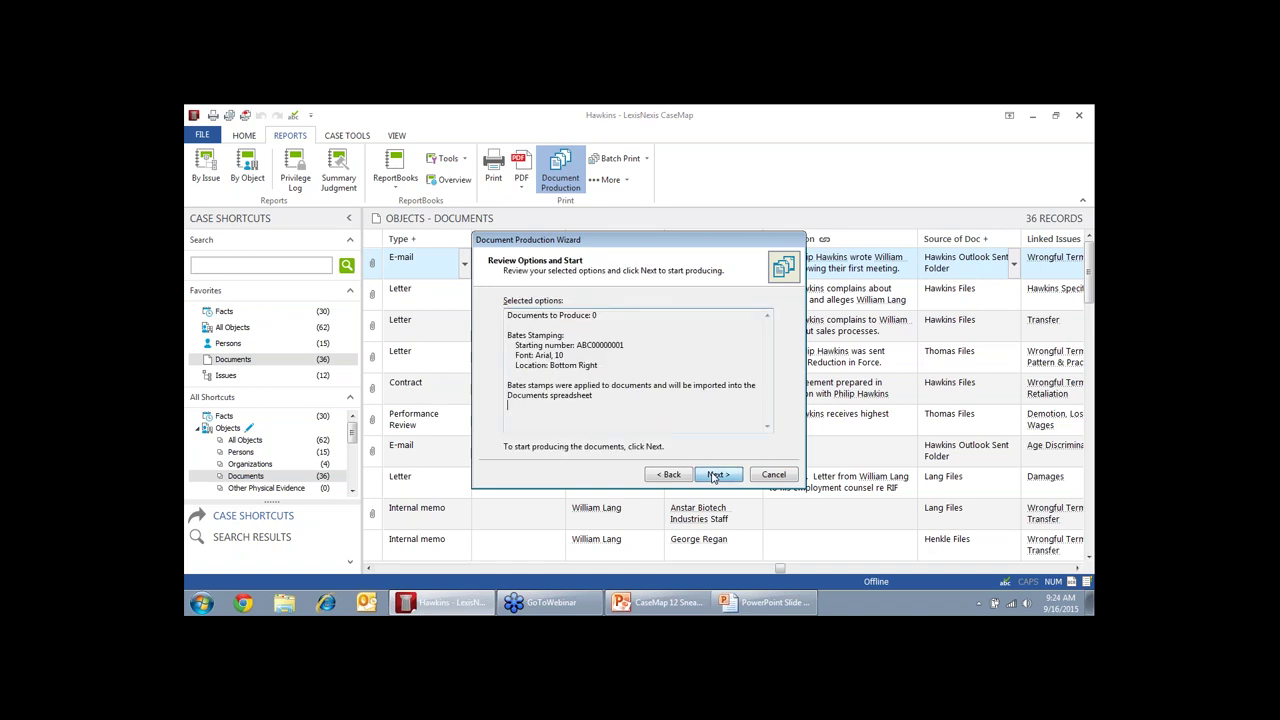
click(668, 475)
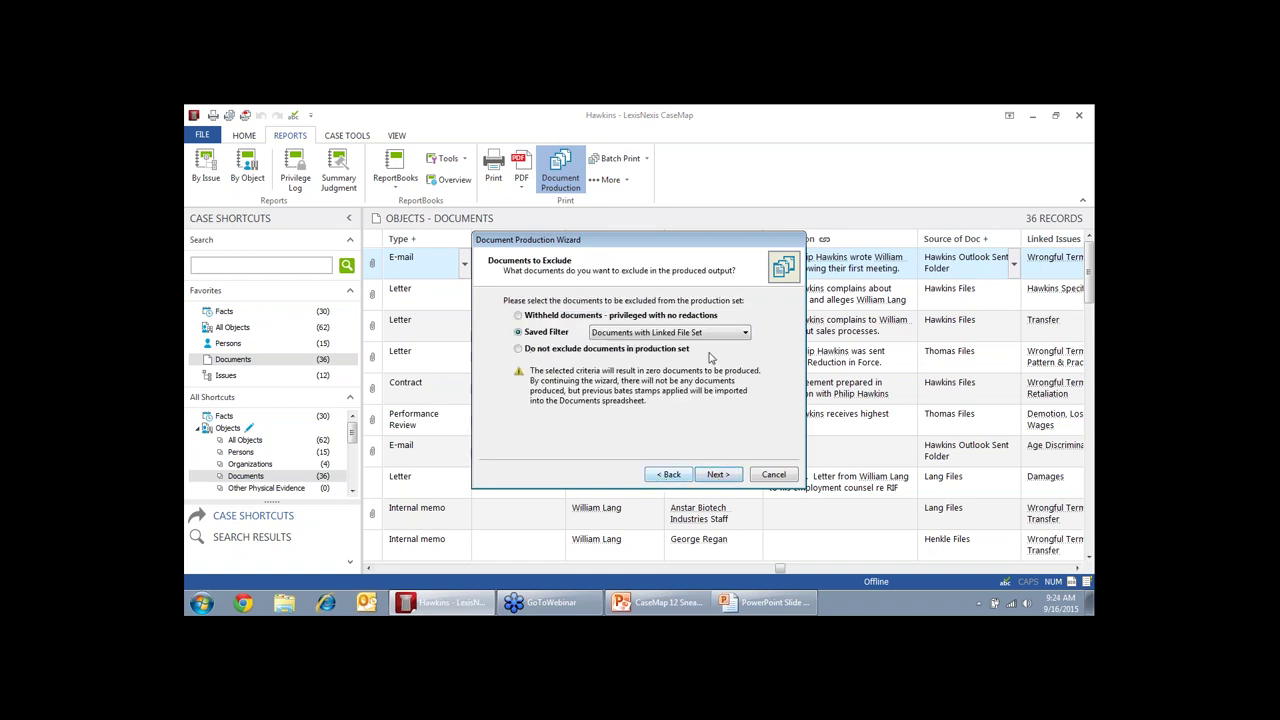
click(741, 333)
click(695, 400)
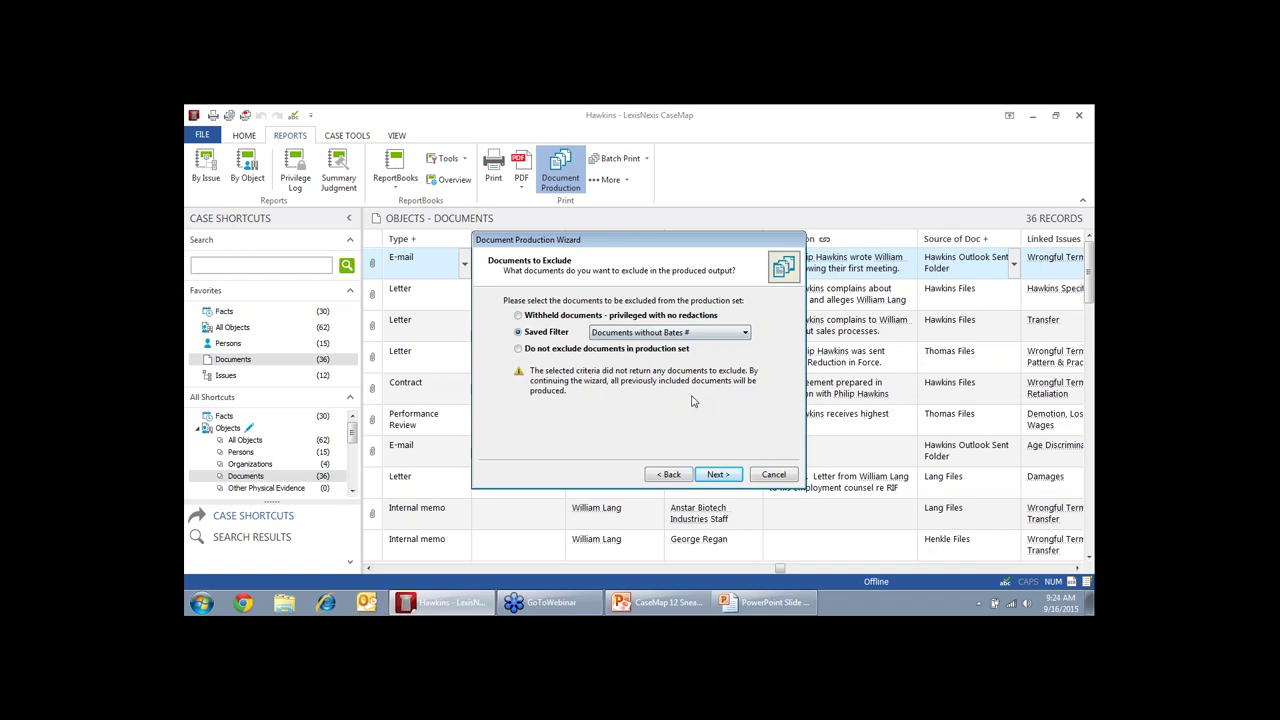
click(745, 332)
click(703, 400)
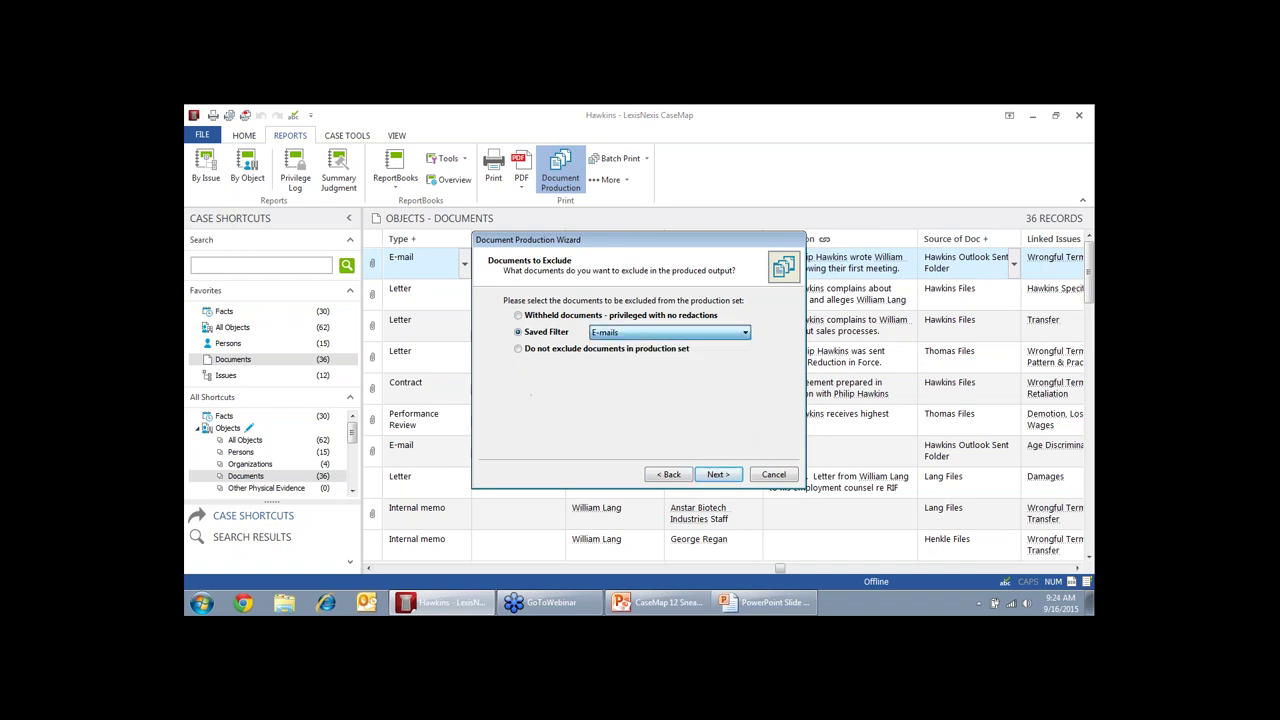
Keep placeholder sheets set to Yes and advance to the Document Content Colors step
click(716, 474)
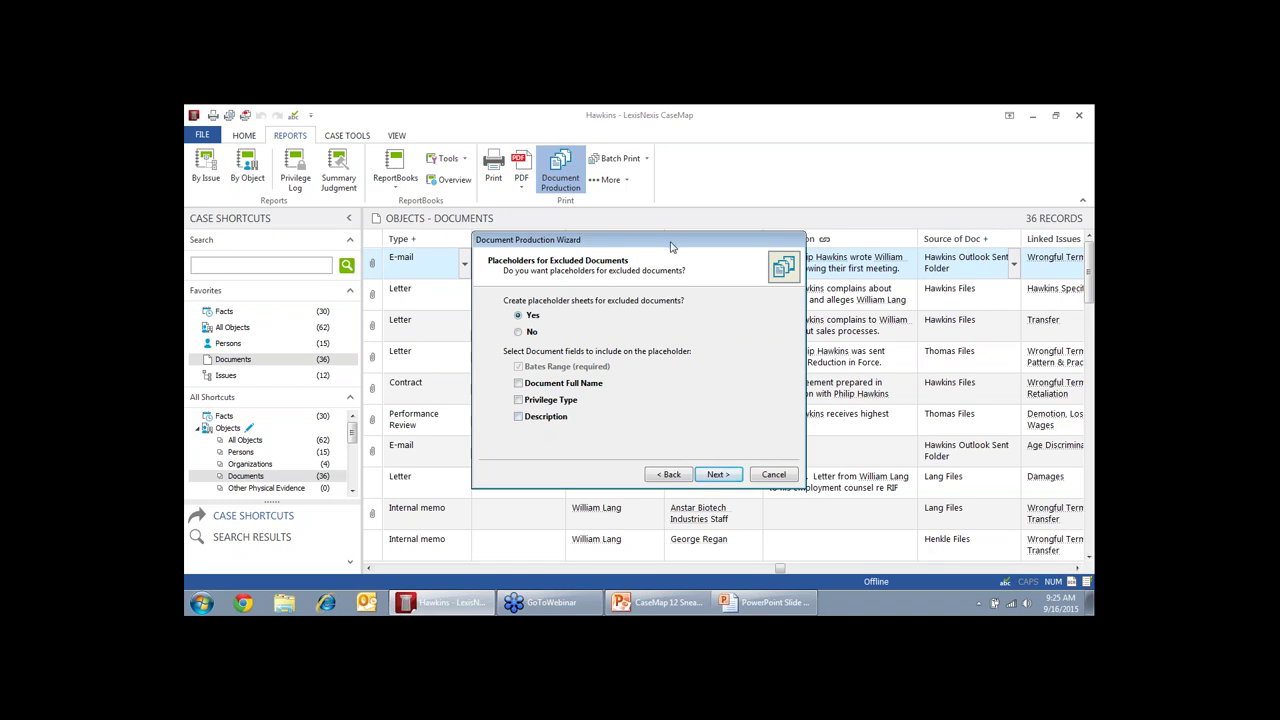
drag(671, 241, 675, 293)
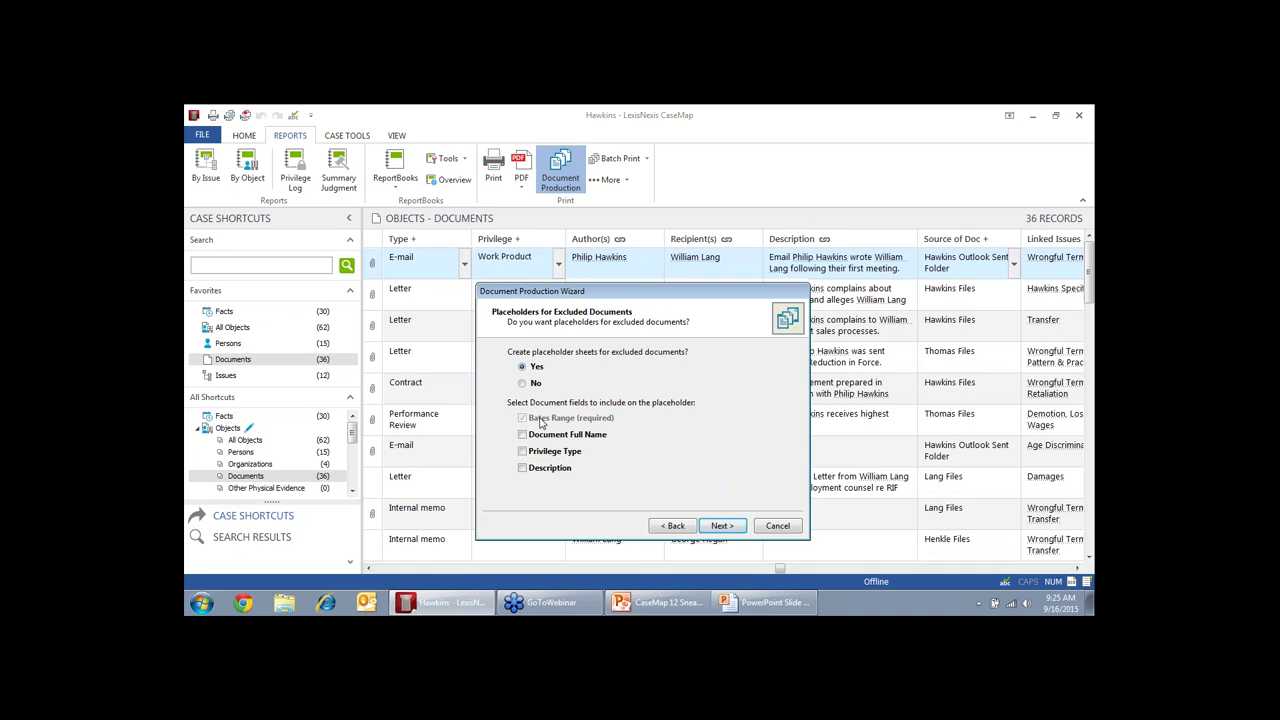
click(720, 526)
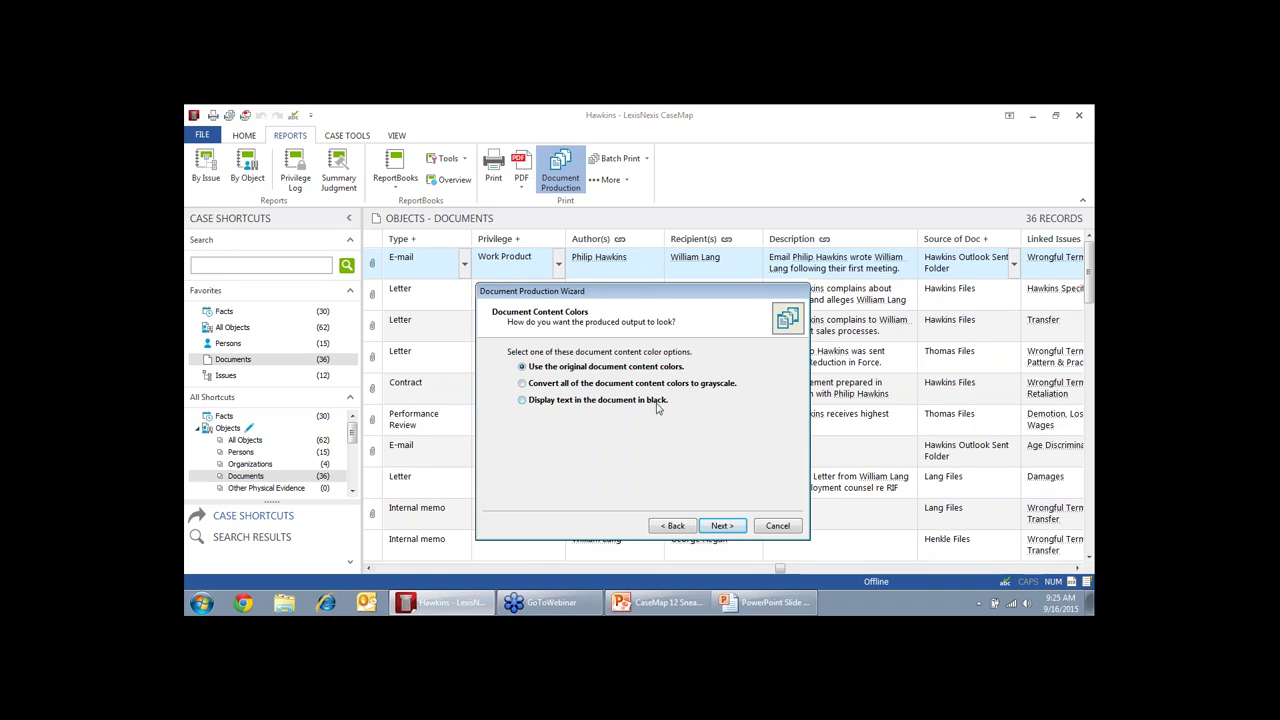
Keep the original document content colours and advance to the Output Format step
click(723, 526)
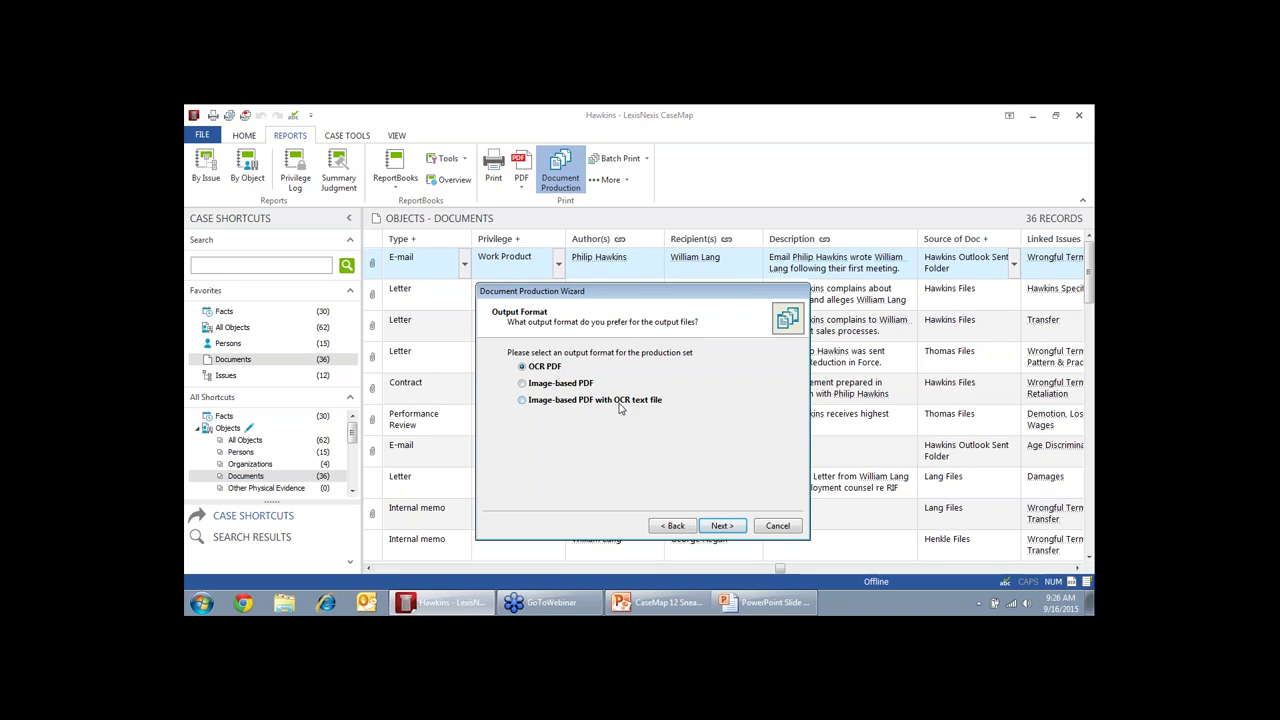
Keep OCR PDF as the output format and advance to destination and file naming
click(724, 526)
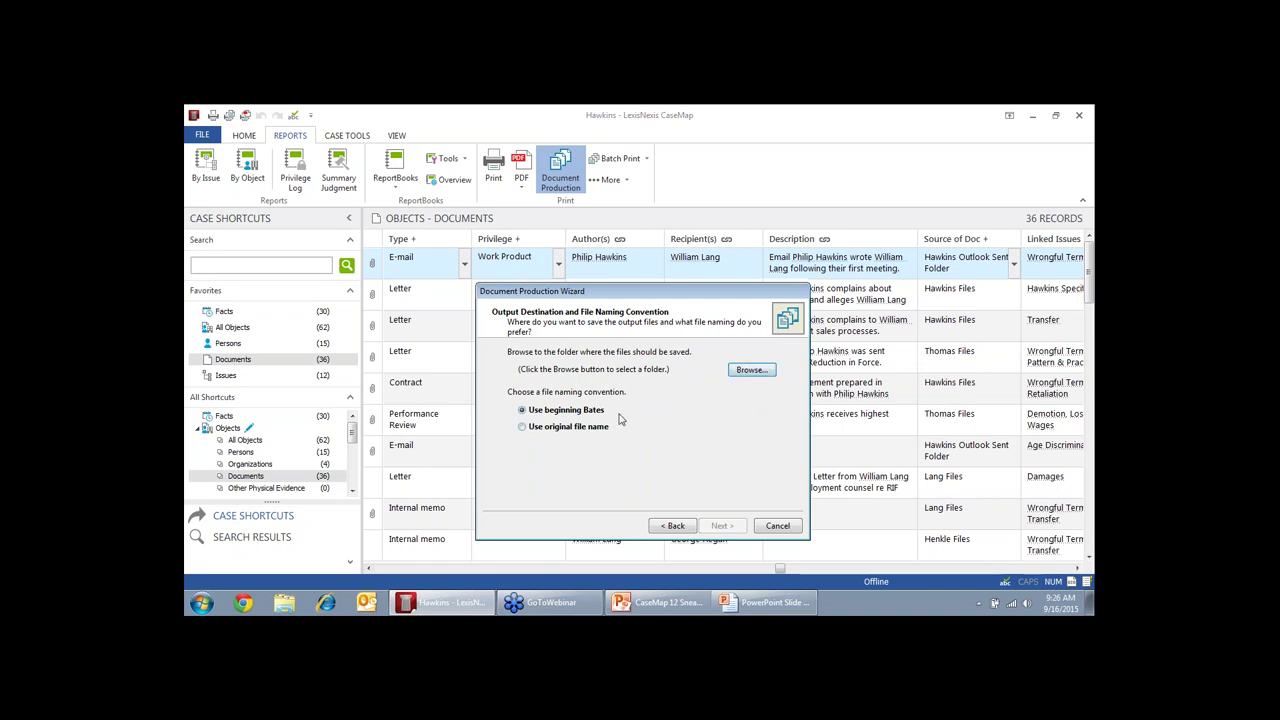
Set the output destination to a new Desktop folder named 'Production' and continue to the review page
click(750, 370)
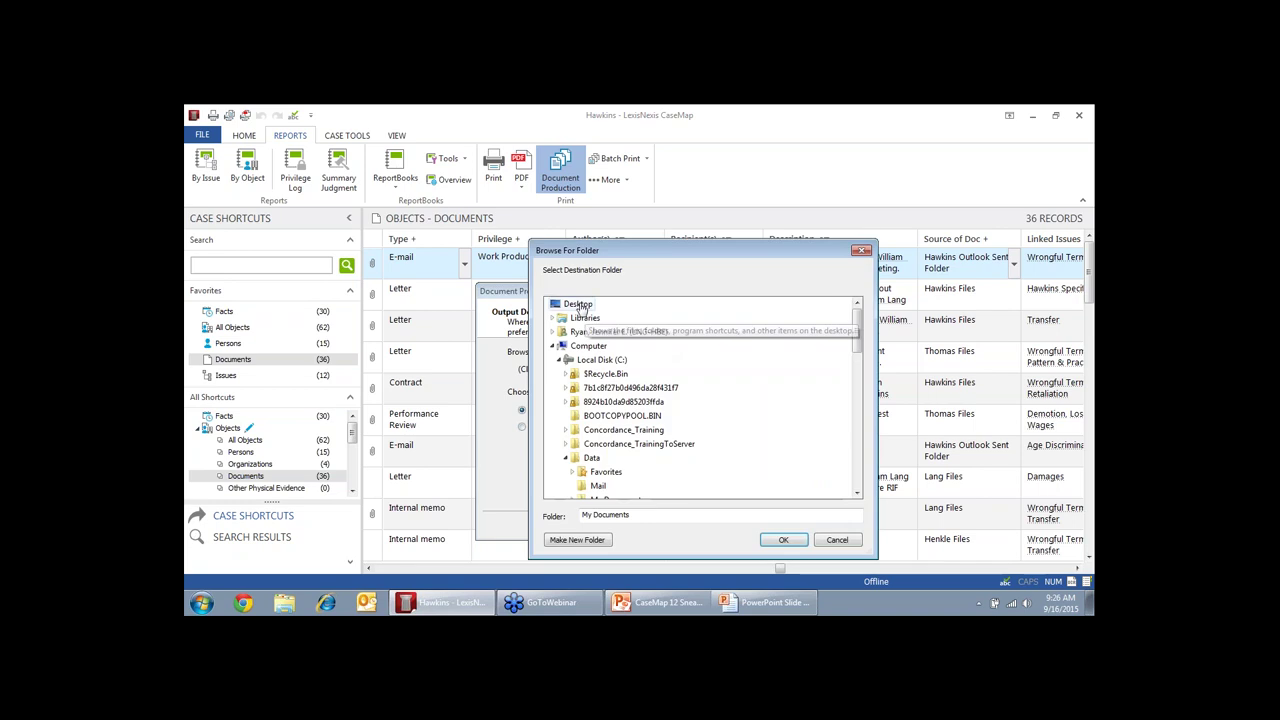
click(588, 541)
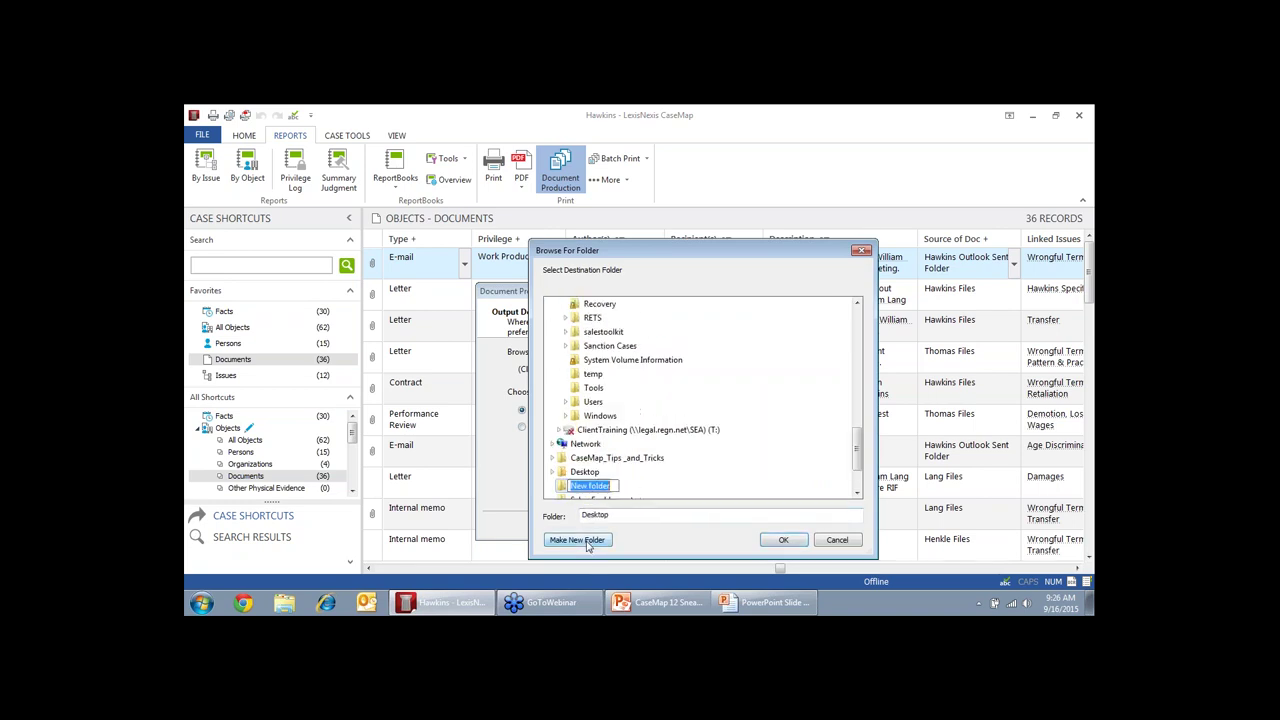
text(Production)
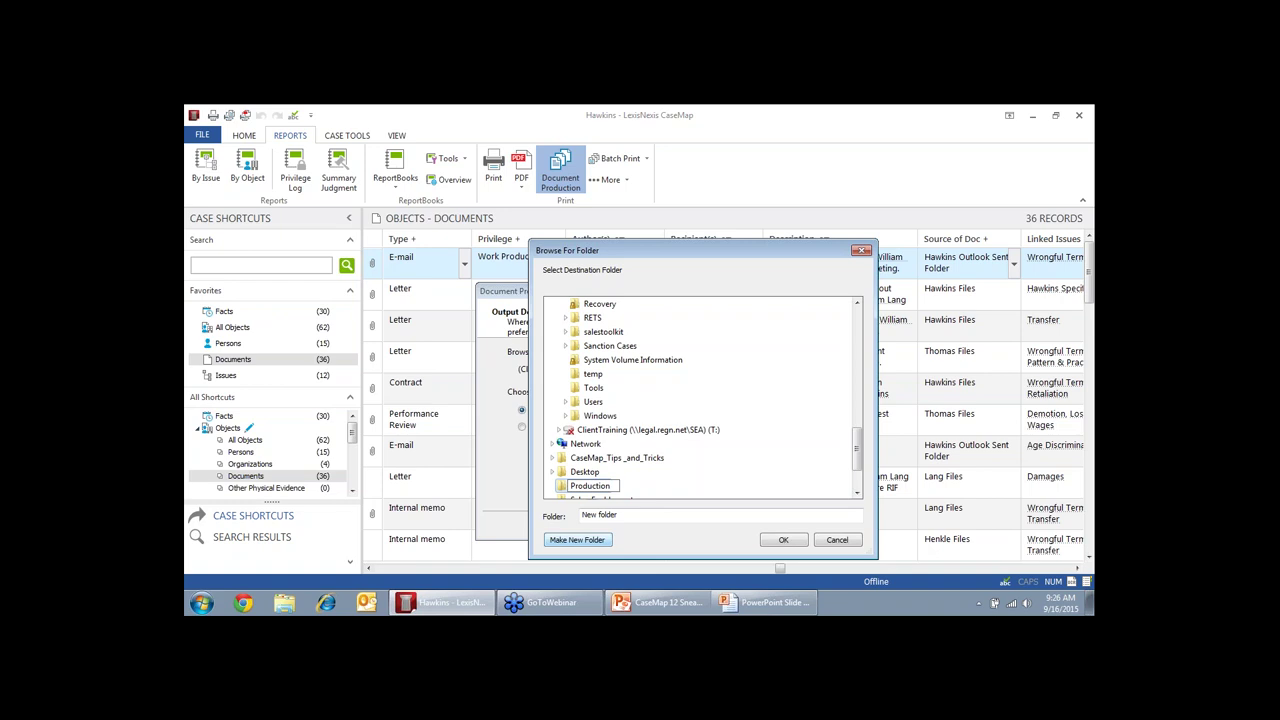
key(Return)
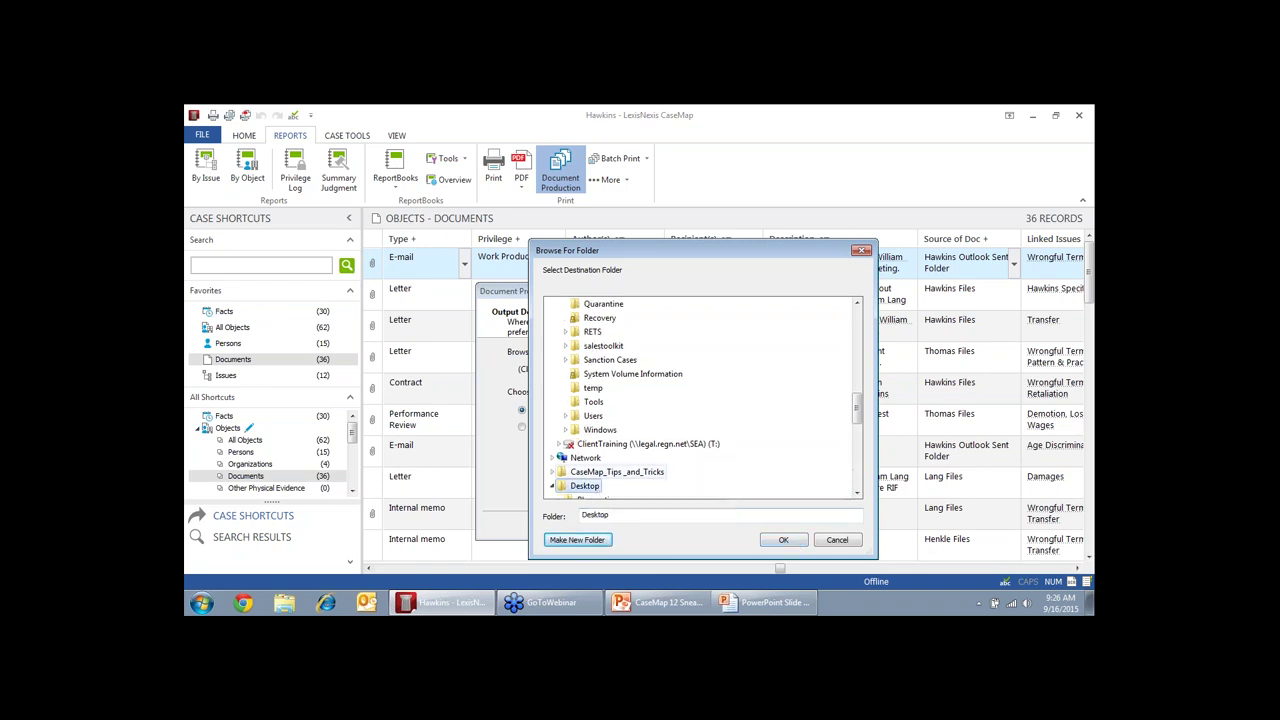
drag(855, 408, 857, 471)
click(595, 429)
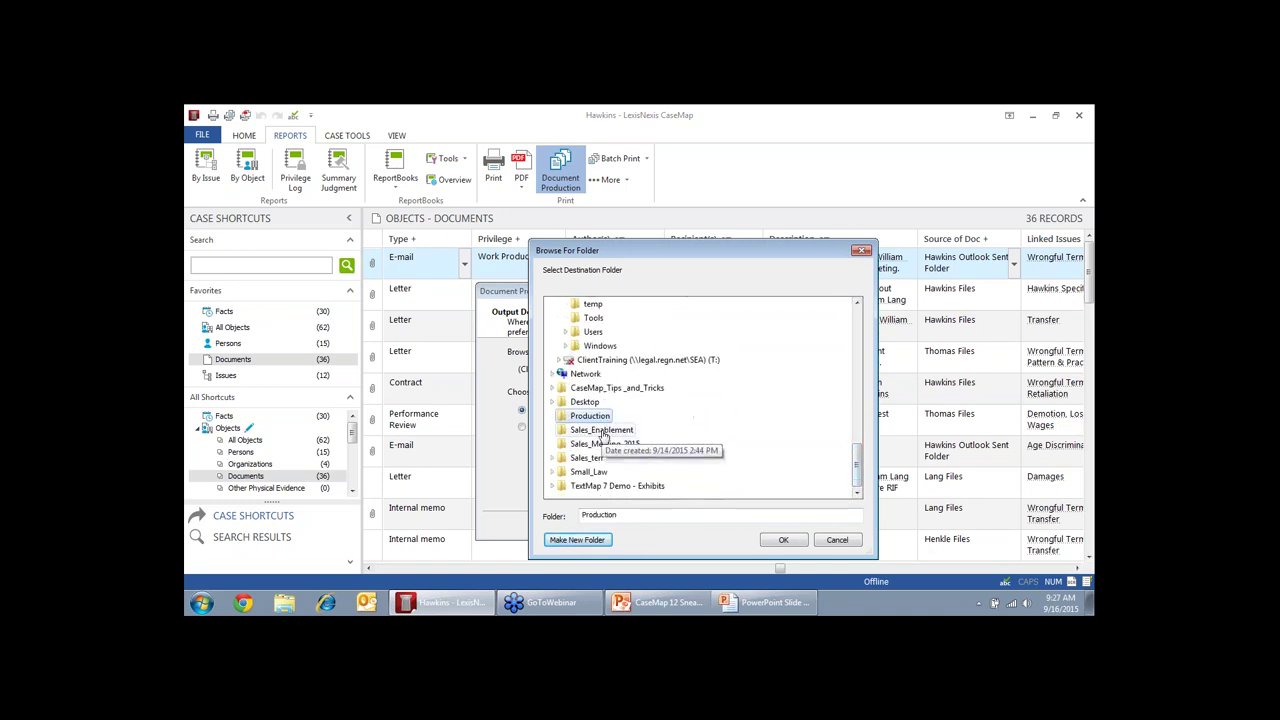
click(783, 540)
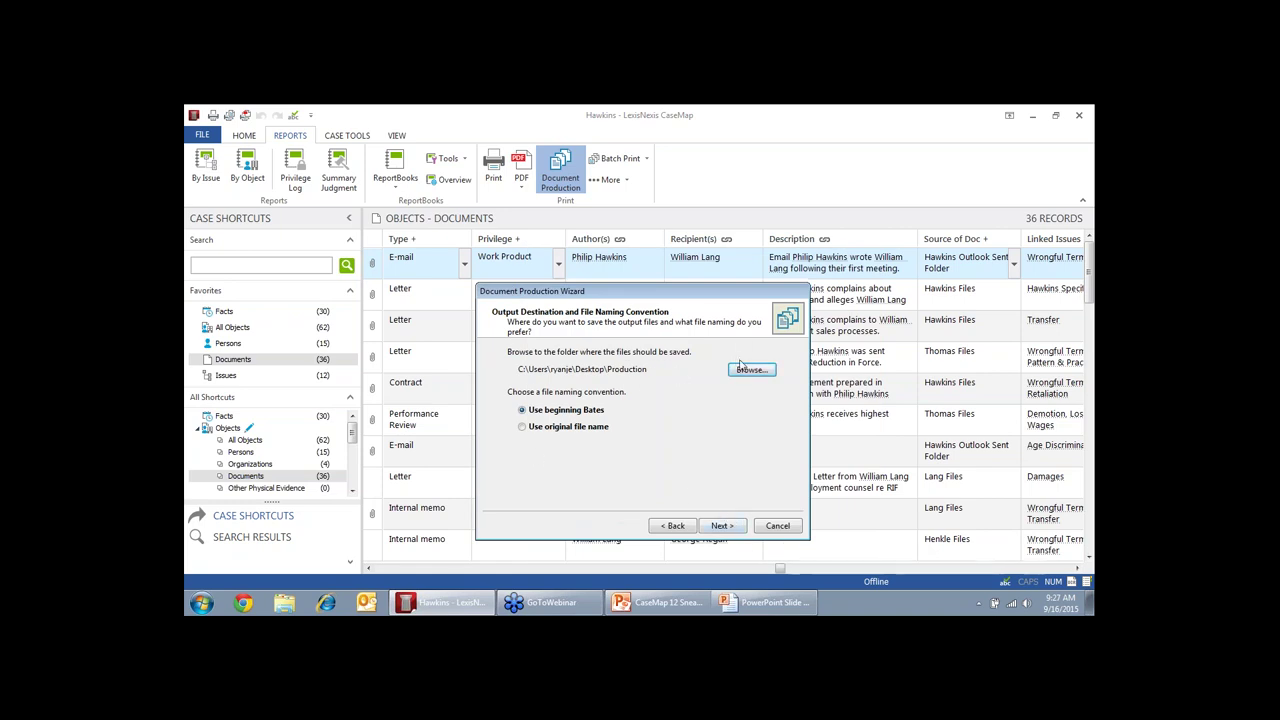
click(713, 532)
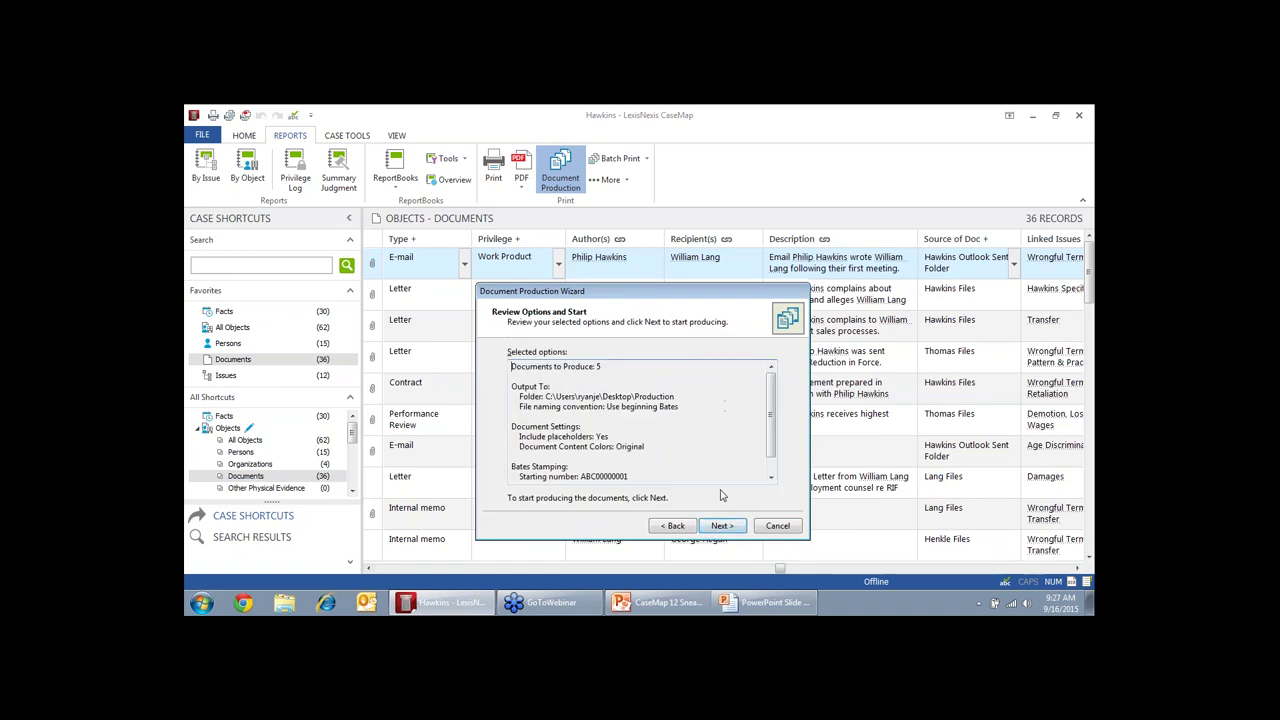
Produce the five documents and open the Production output folder
click(722, 525)
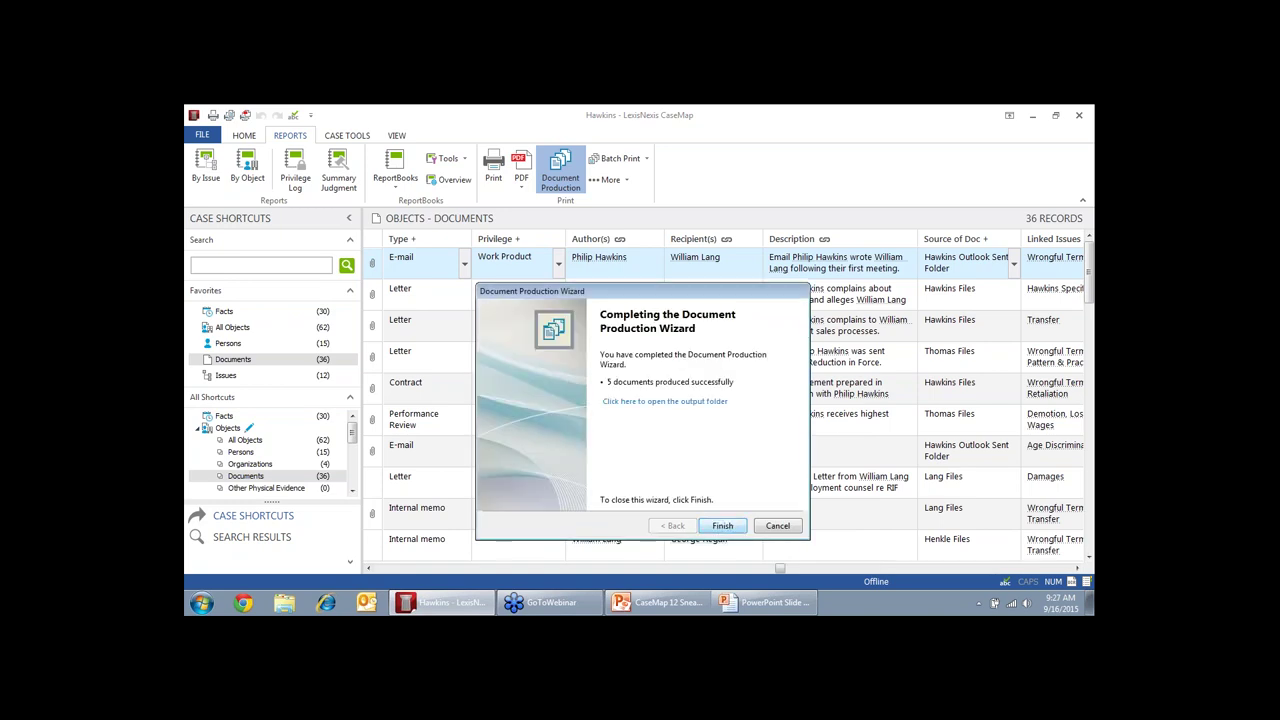
click(633, 402)
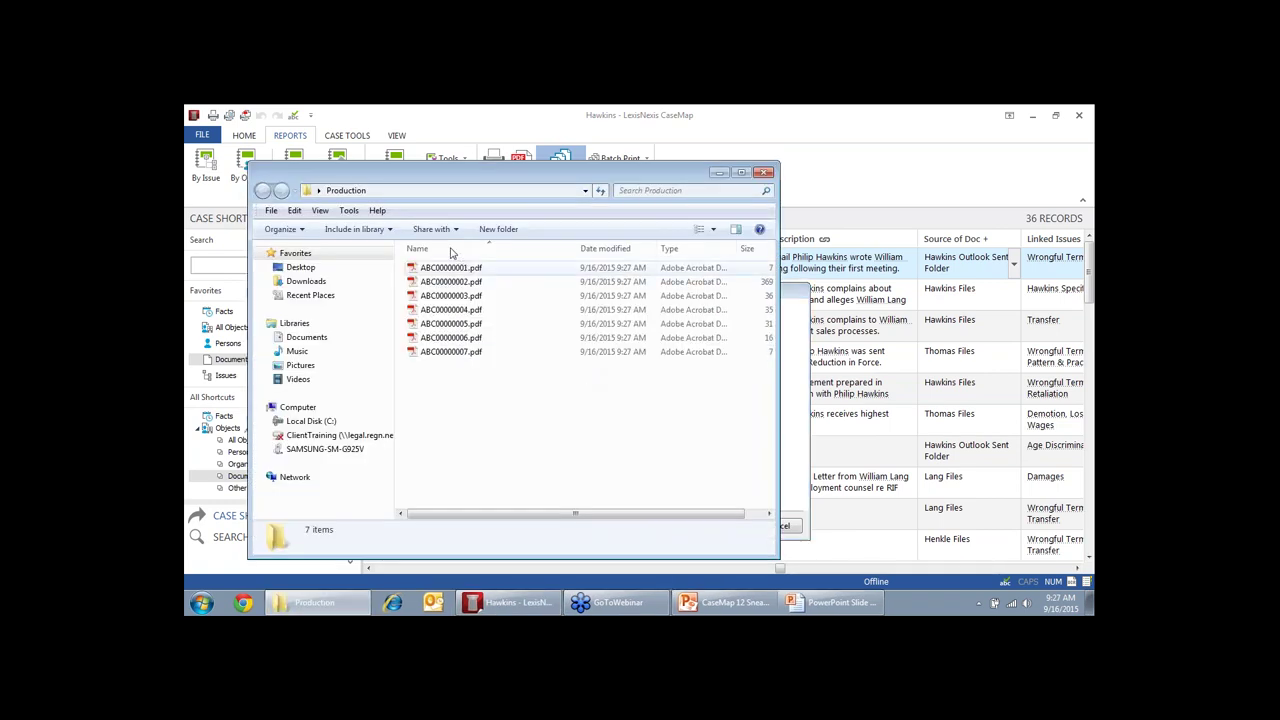
Open ABC00000001.pdf to check its Bates range, then close it
click(450, 267)
double_click(450, 267)
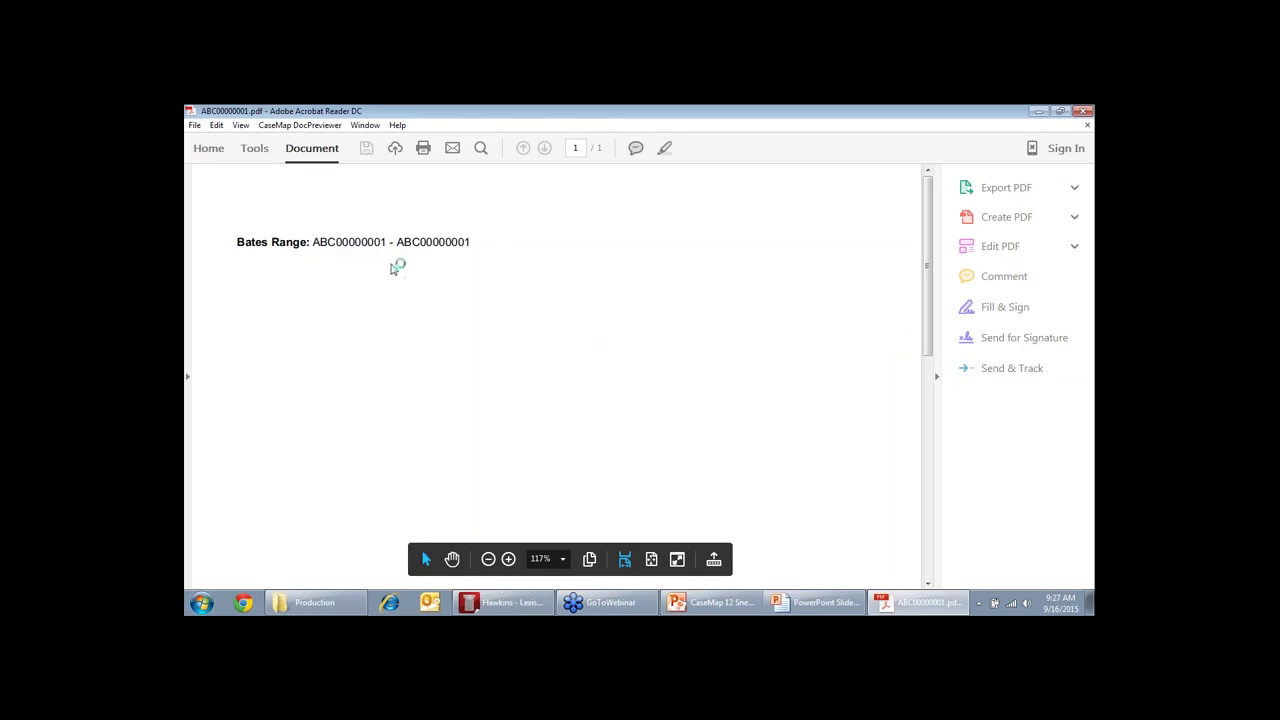
click(1006, 187)
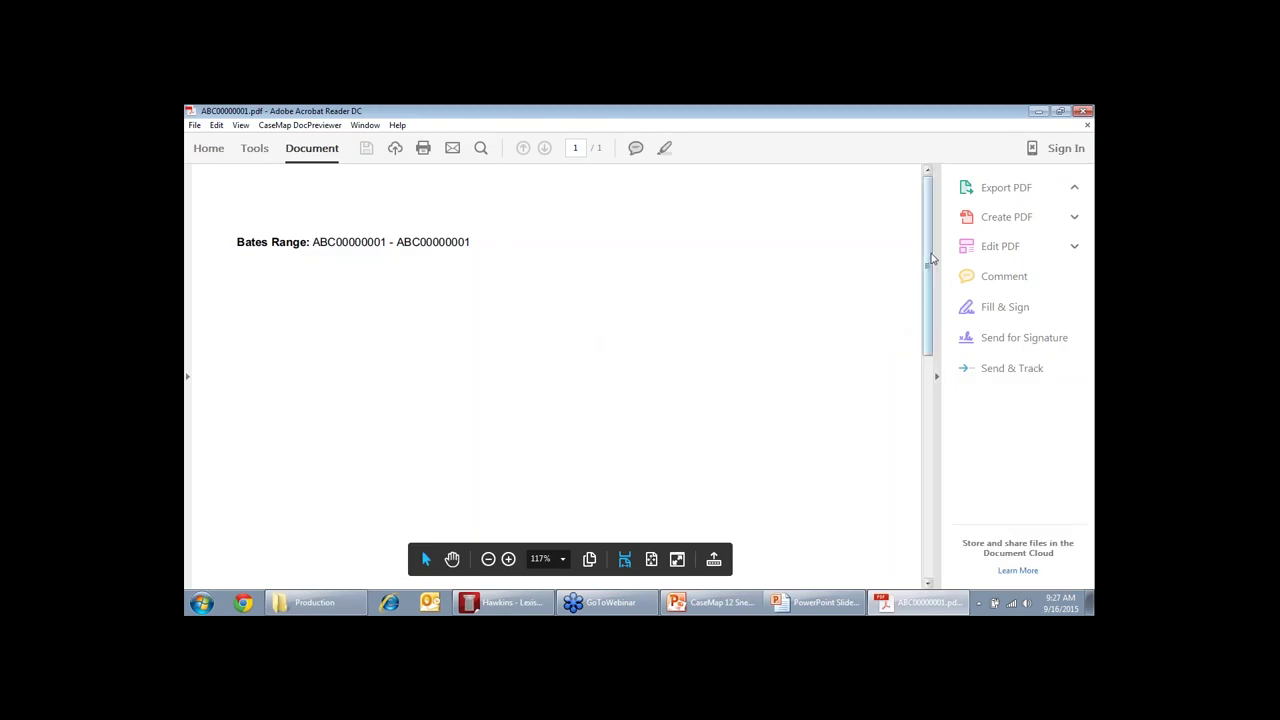
click(1083, 112)
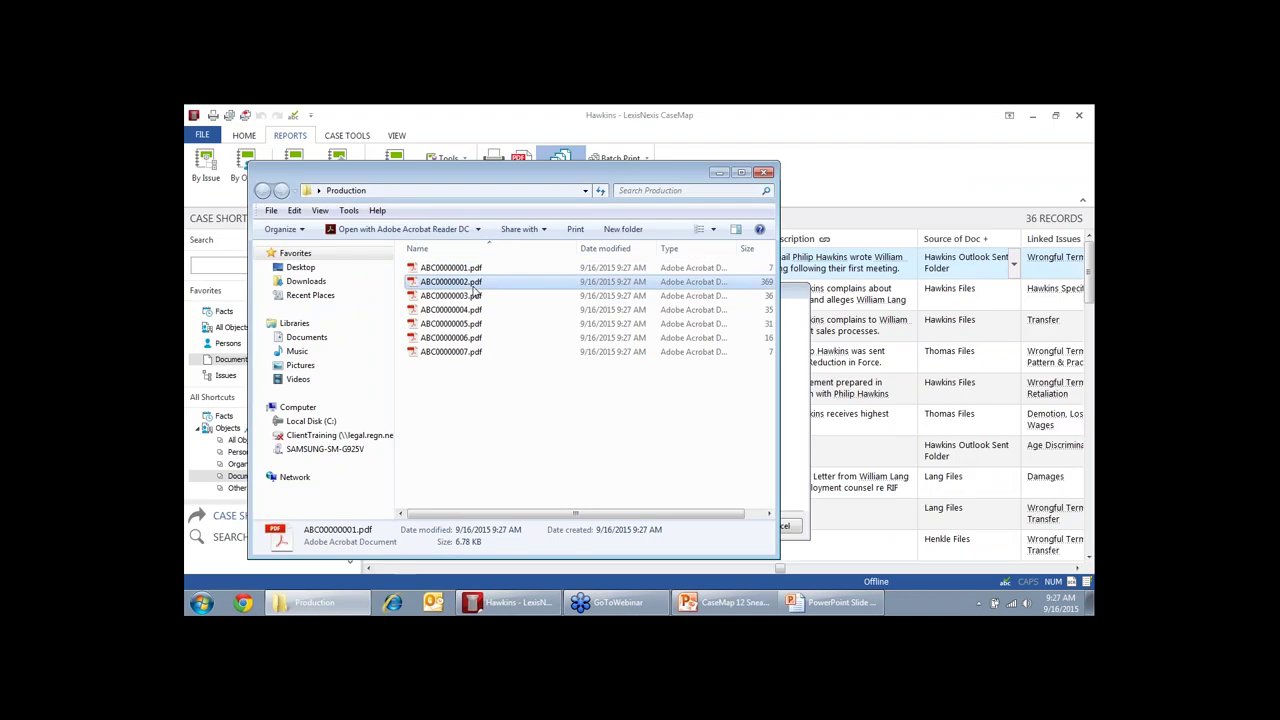
View and close ABC00000002.pdf, then open ABC00000003.pdf
double_click(474, 283)
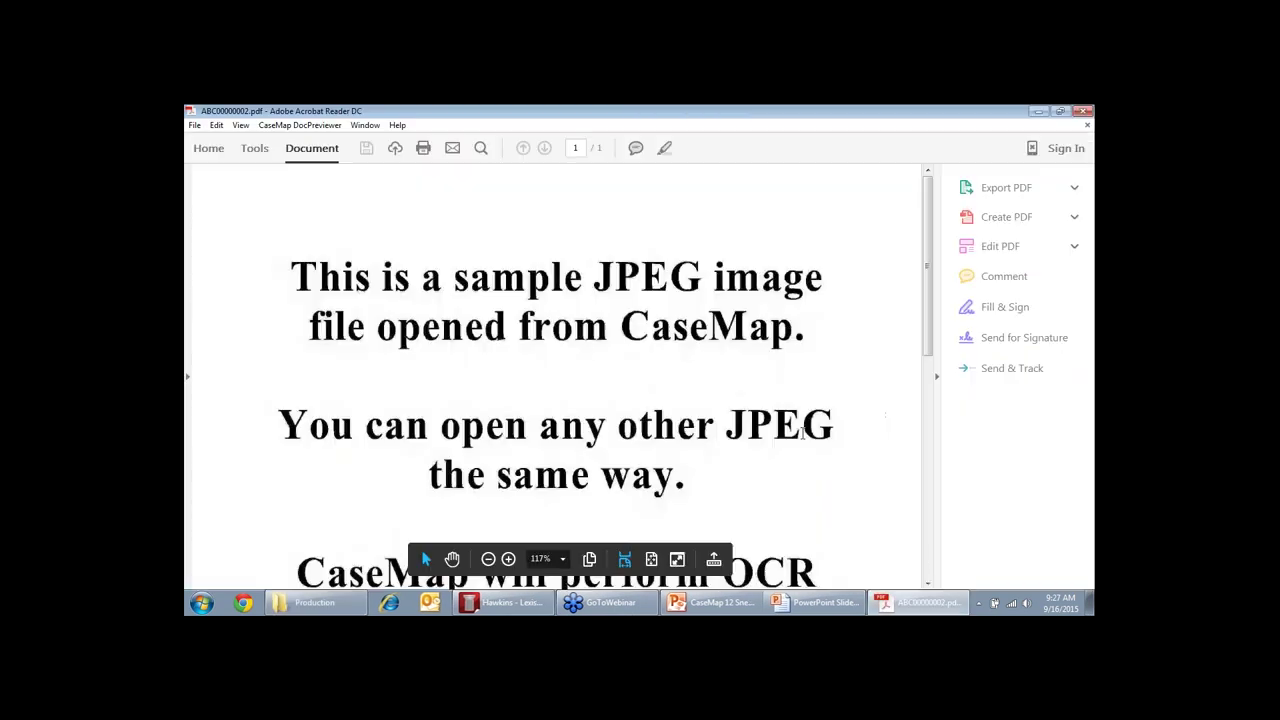
click(1088, 117)
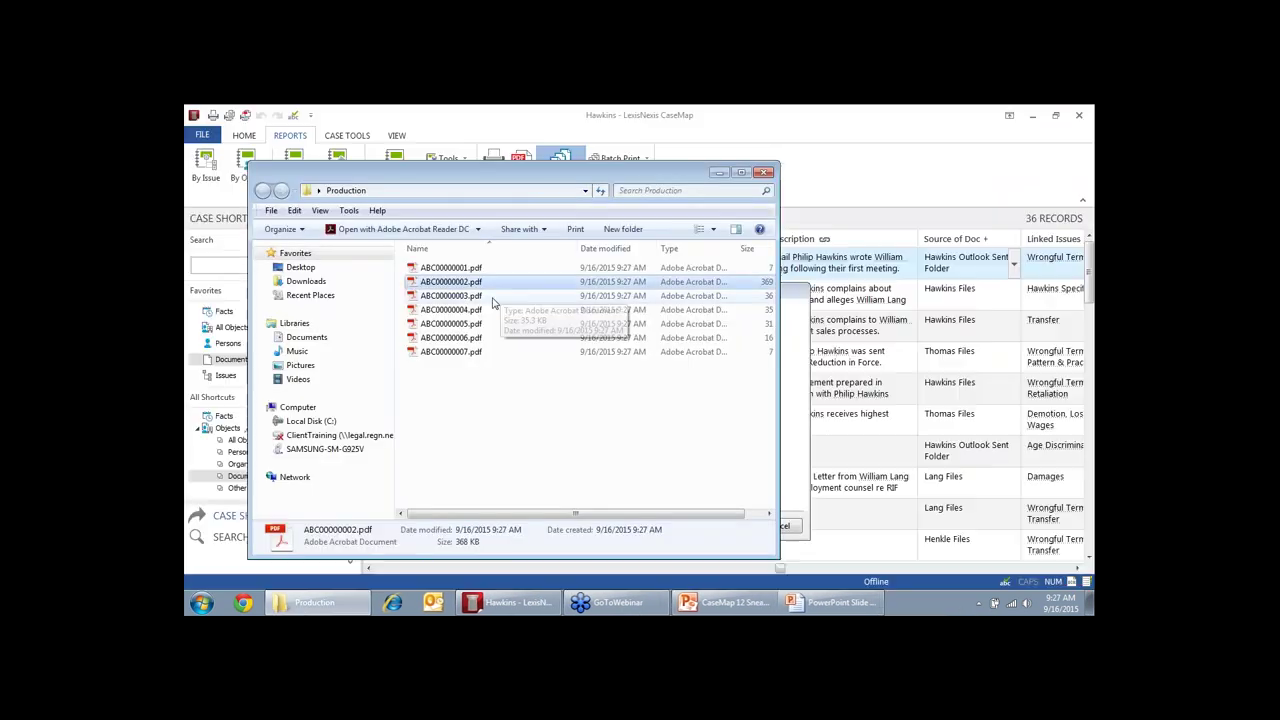
double_click(450, 295)
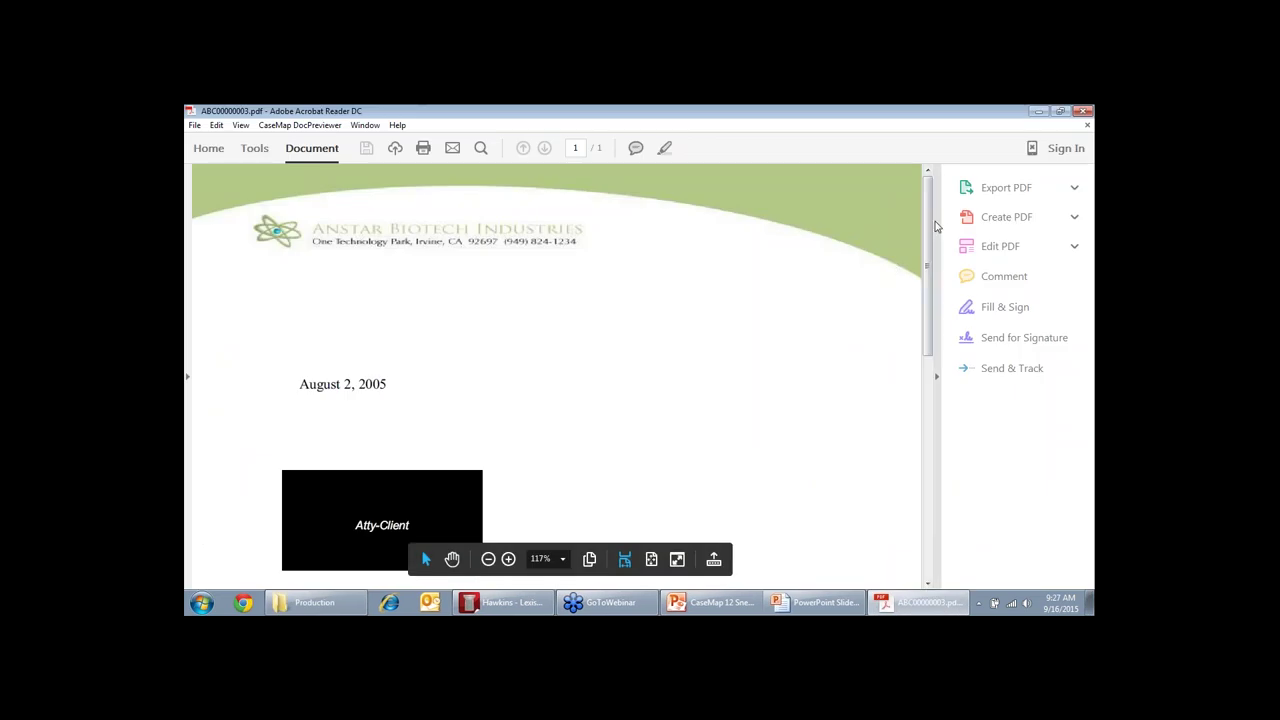
Read the Anstar Biotech letter down to its ABC00000003 Bates stamp, then close Acrobat Reader
drag(930, 226, 930, 345)
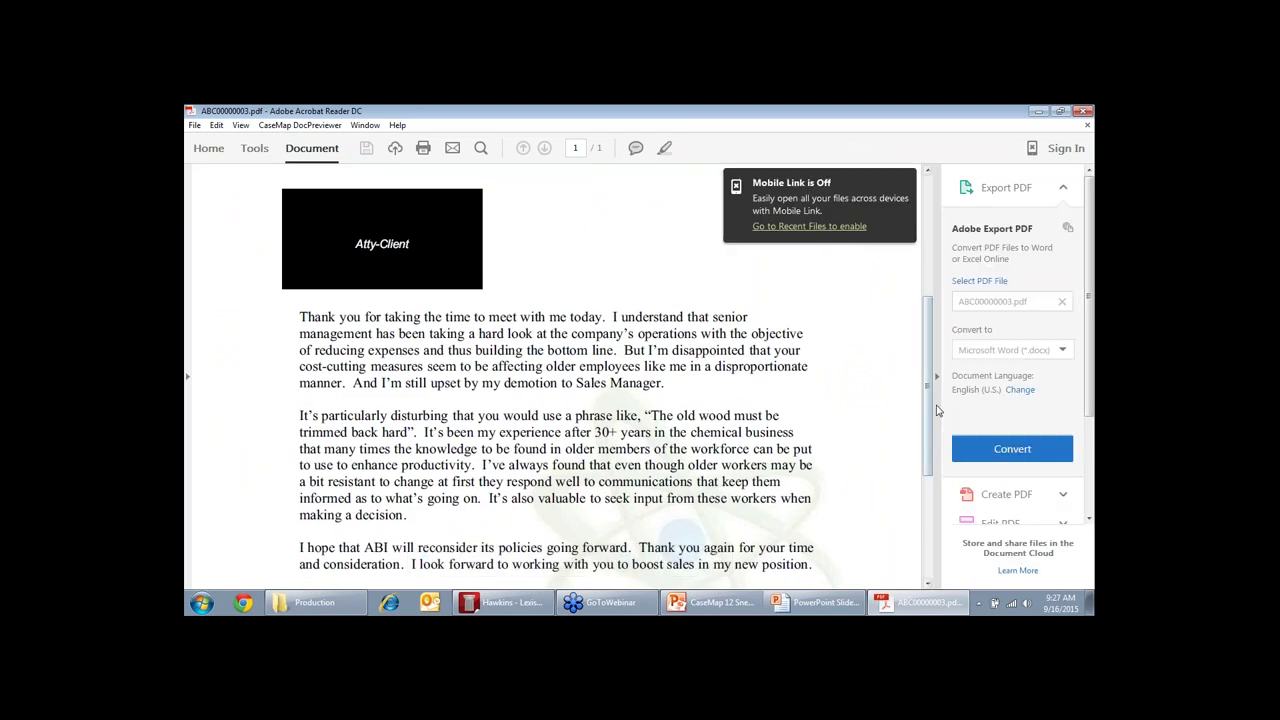
scroll(926, 405, down, 5)
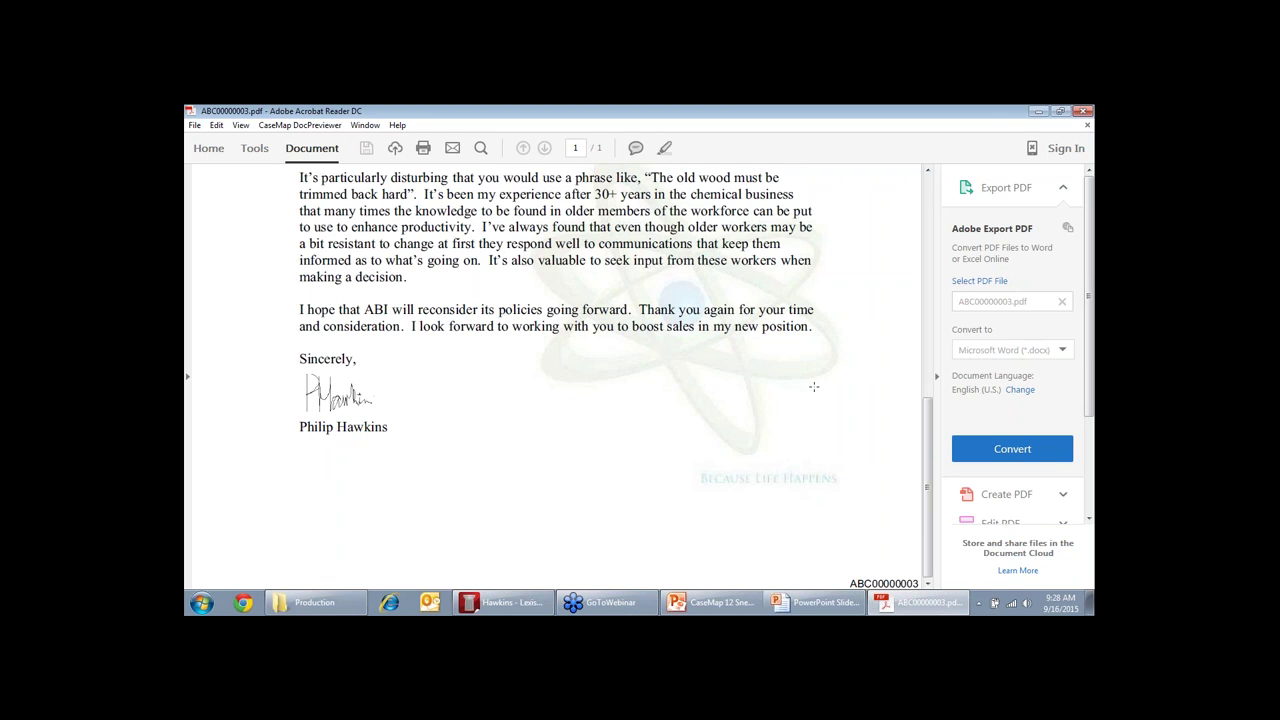
click(1080, 112)
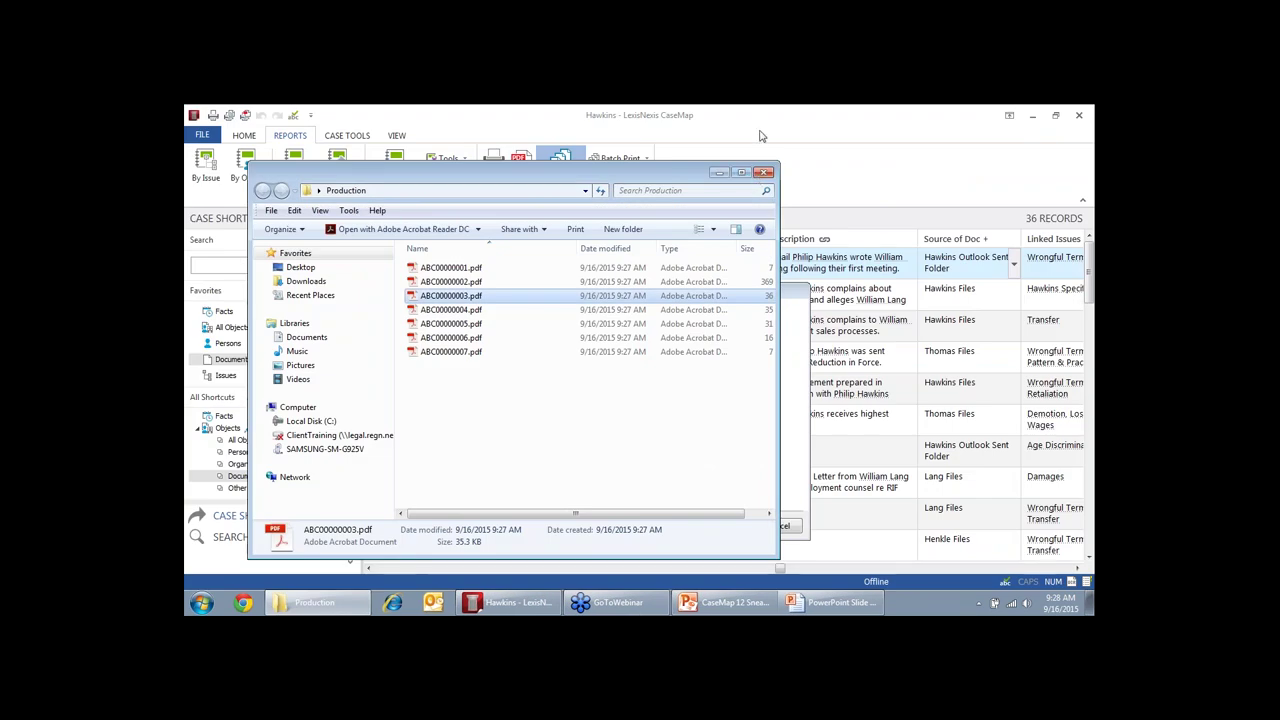
Return to the production completion summary and finish the Document Production Wizard
click(760, 135)
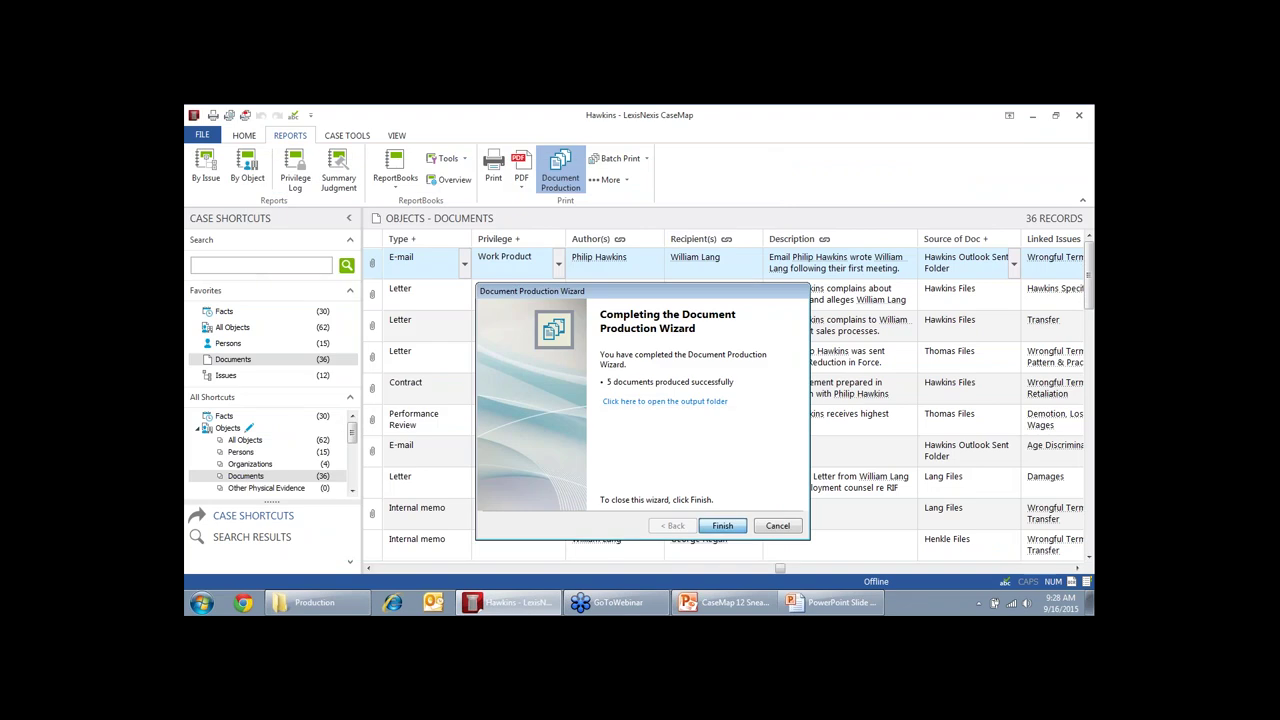
click(722, 525)
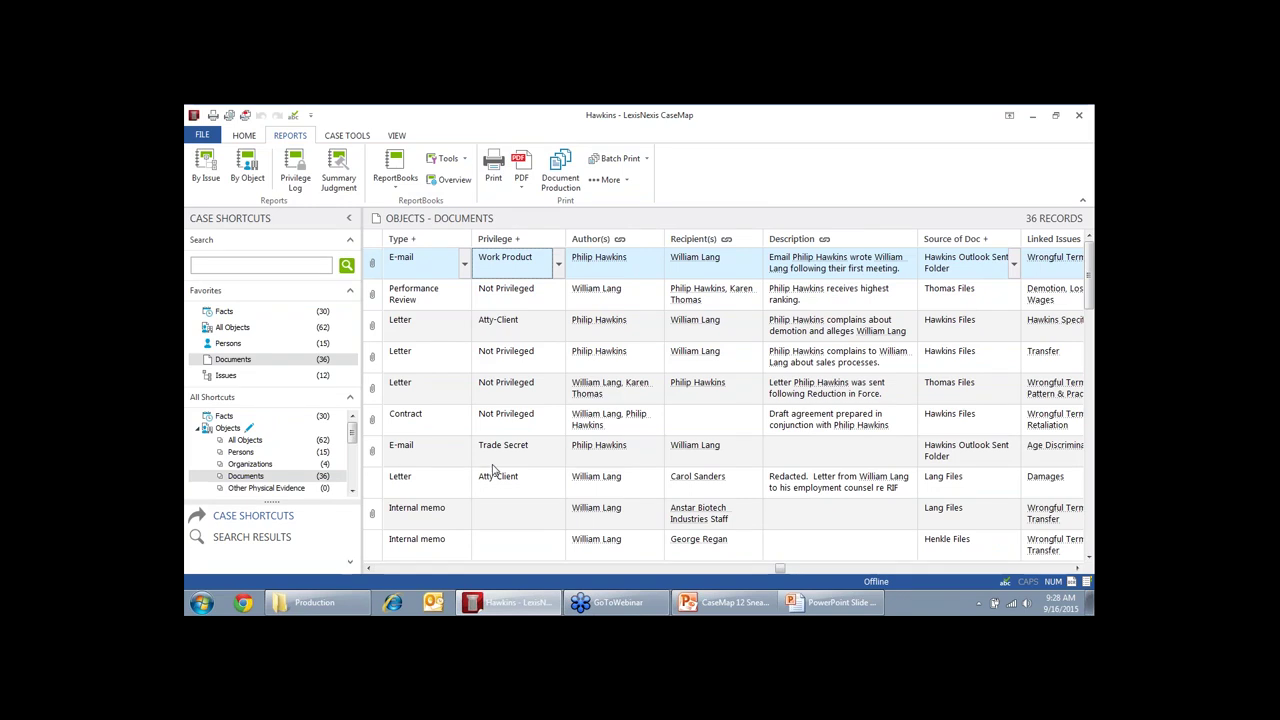
Show the Research Authorities list, then switch to the Persons list
scroll(240, 452, down, 3)
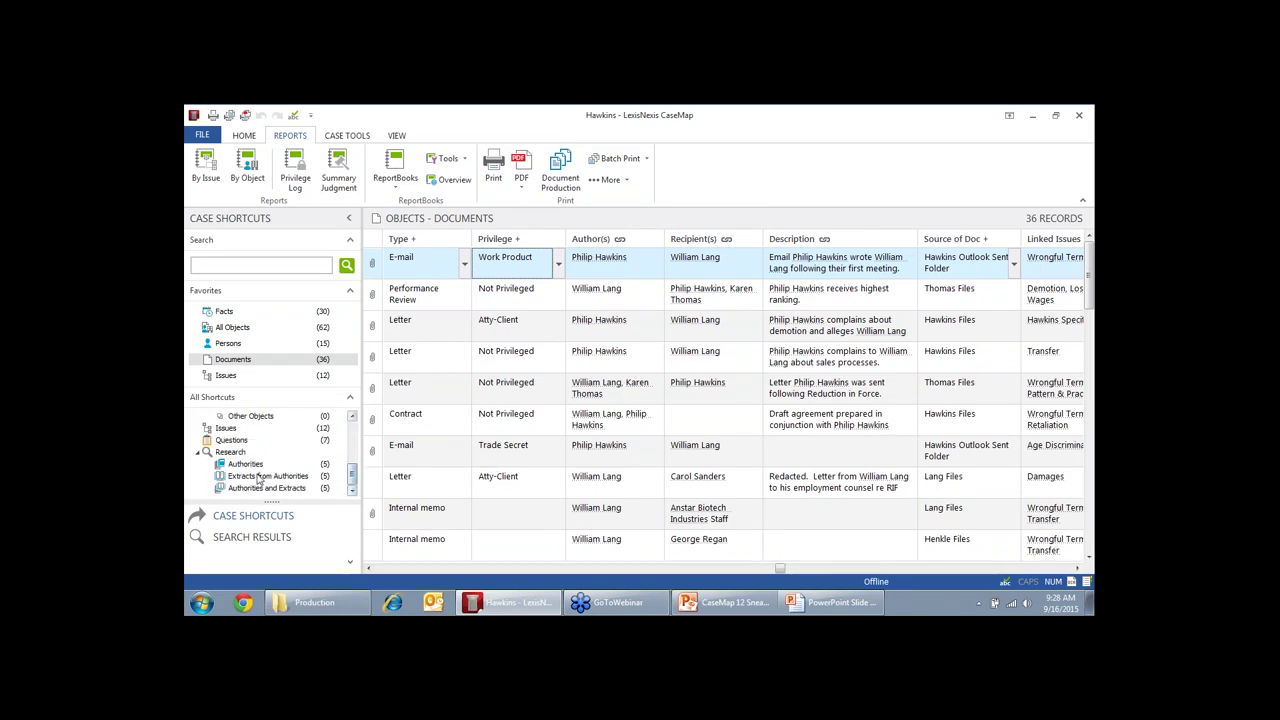
click(244, 464)
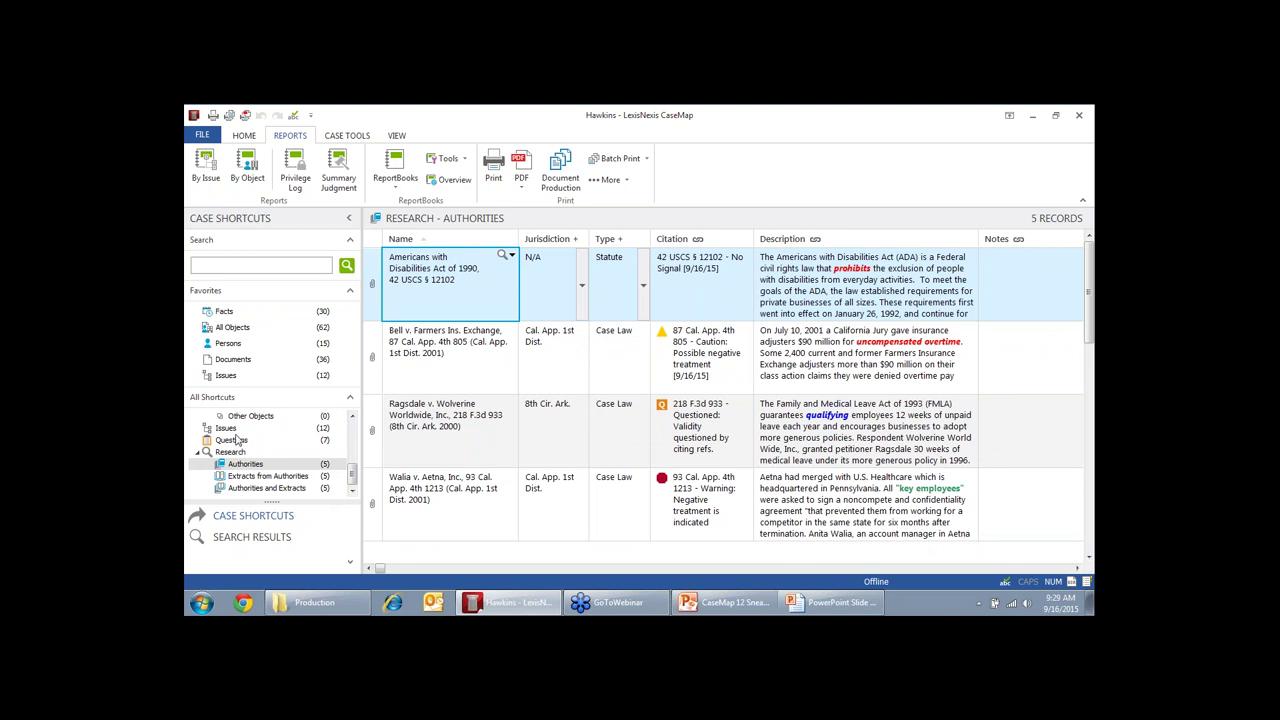
scroll(352, 465, up, 3)
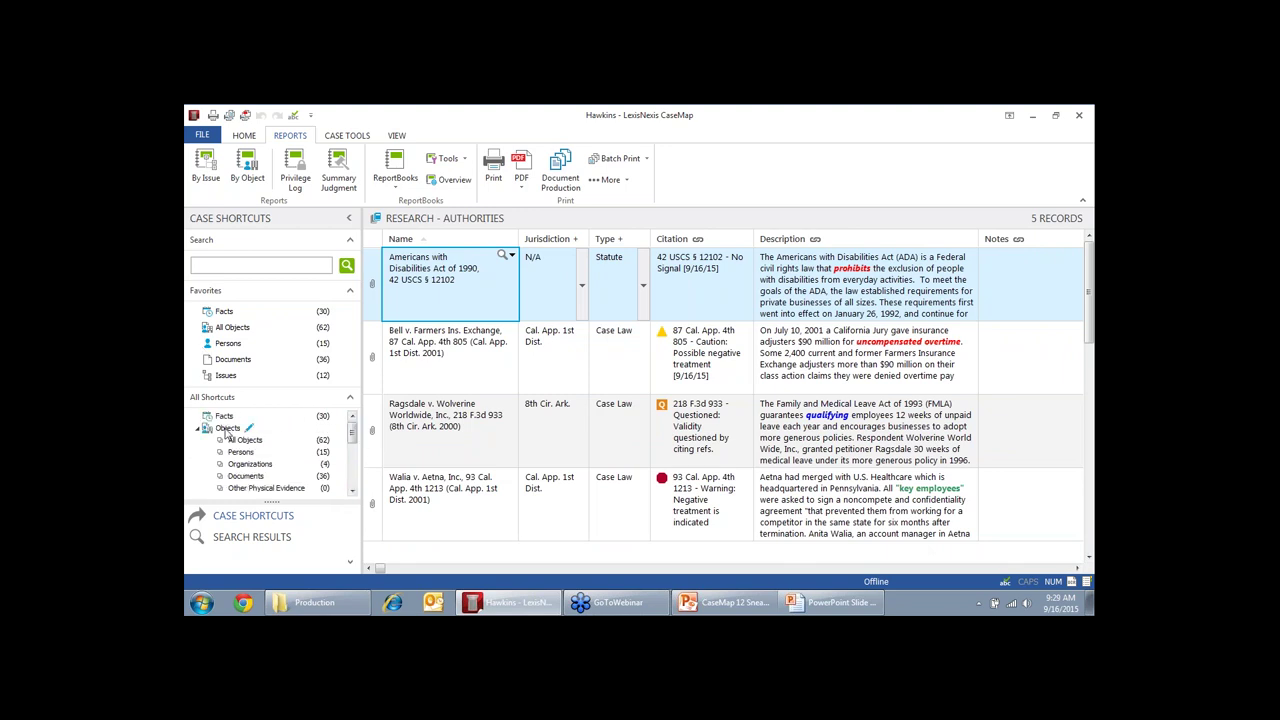
click(241, 452)
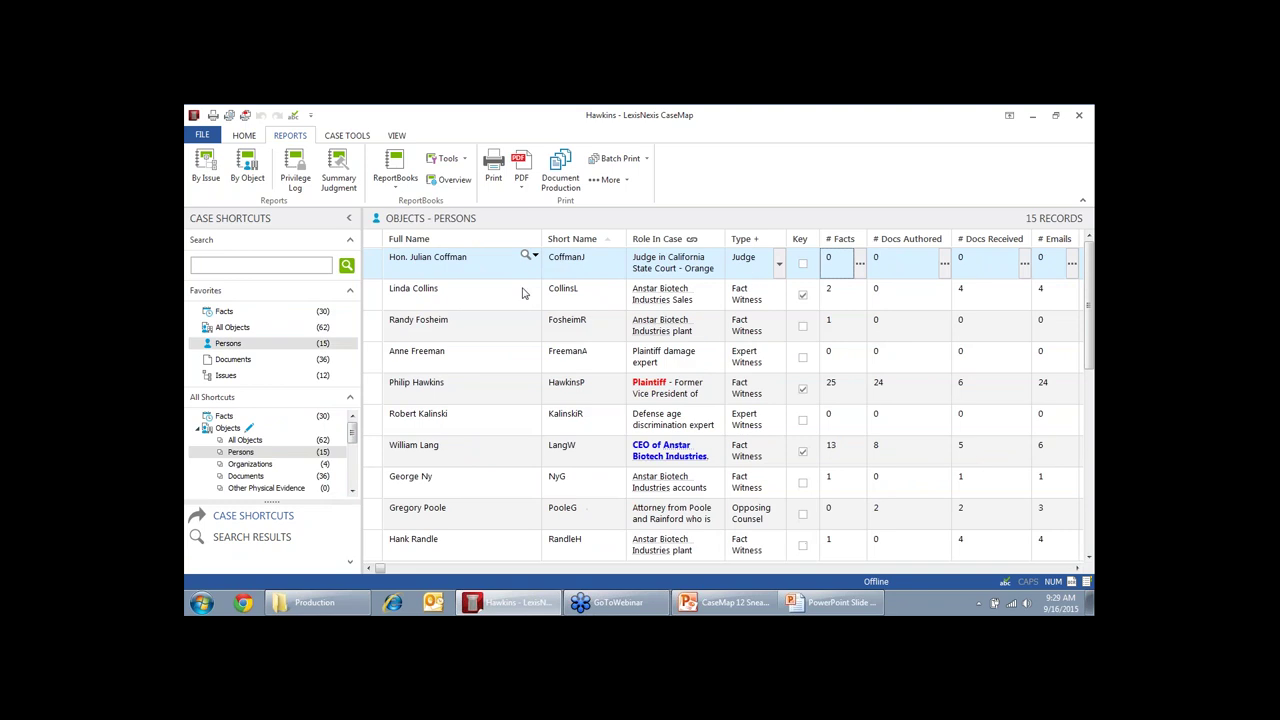
View the Full Name report options for the judge and for a fact witness
click(535, 258)
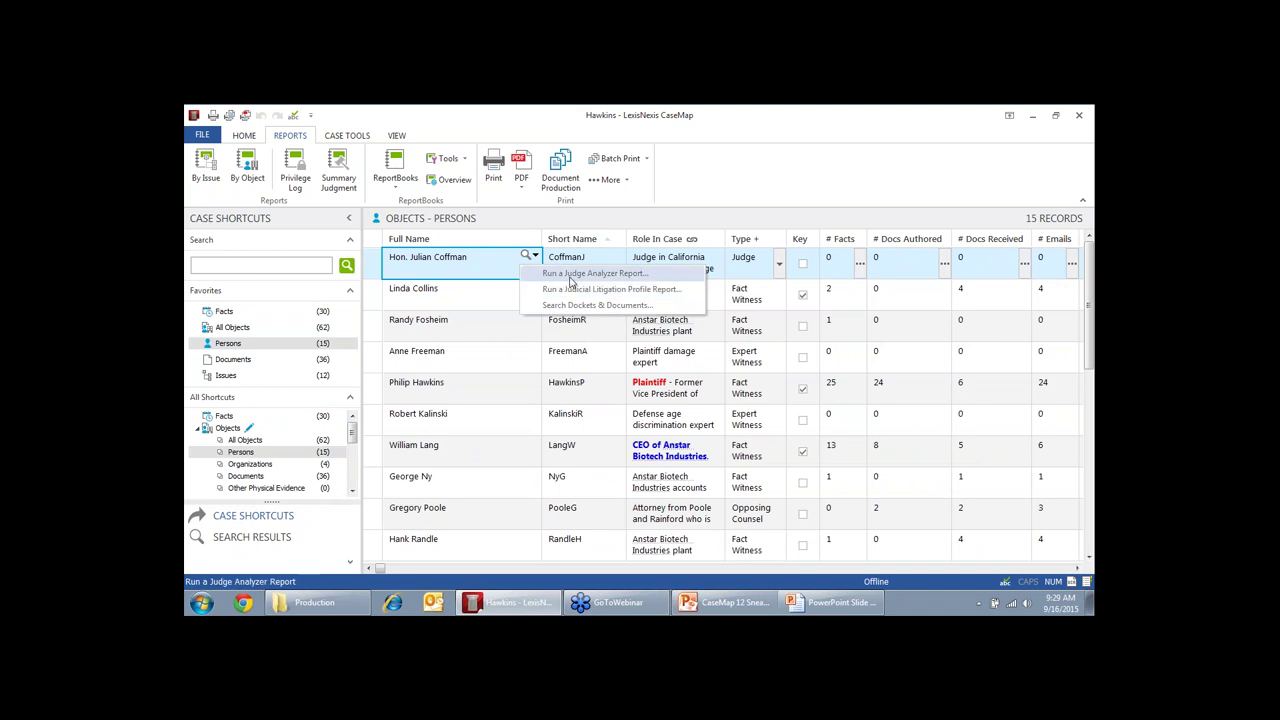
click(535, 294)
click(535, 288)
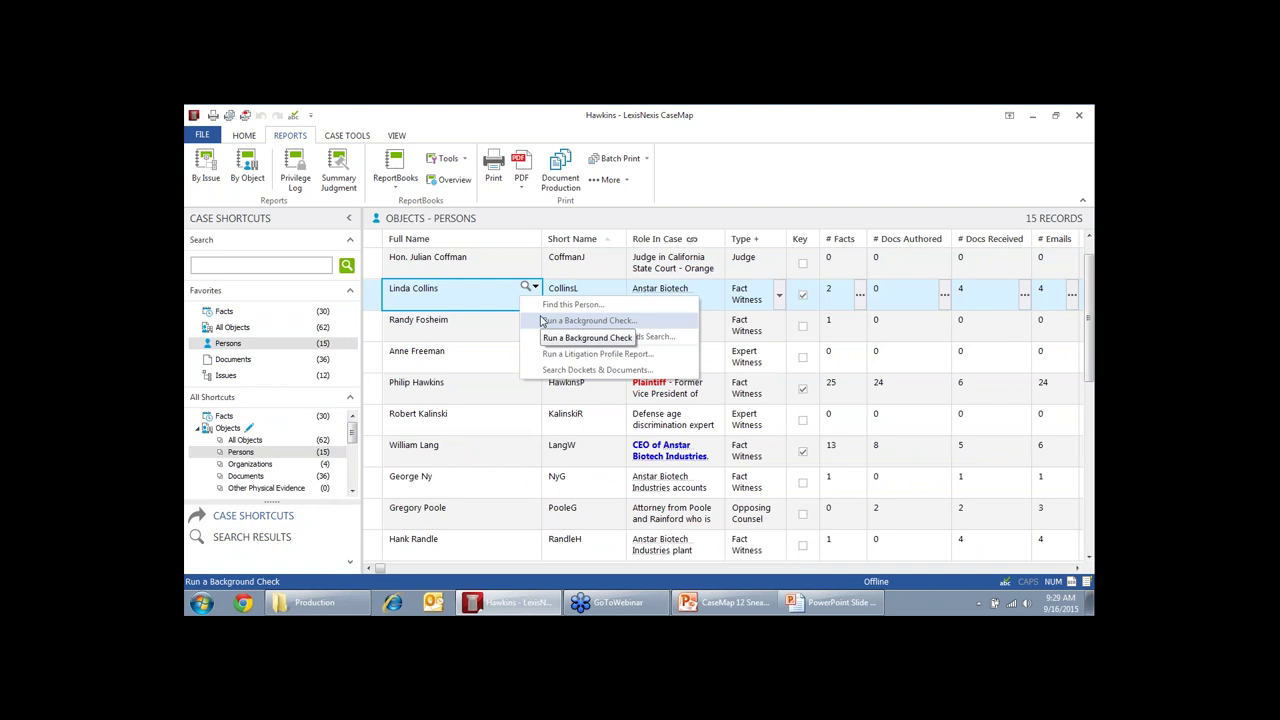
drag(352, 372, 356, 484)
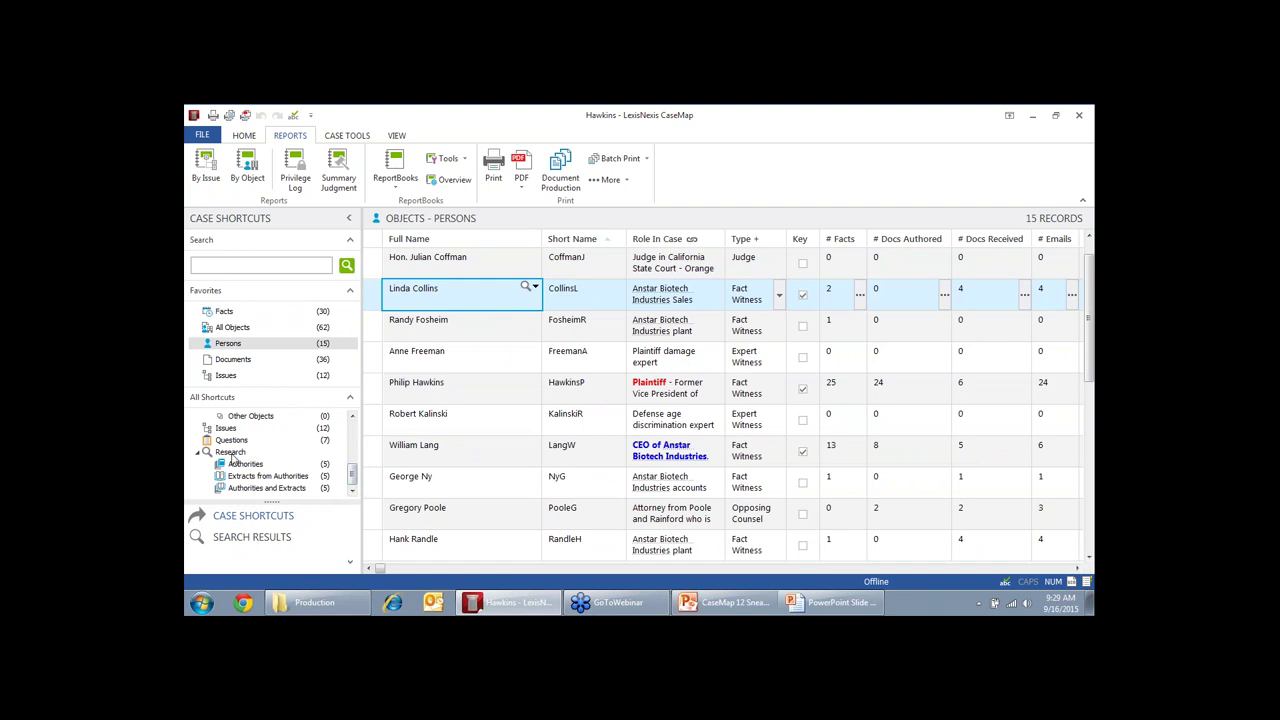
Look over the five research authorities, then go back to the 36-record Documents spreadsheet
click(238, 463)
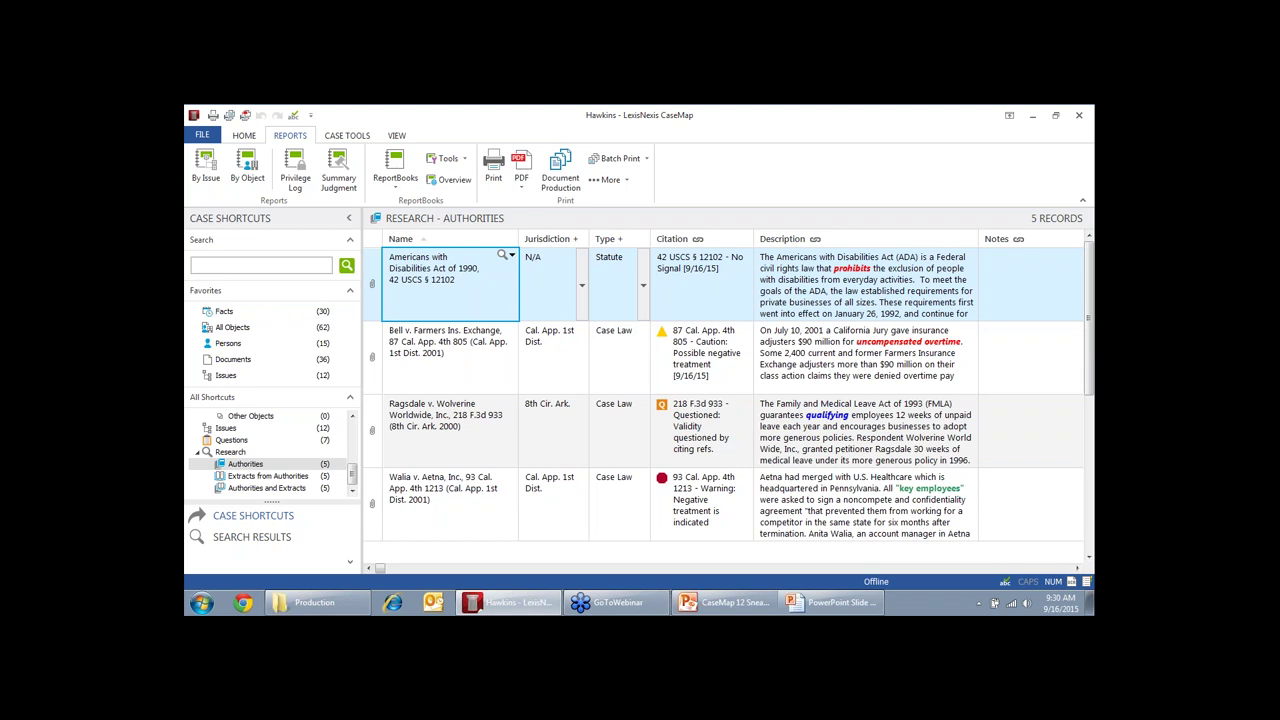
drag(352, 476, 352, 432)
click(260, 476)
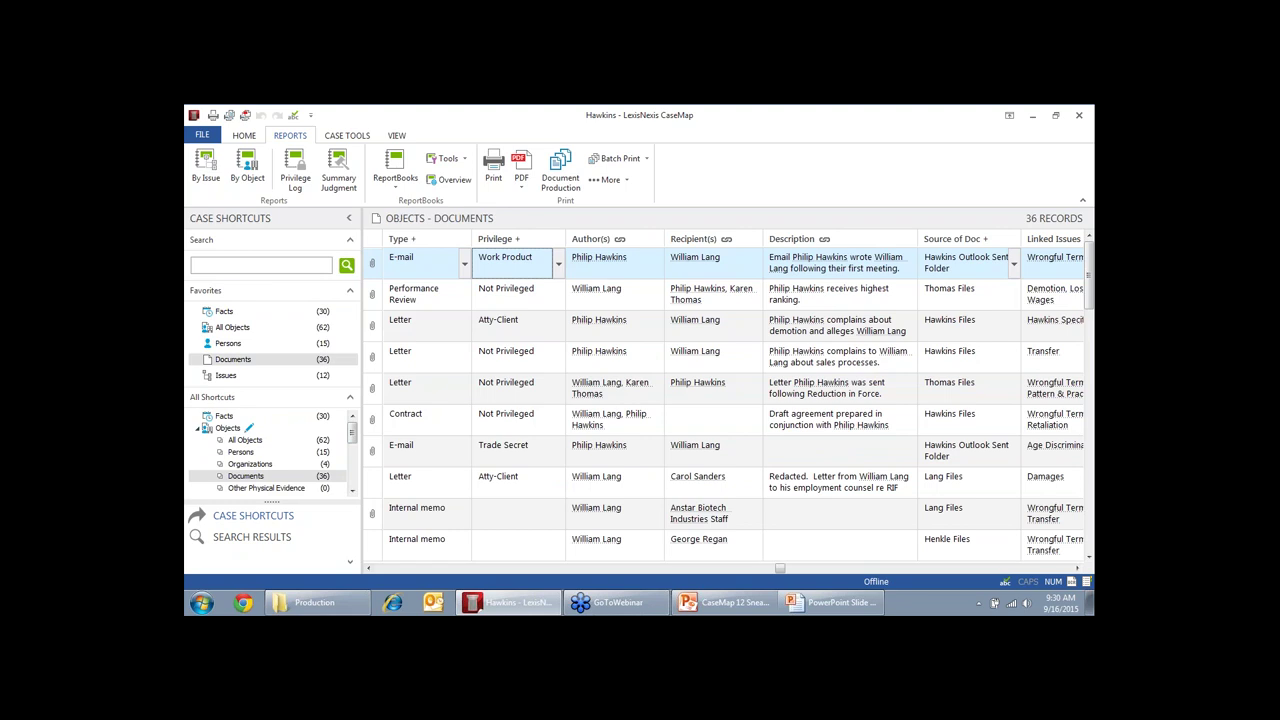
right_click(785, 243)
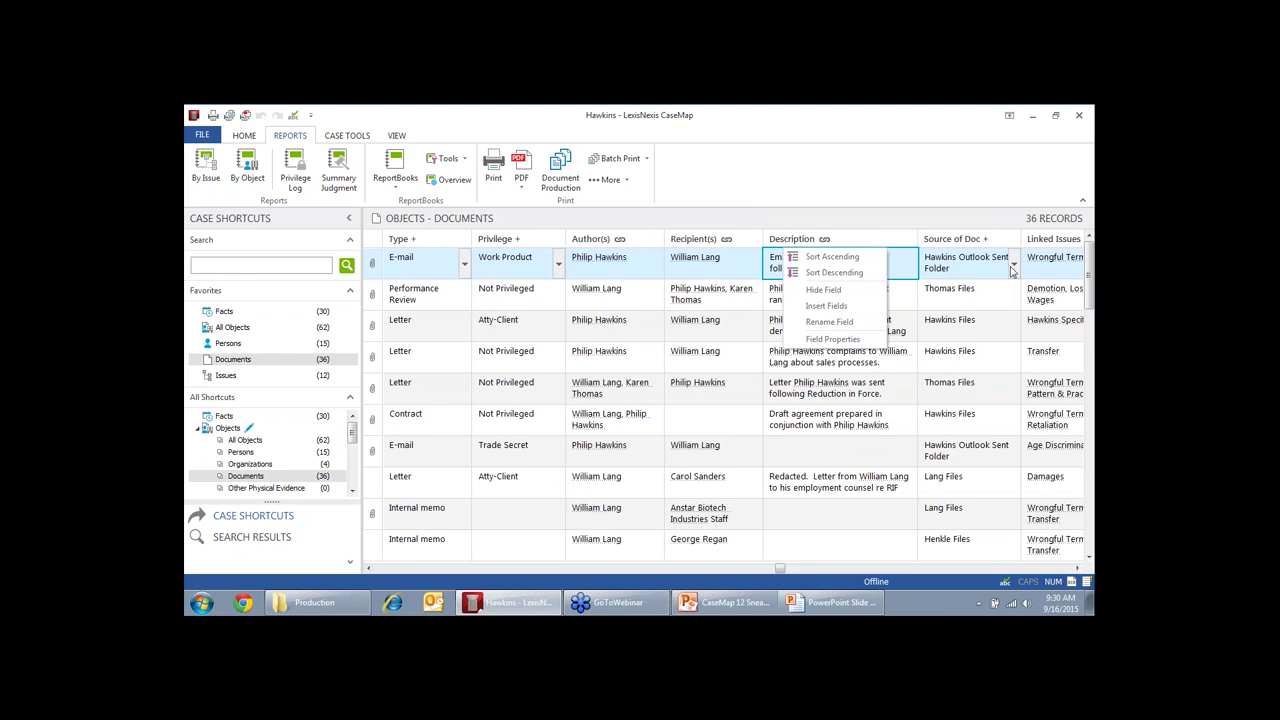
right_click(995, 244)
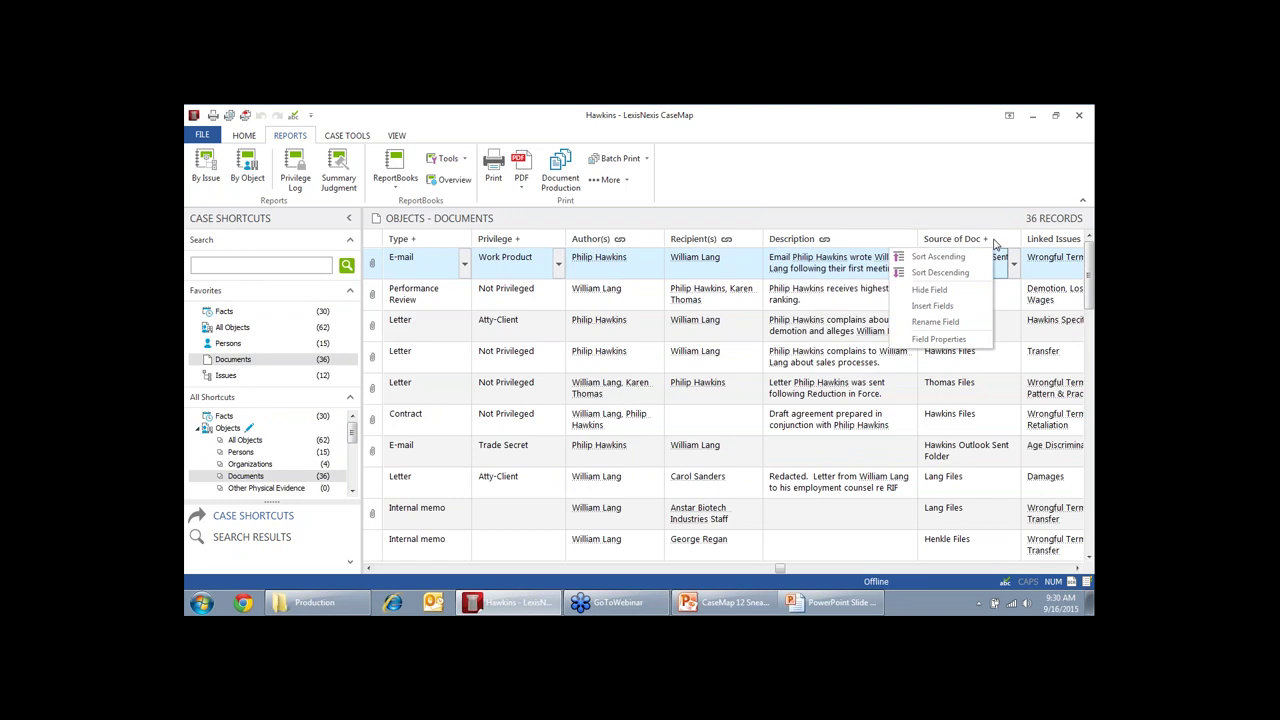
click(958, 340)
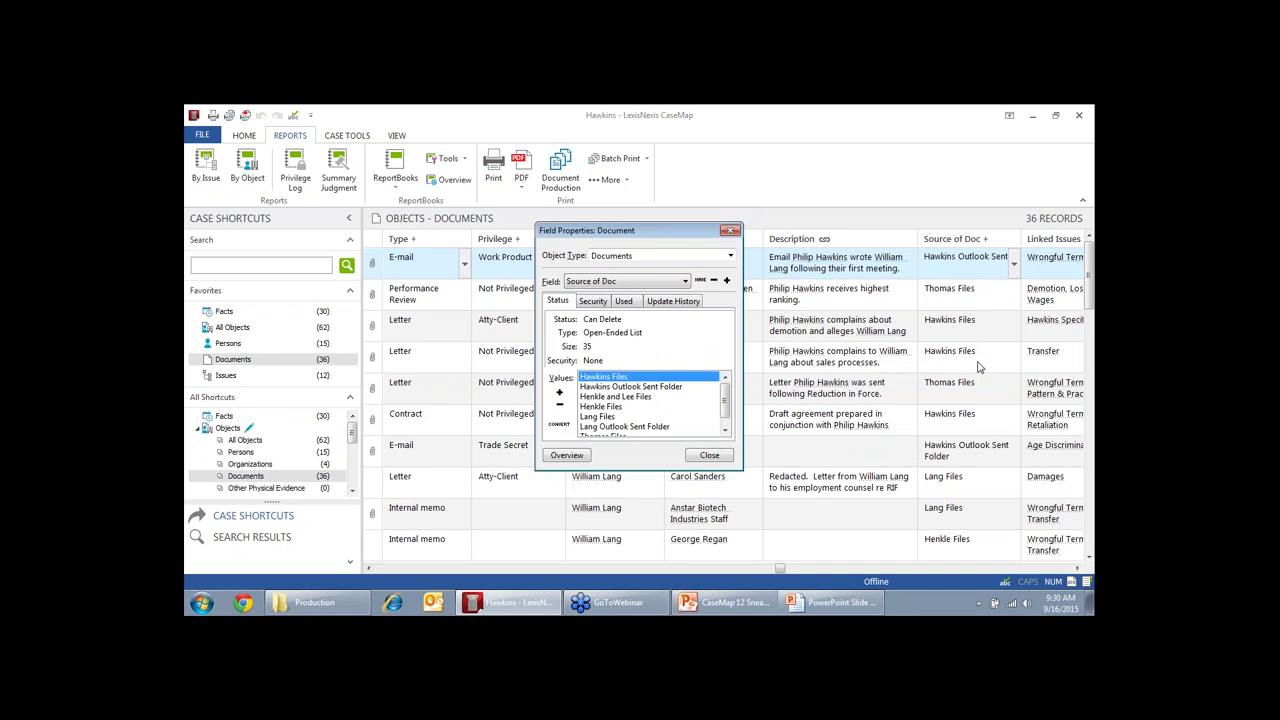
click(710, 455)
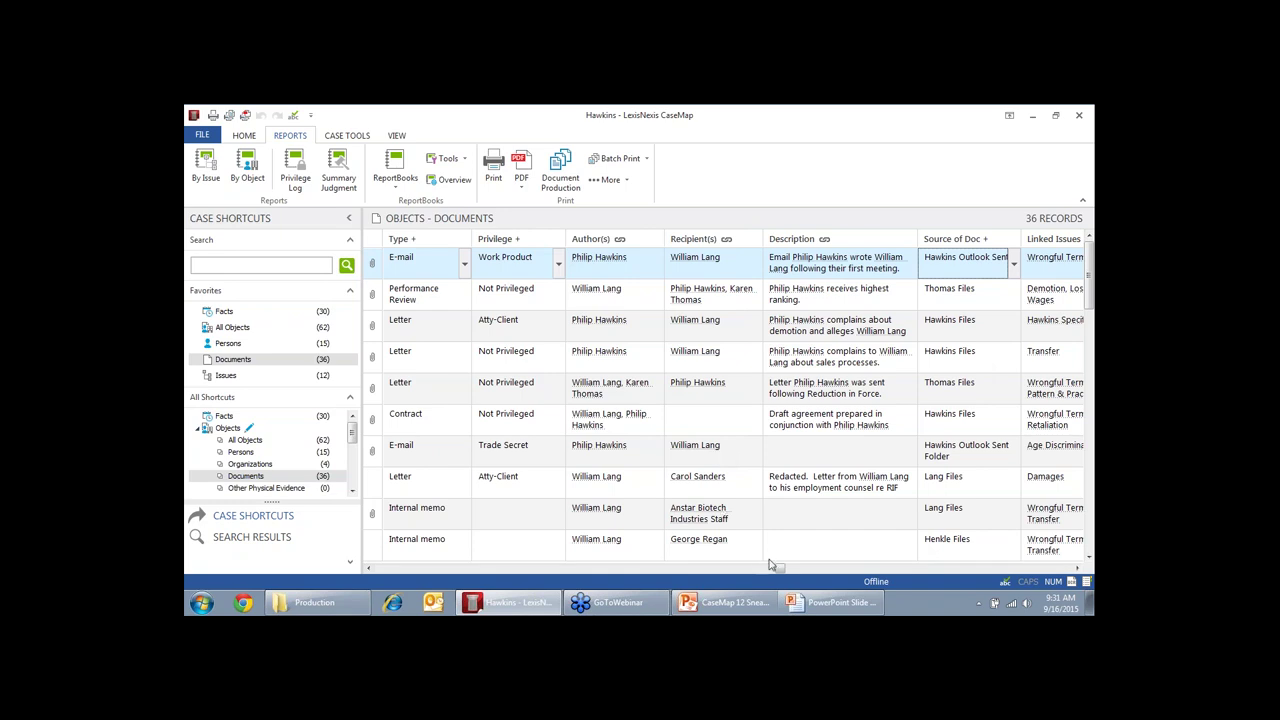
Shift the Documents spreadsheet view to show the ABC Bates-begin and Bates-end numbers
drag(779, 569, 379, 568)
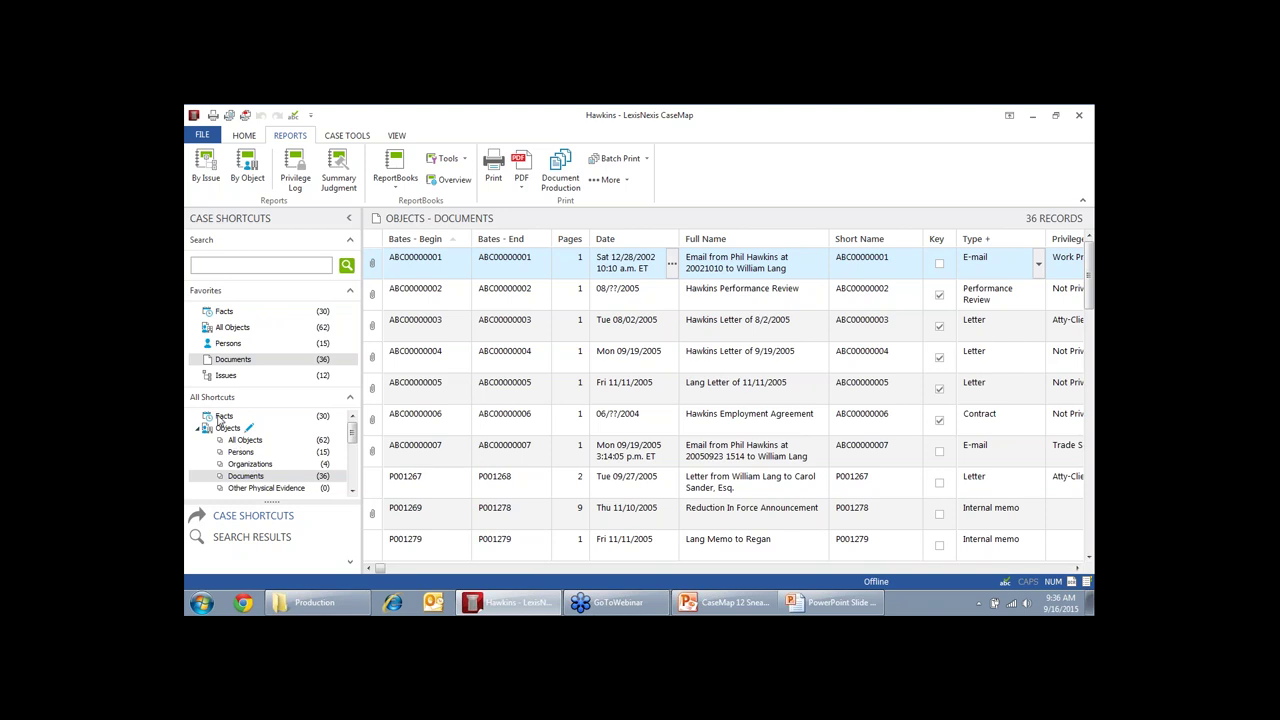
Browse the Persons spreadsheet, then display the 4-record Organizations spreadsheet with the Defendant organization
click(242, 453)
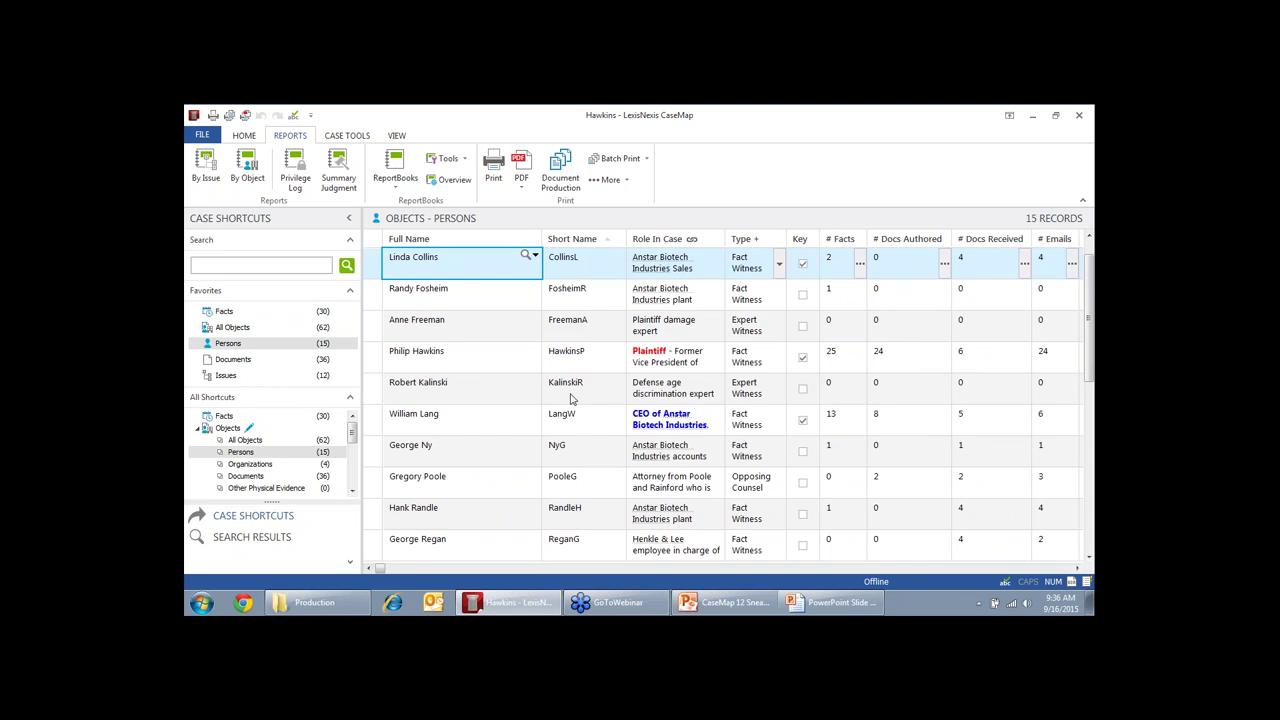
click(249, 464)
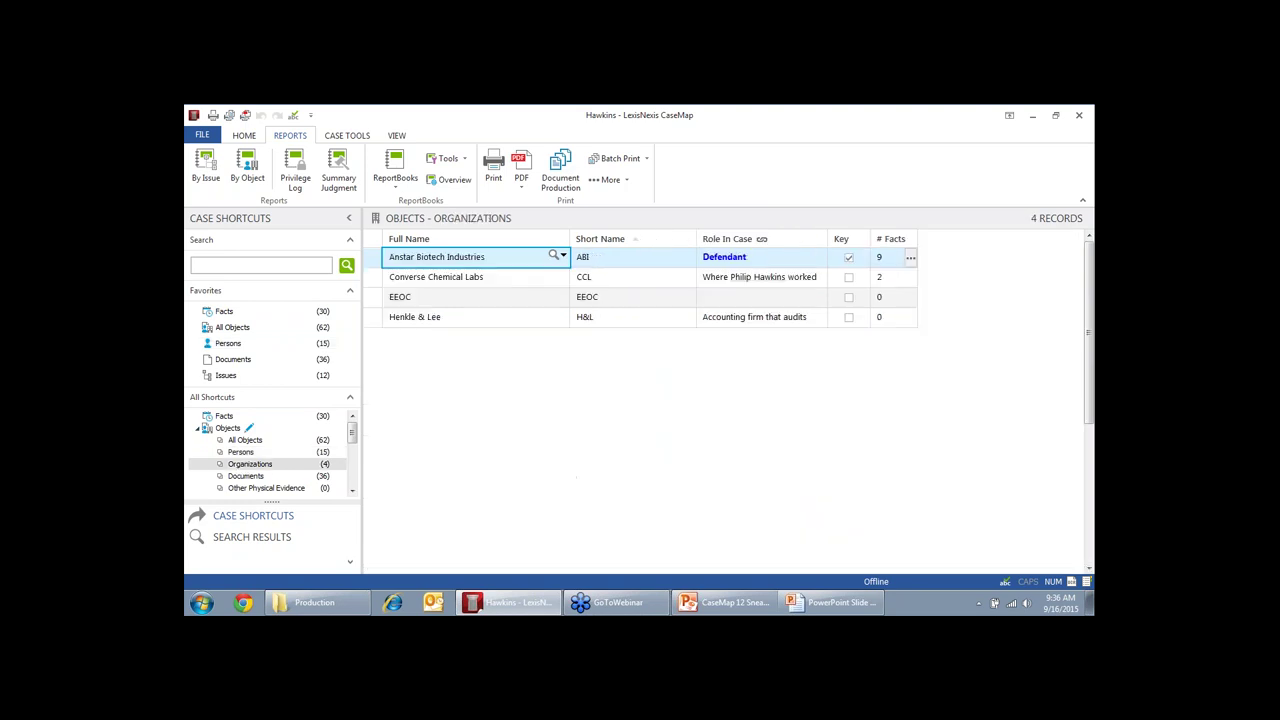